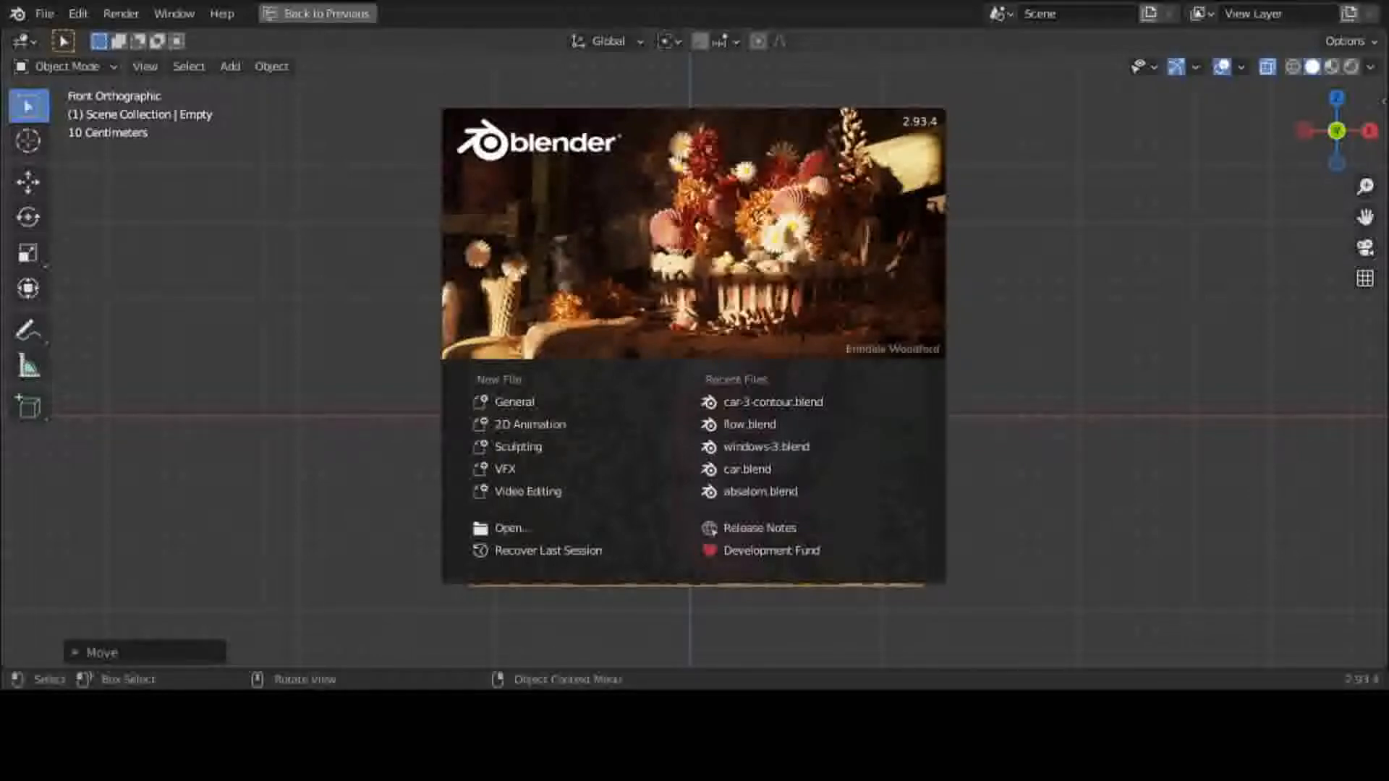
Restore the multi-viewport layout and delete the reference photo of the hand-held toy car
left_click(886, 202)
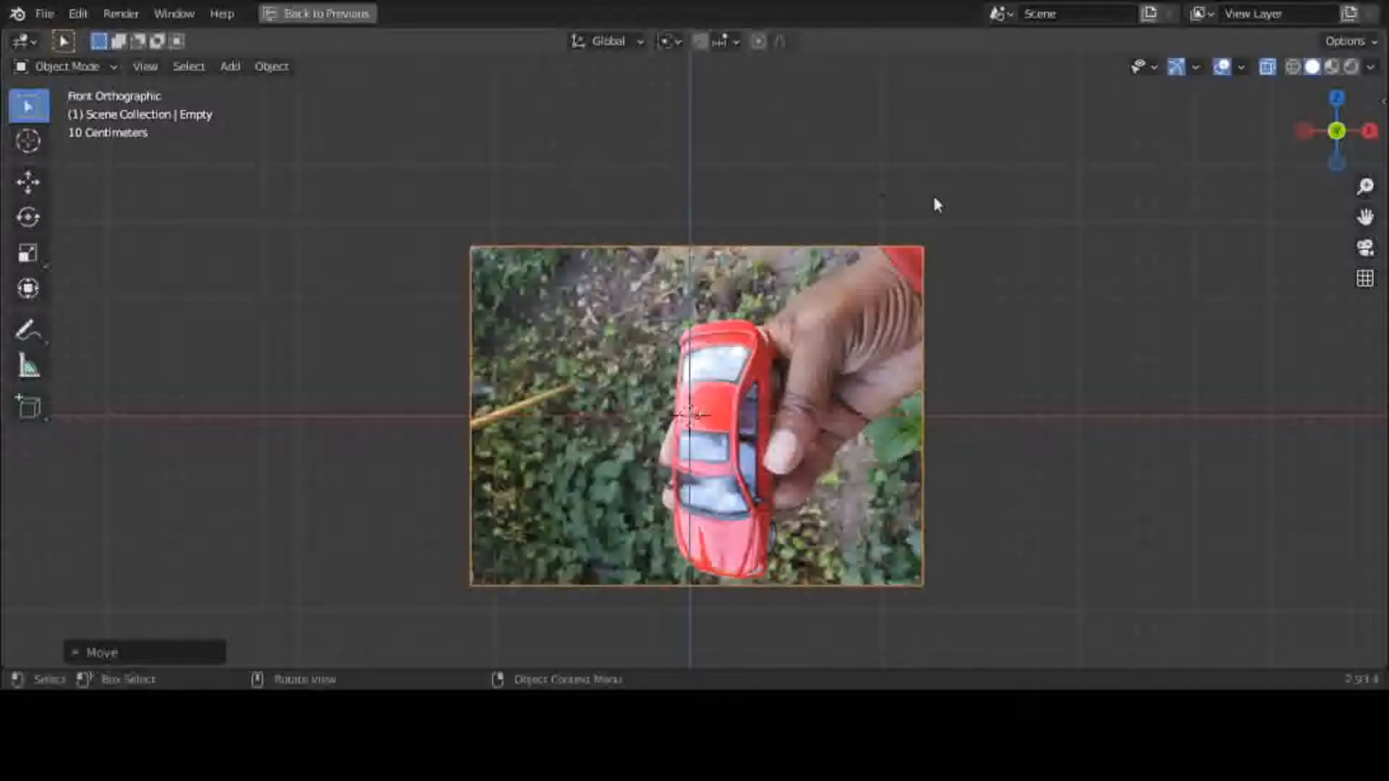
left_click_drag(1365, 217, 1329, 78)
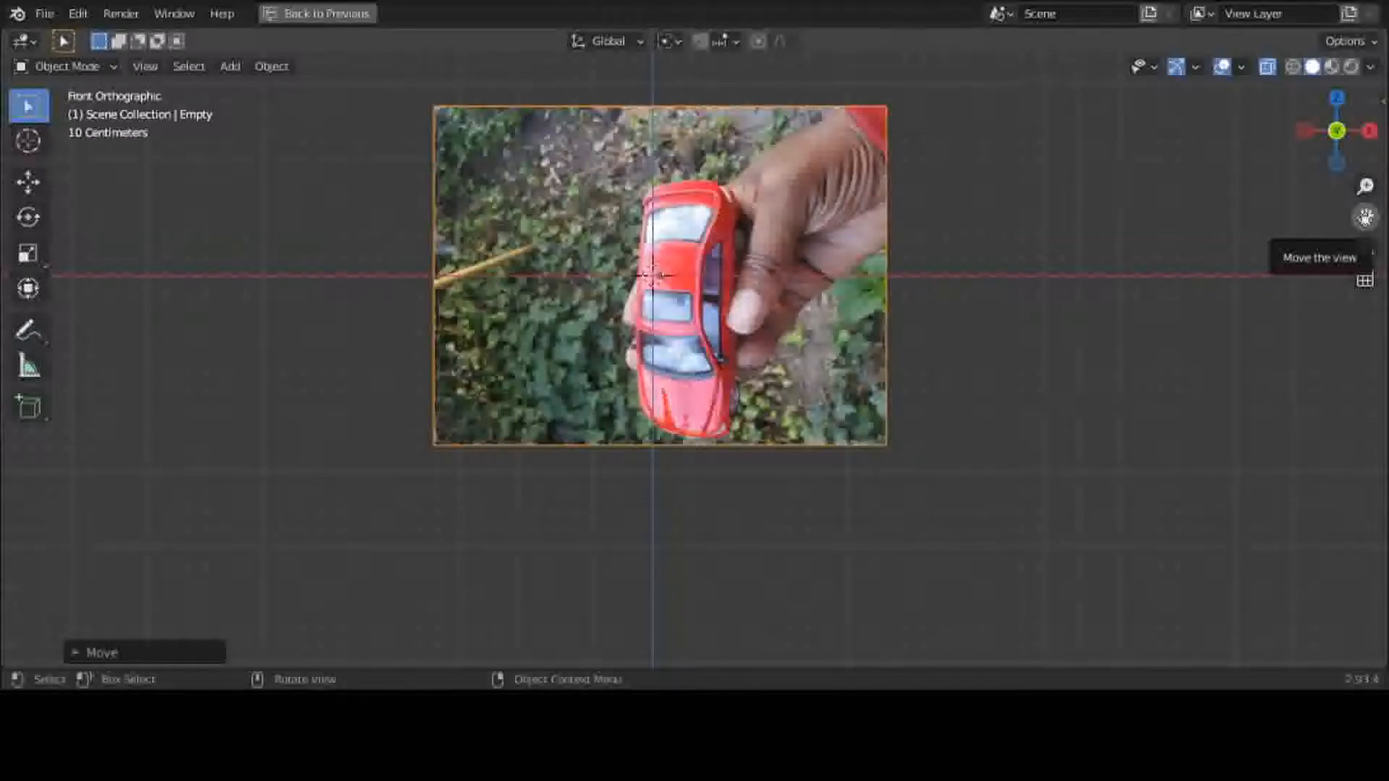
key("ctrl+space")
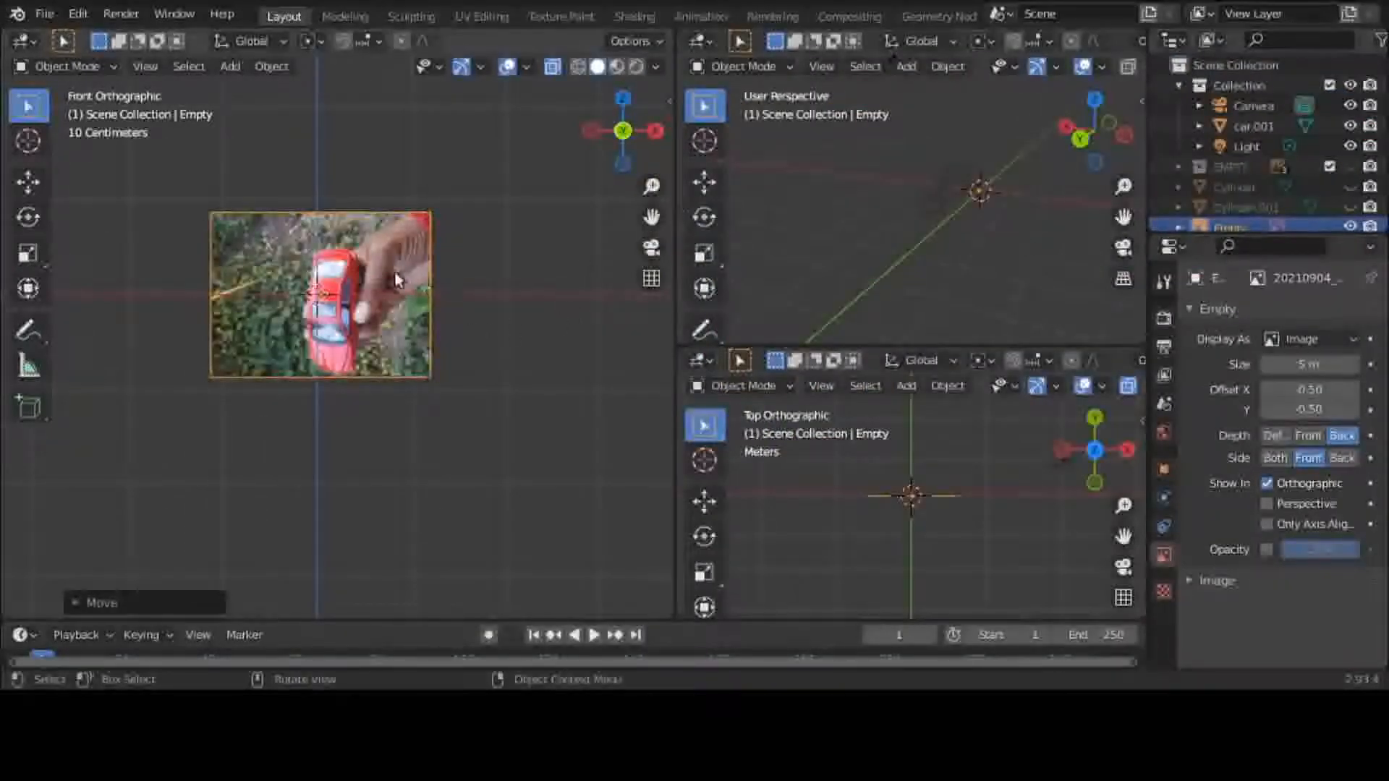
key("Delete")
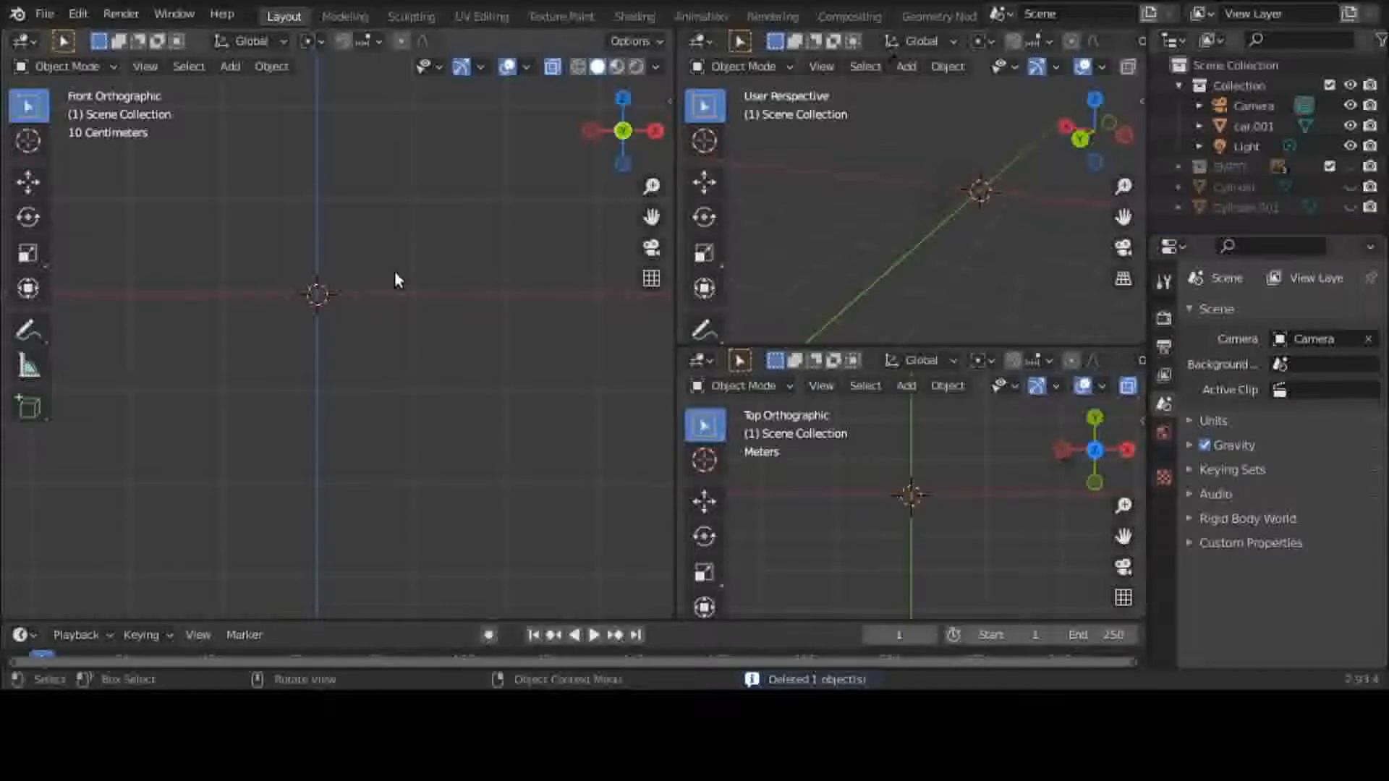
Show the EMPTY collection containing the front, side and top car reference images
left_click(1350, 166)
scroll(285, 266, "up", 2)
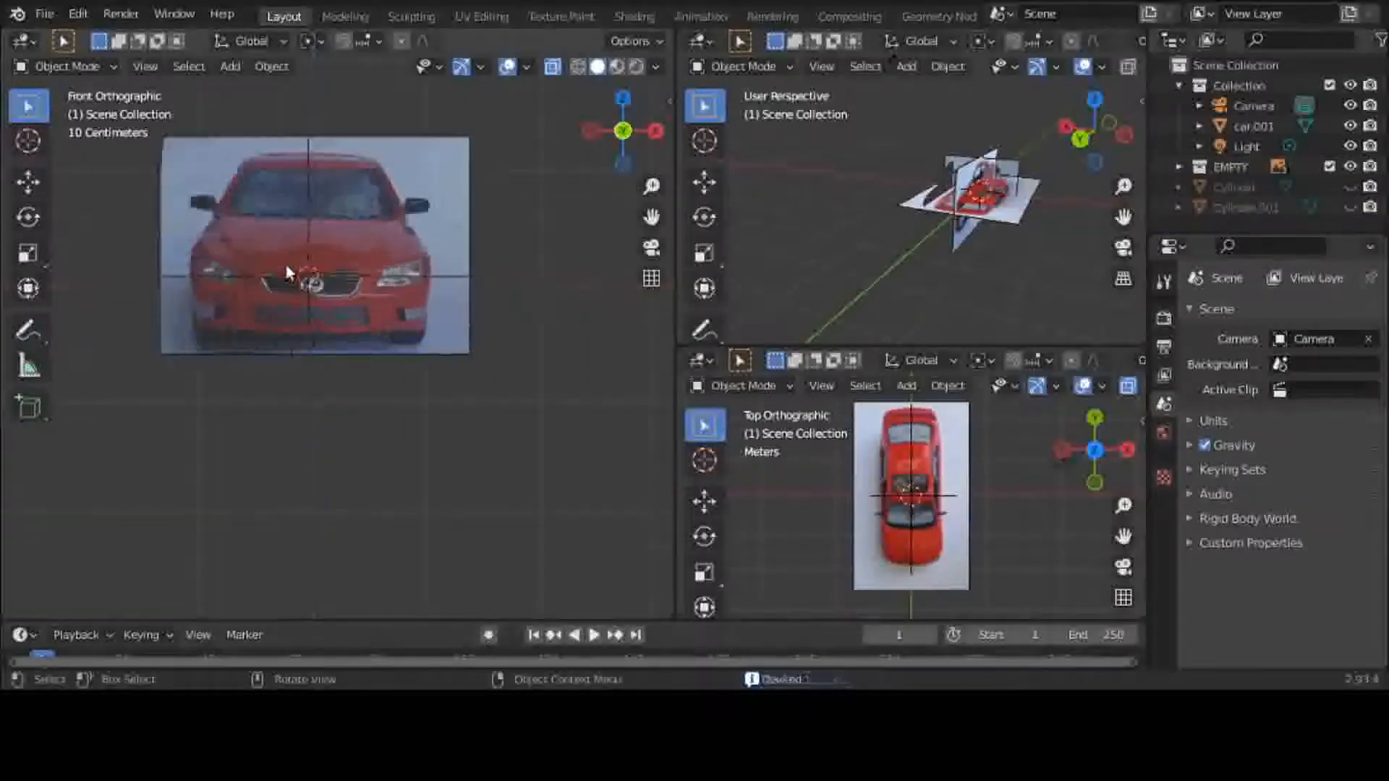
middle_click_drag(296, 218, 316, 329, "shift")
scroll(316, 334, "up", 1)
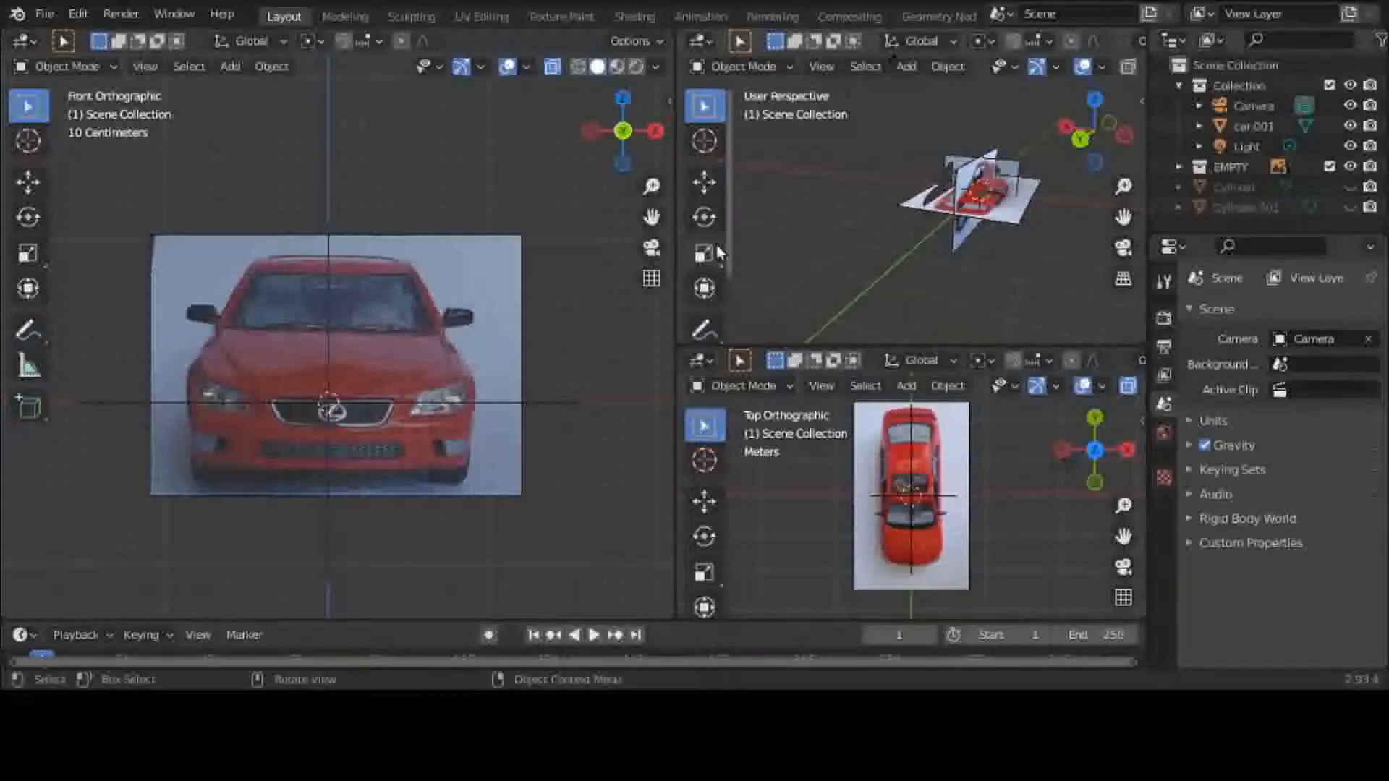
Toggle the visibility of car.001 to identify its geometry among the reference images
key("a")
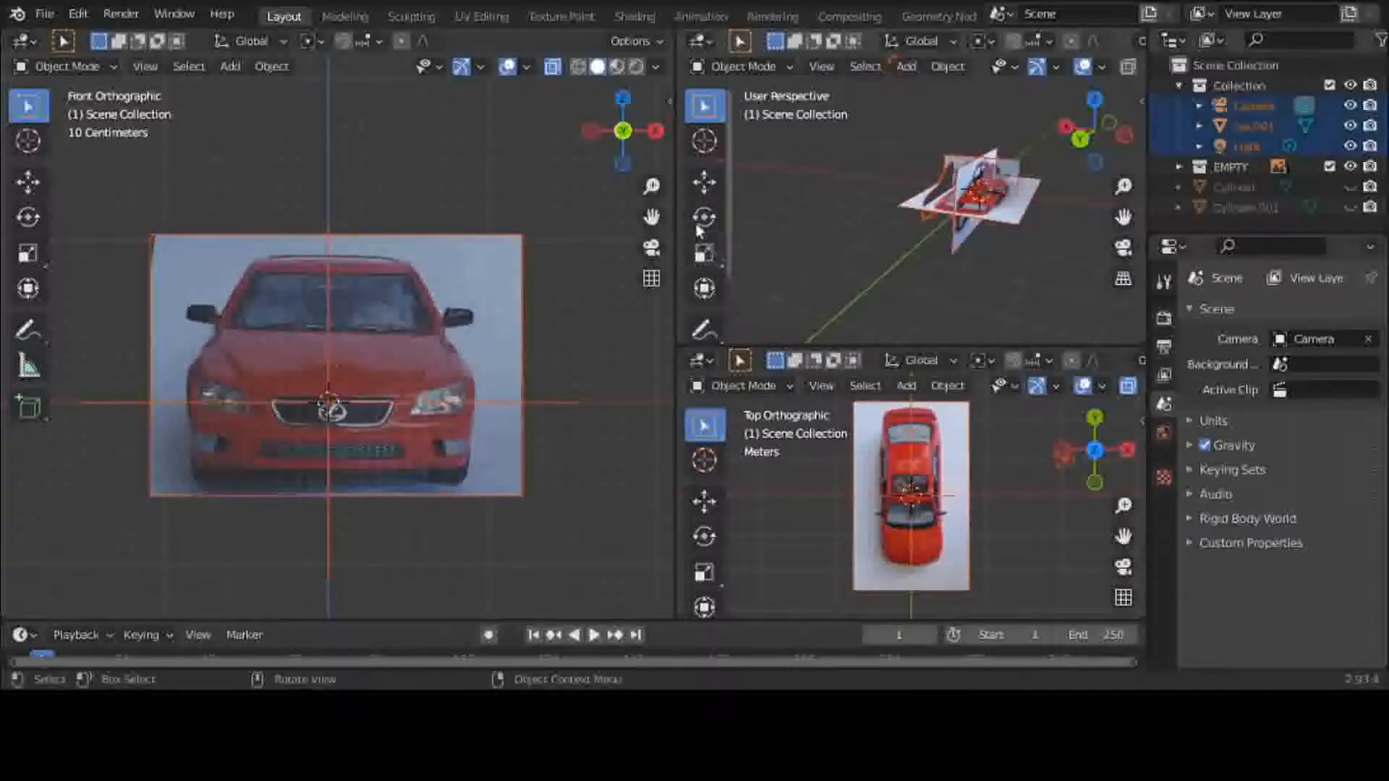
left_click(567, 134)
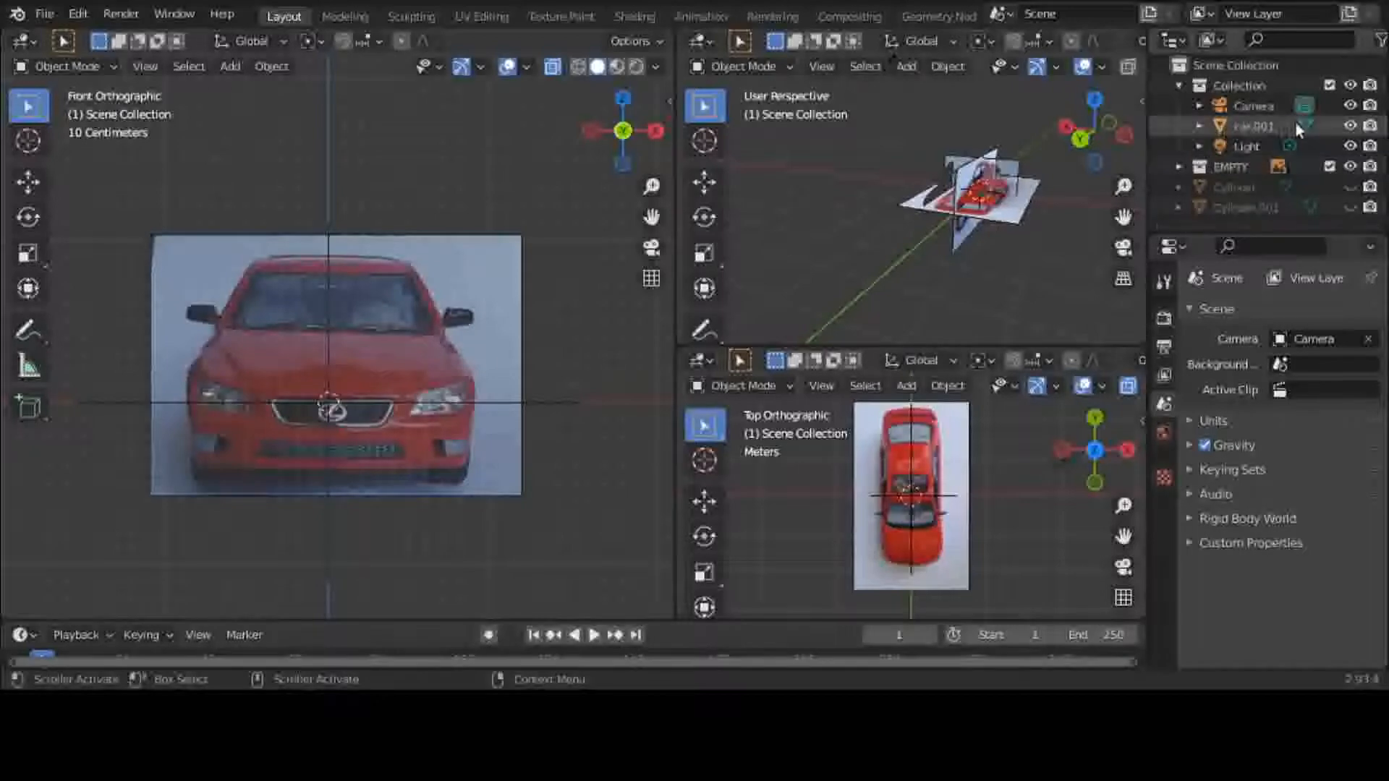
left_click(1350, 126)
left_click(1351, 127)
left_click(1351, 126)
left_click(1350, 127)
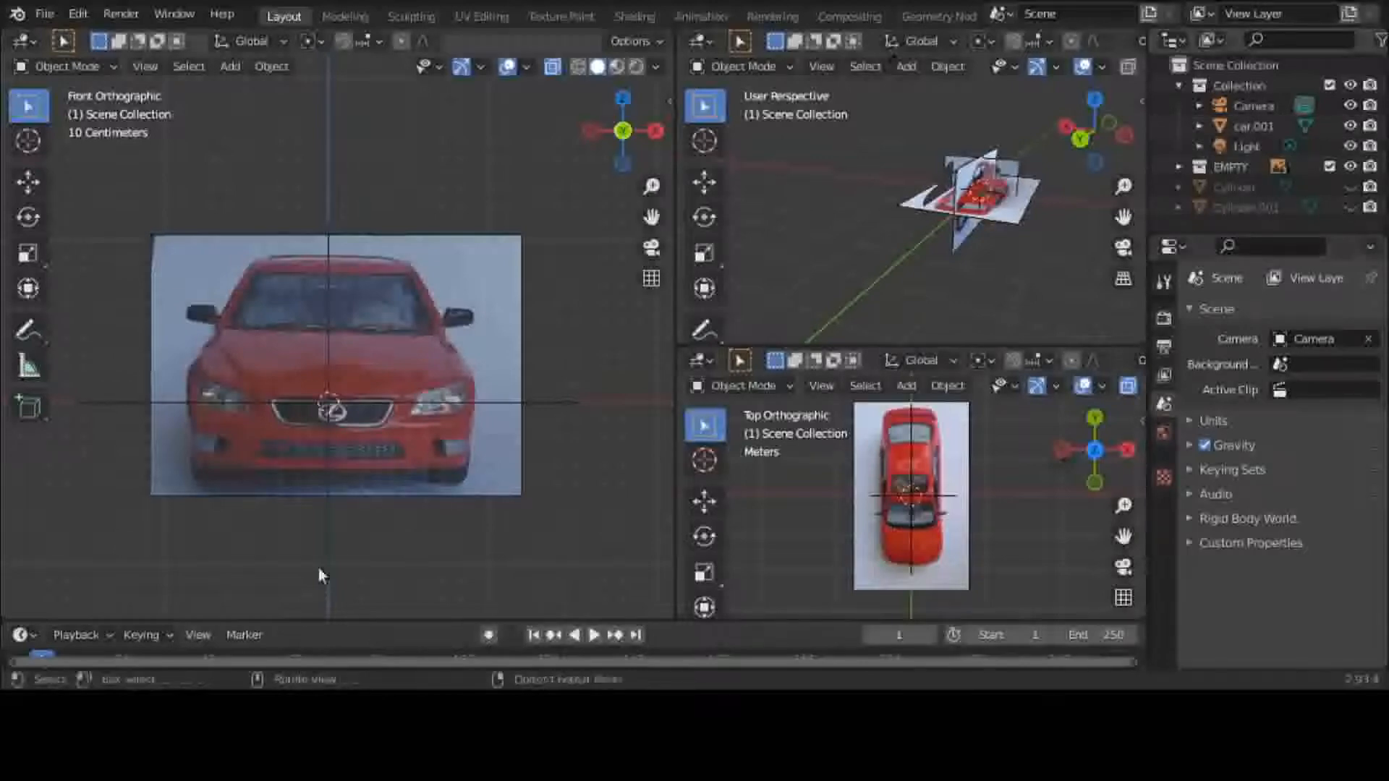
Select the car.001 side-profile mesh between the reference images and switch it to Edit Mode
left_click(944, 191)
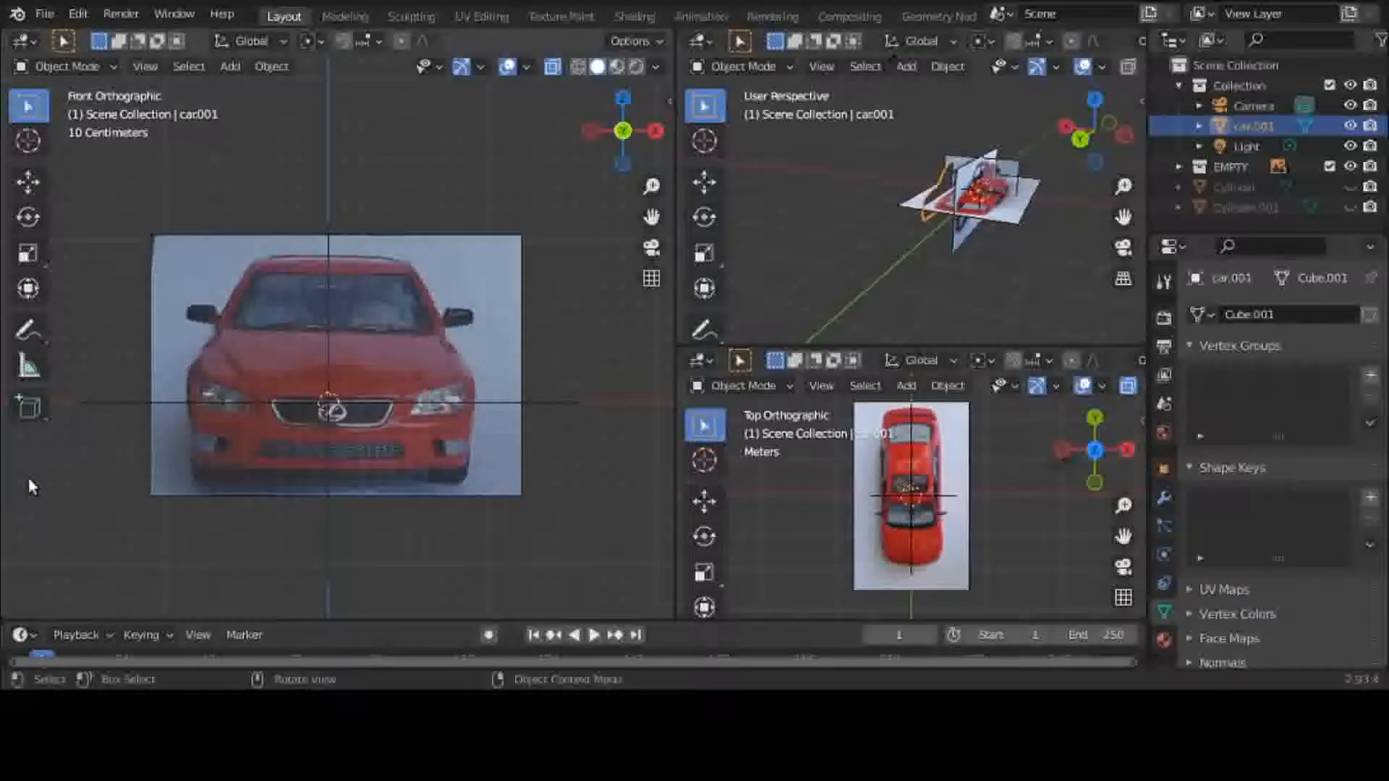
key("a")
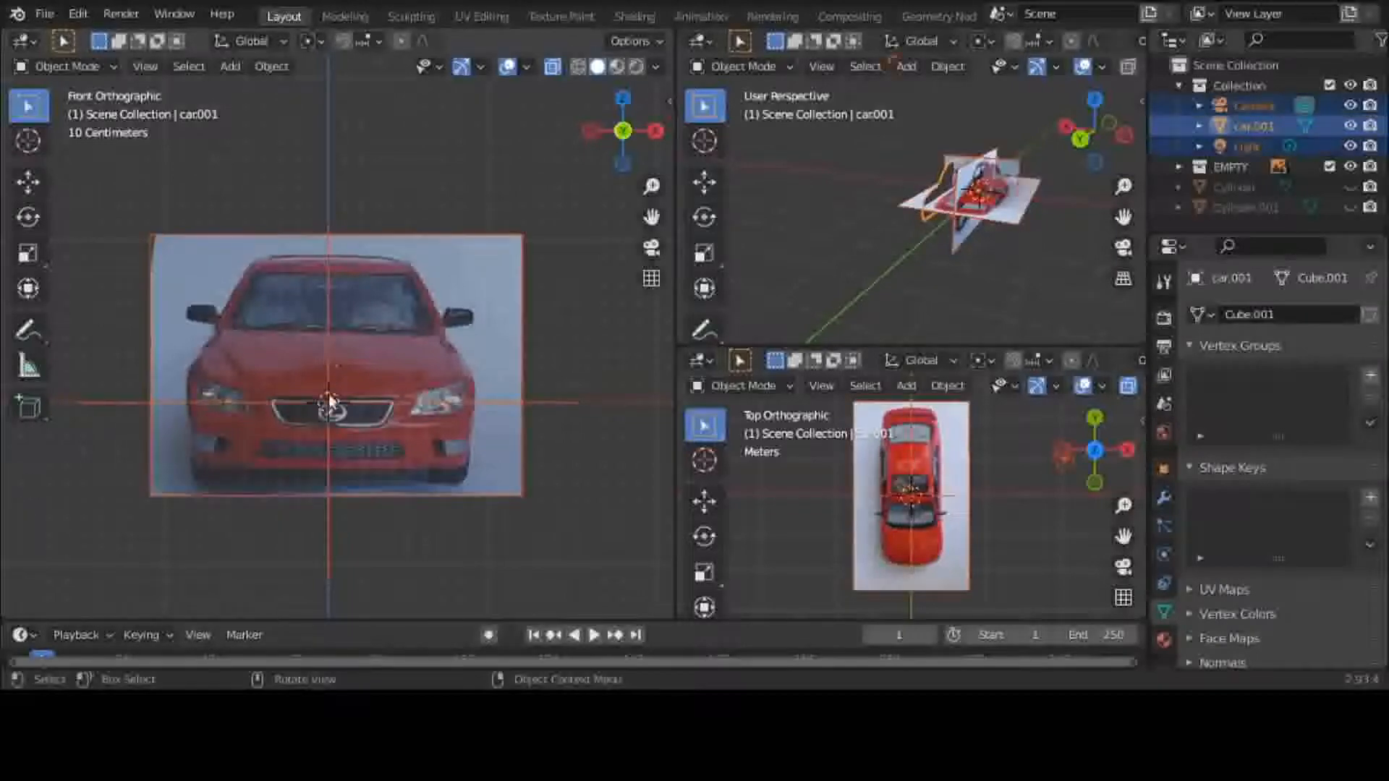
left_click(944, 194)
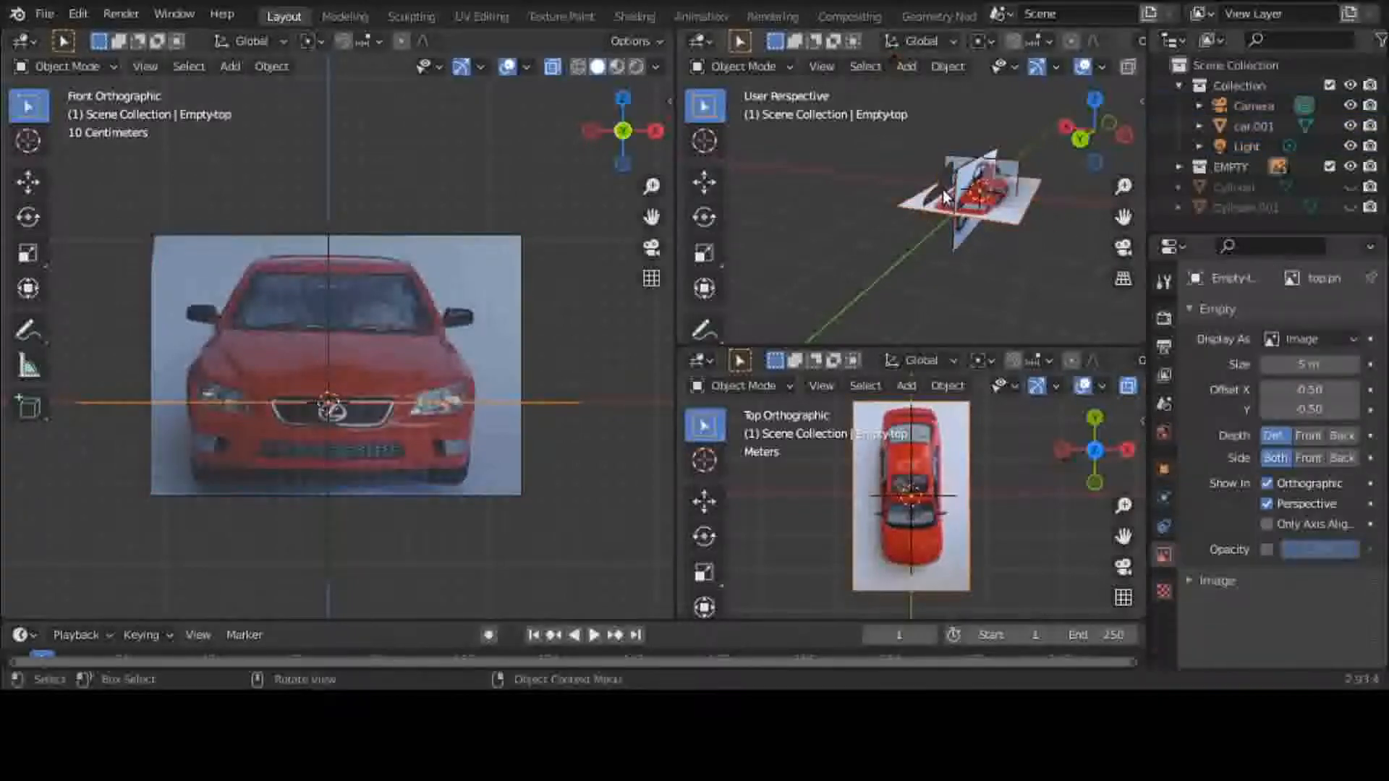
scroll(944, 194, "up", 6)
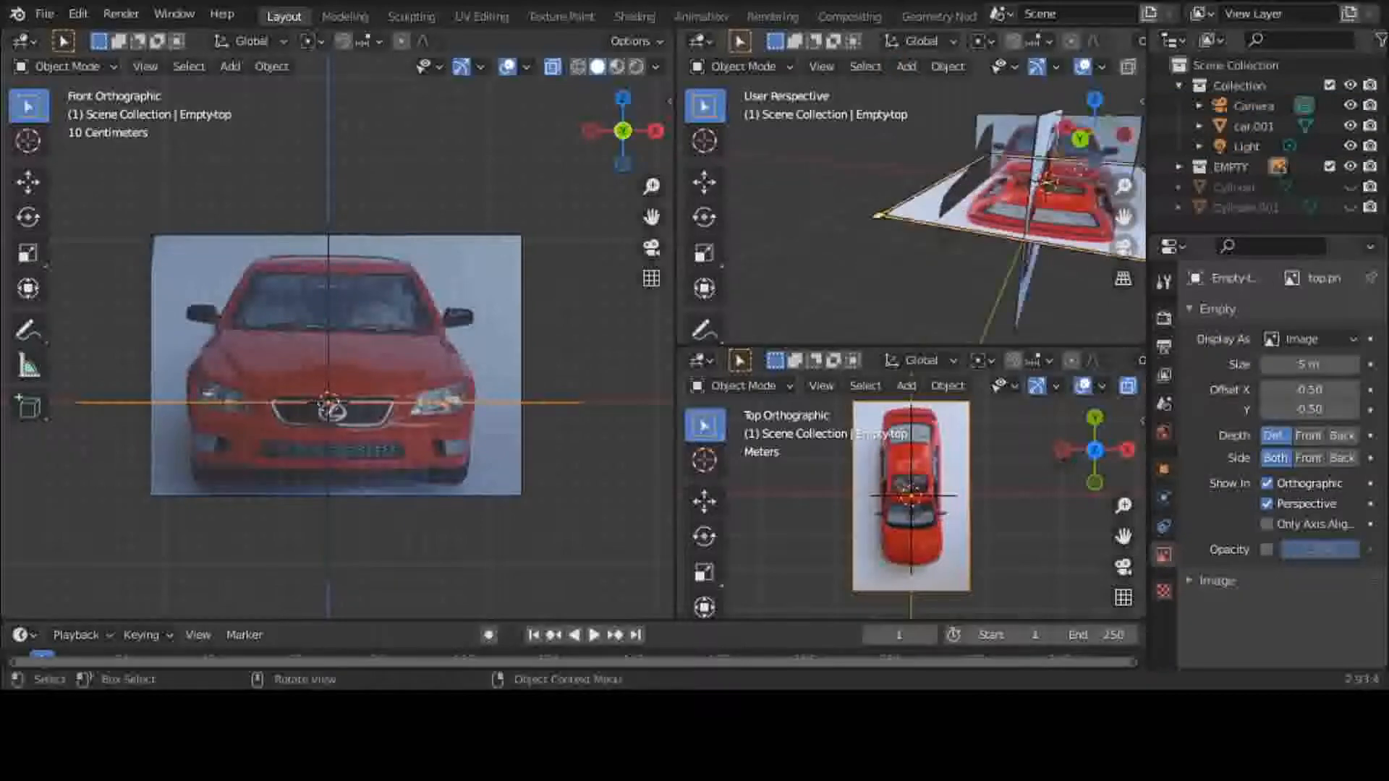
left_click_drag(1123, 216, 1030, 219)
middle_click_drag(825, 243, 943, 200)
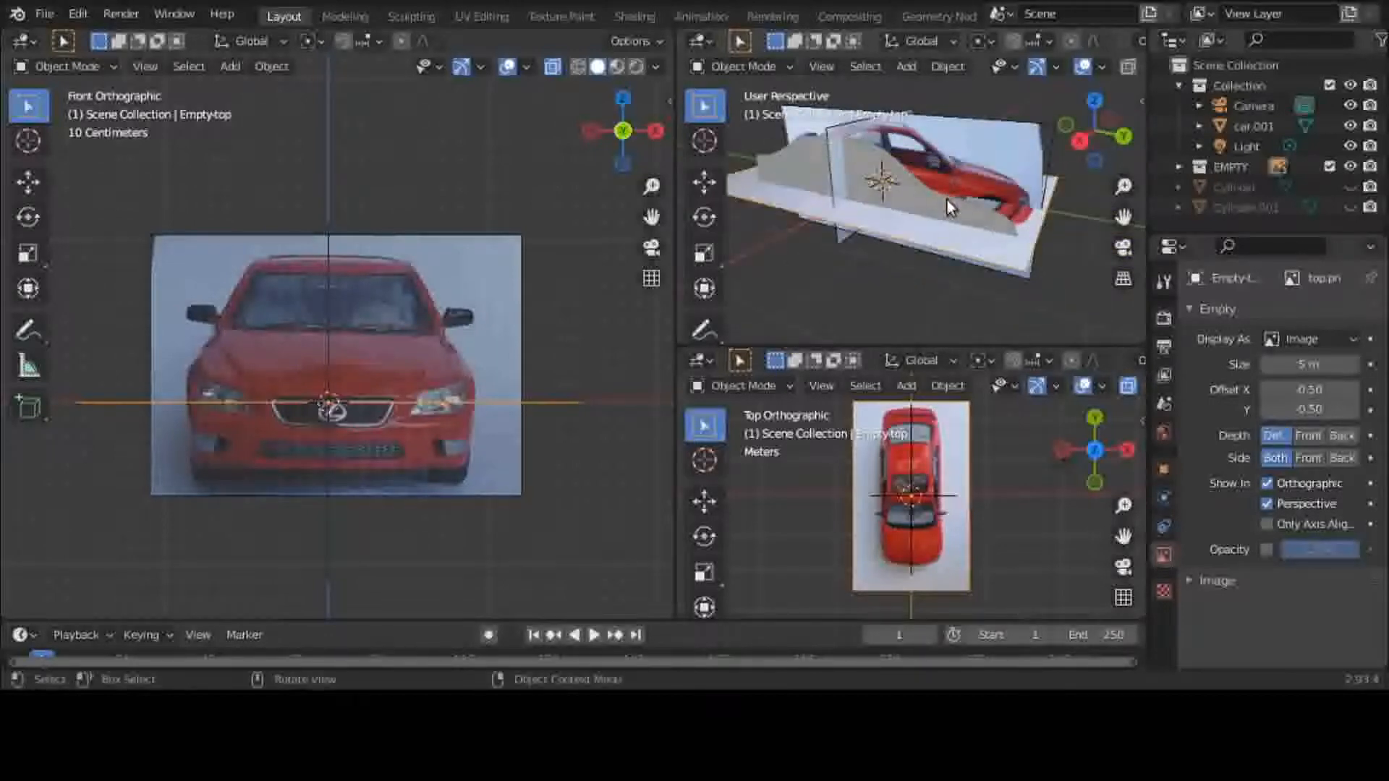
left_click(948, 200)
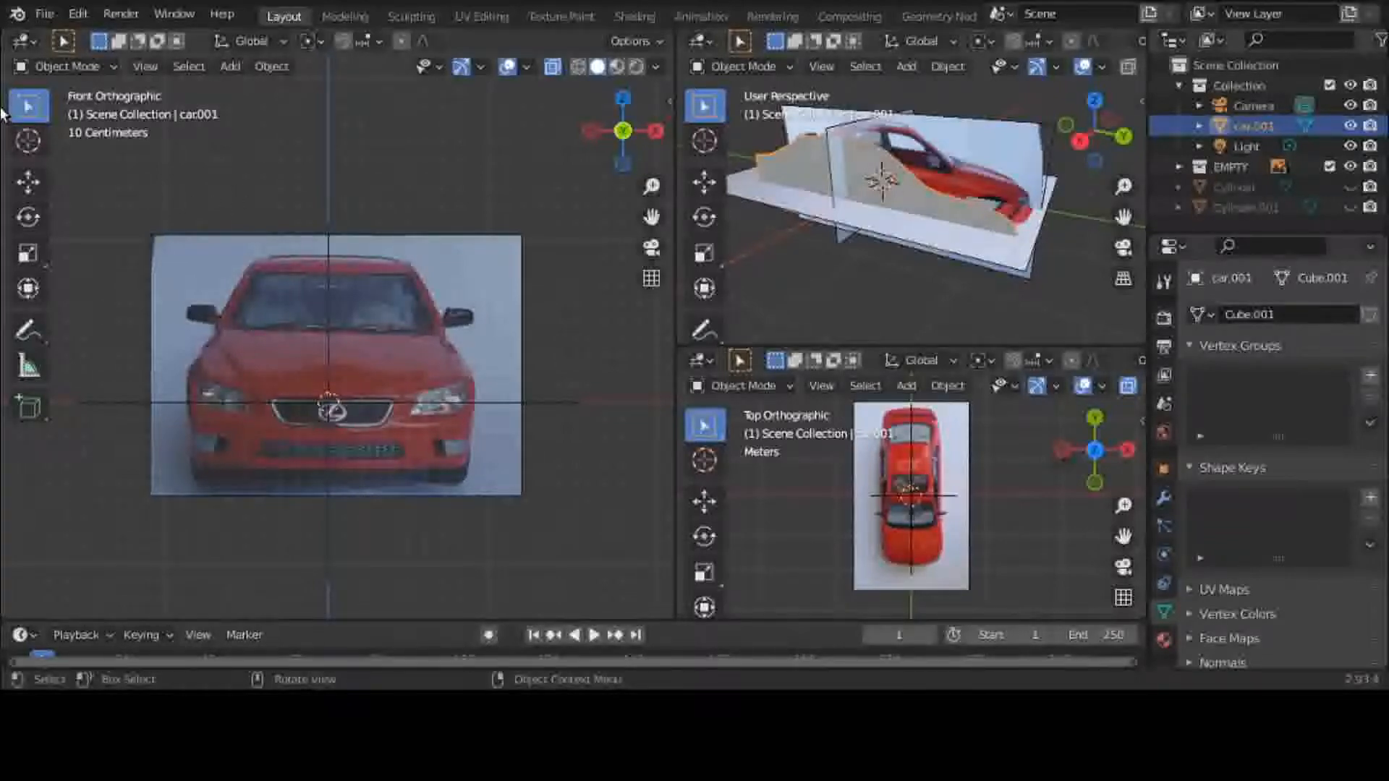
left_click(63, 67)
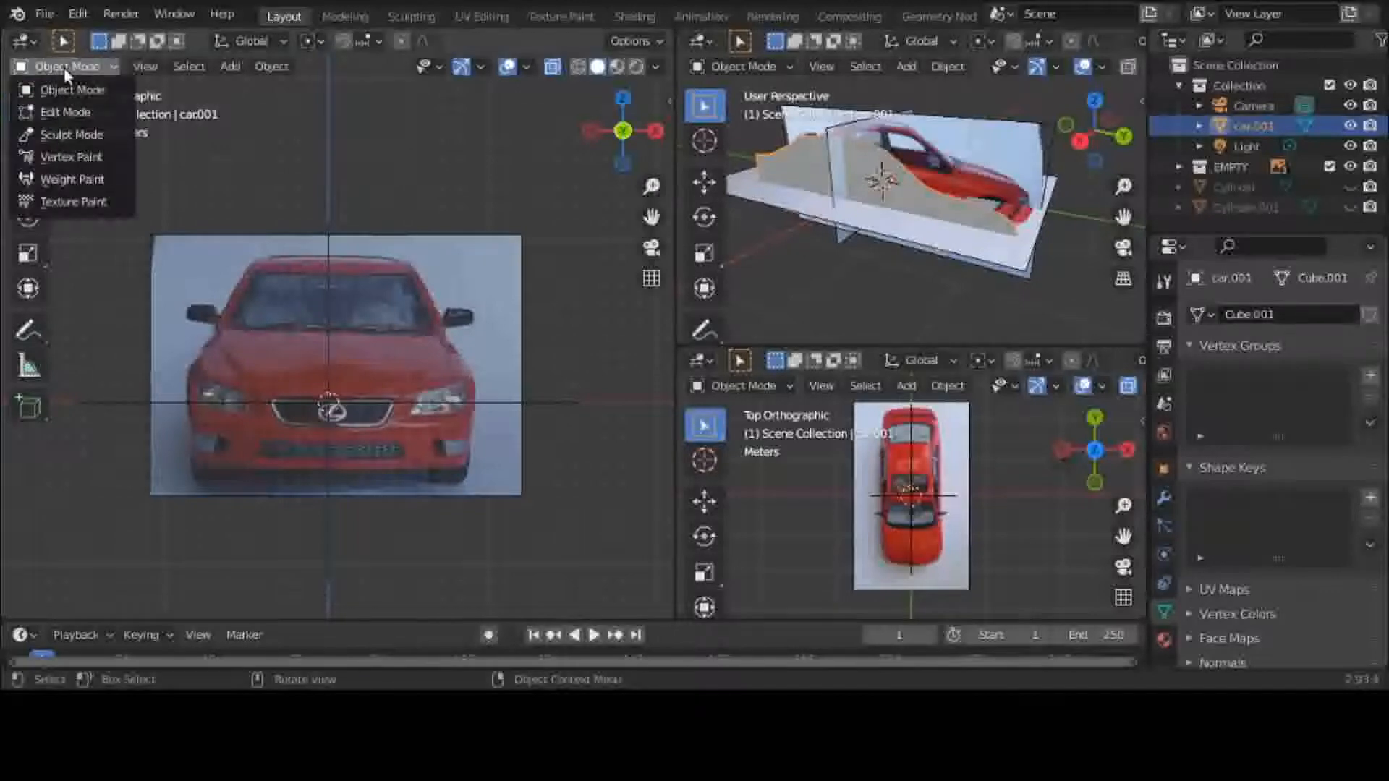
left_click(73, 112)
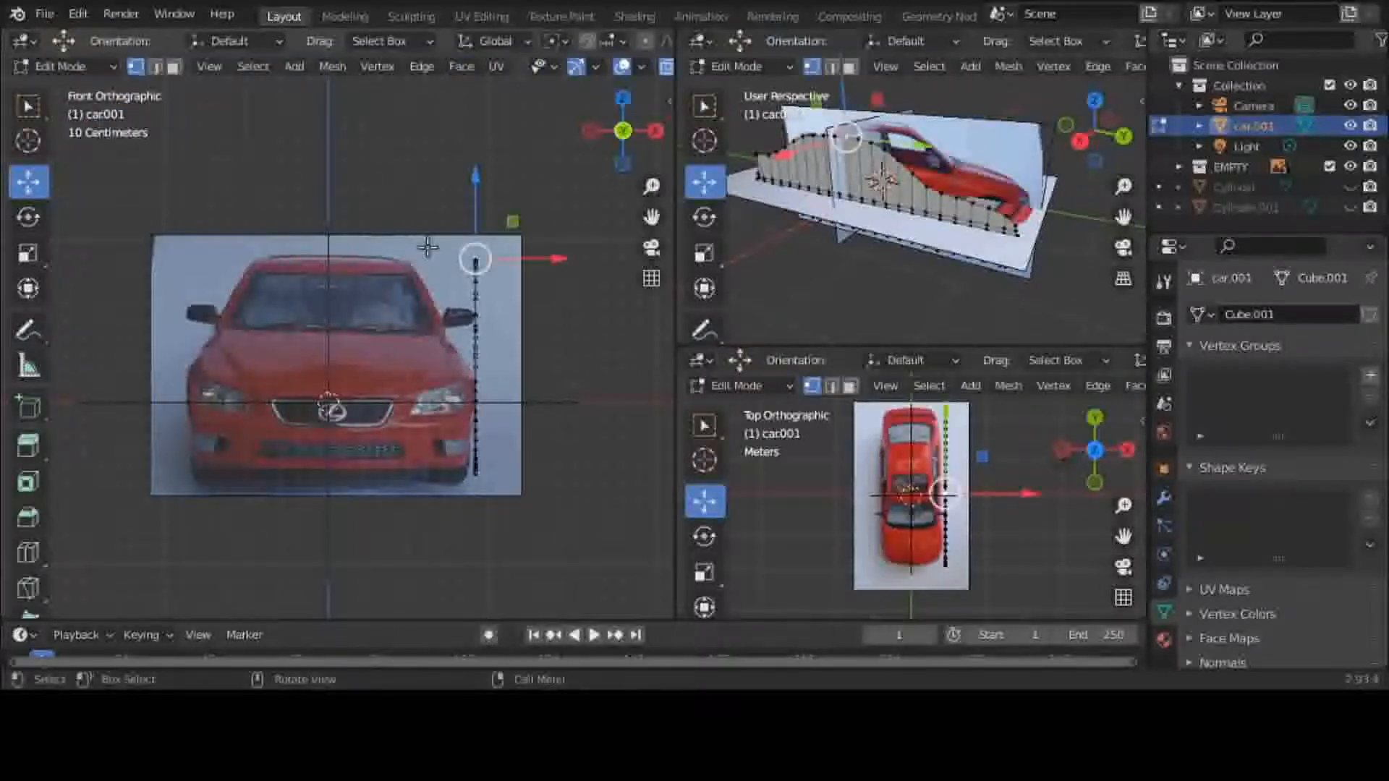
Extrude the entire side profile inward by about 0.88 m to the car's centre line, then clear the selection
key("a")
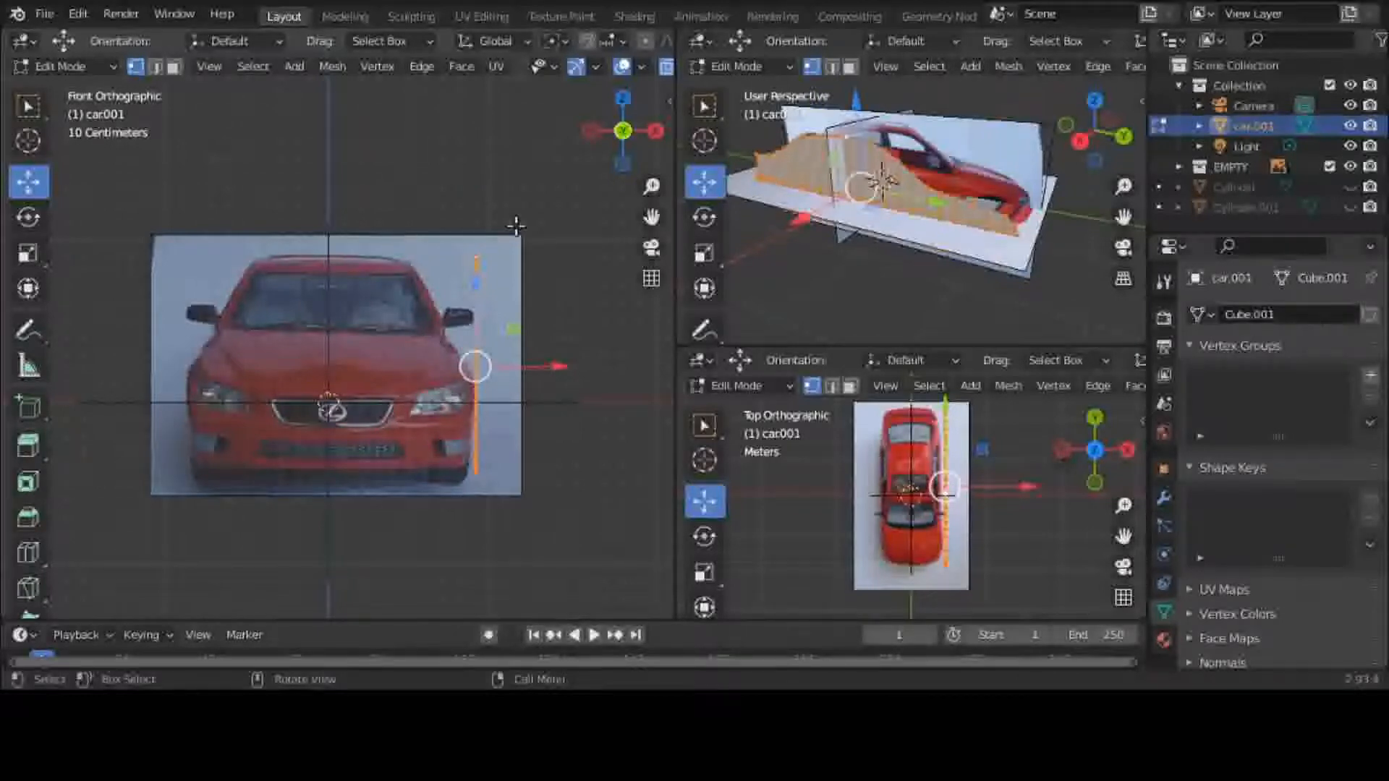
key("e")
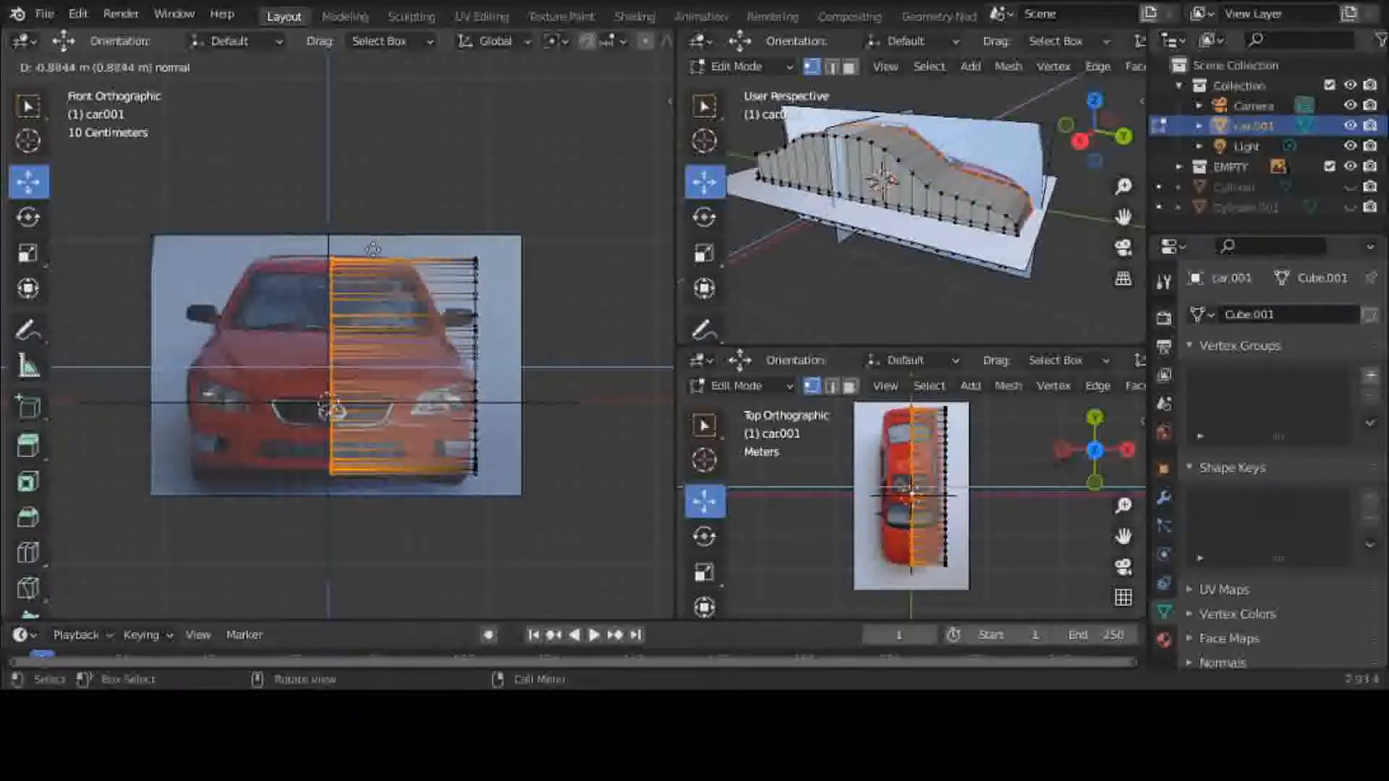
left_click(371, 250)
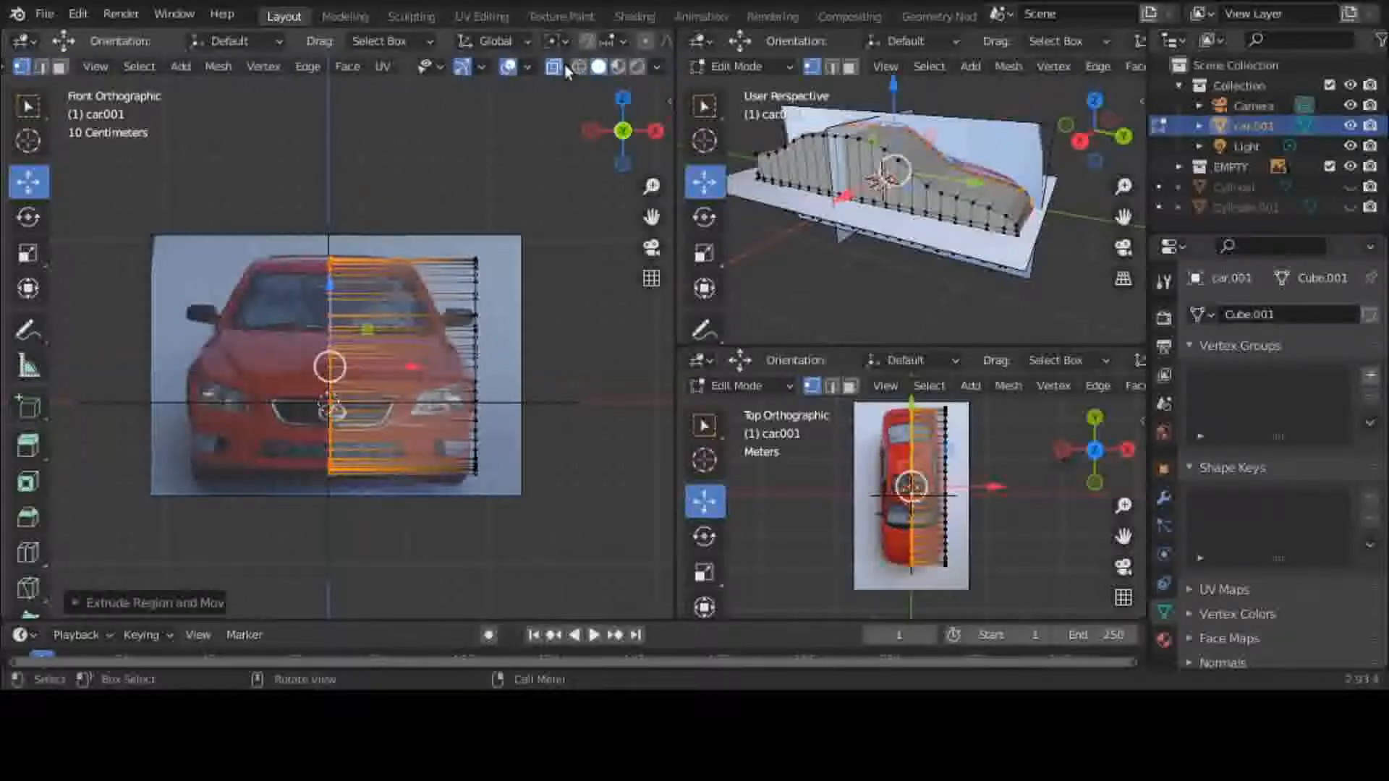
key("alt+a")
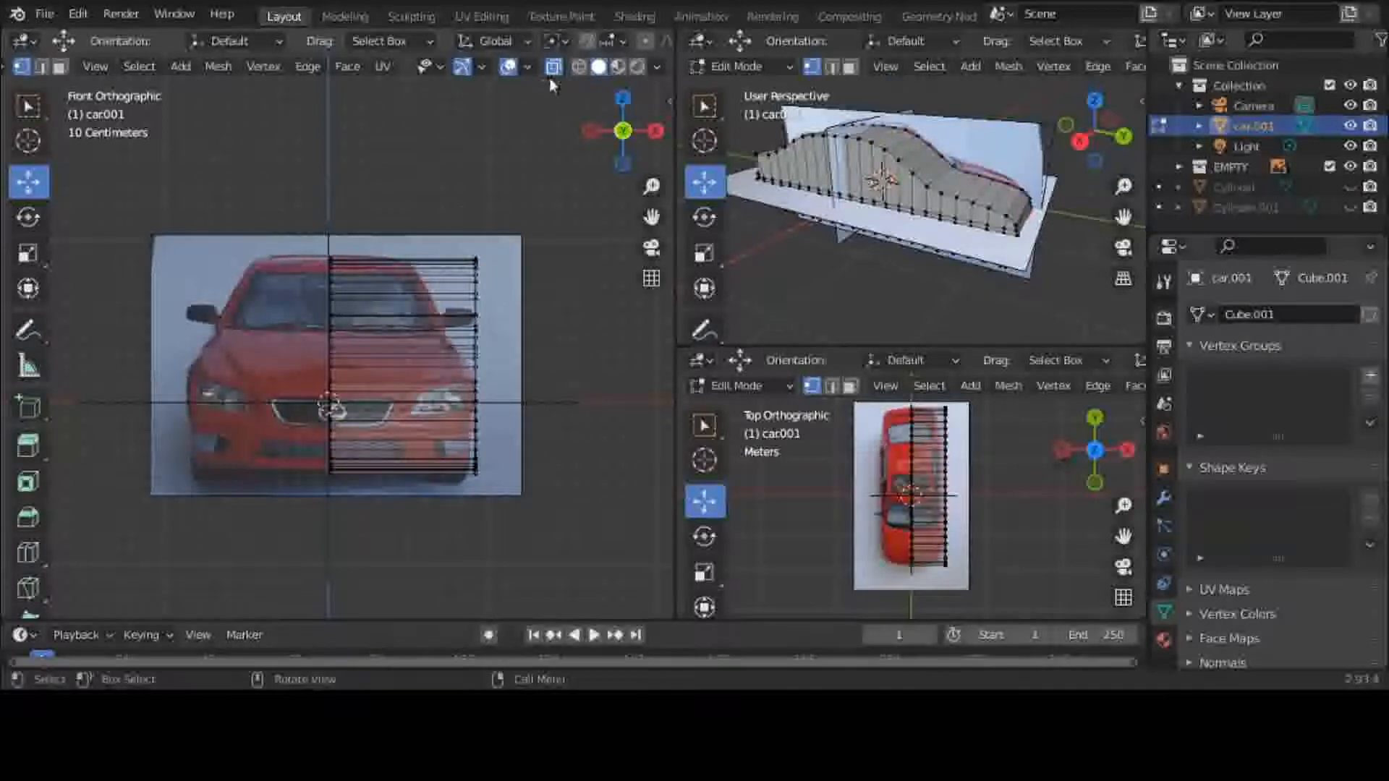
Turn off X-ray in the main viewport and hide the EMPTY collection to expose the solid half body
left_click(552, 68)
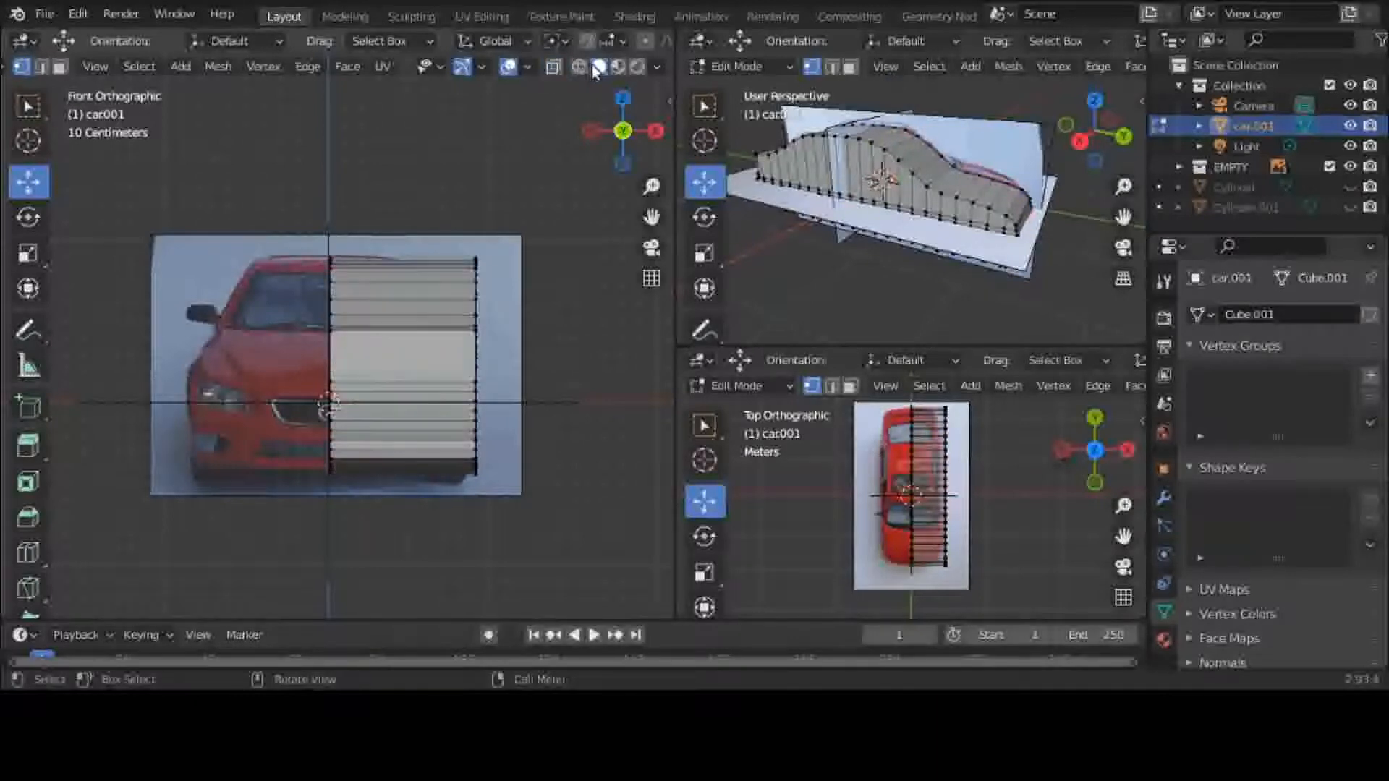
middle_click_drag(192, 209, 298, 238)
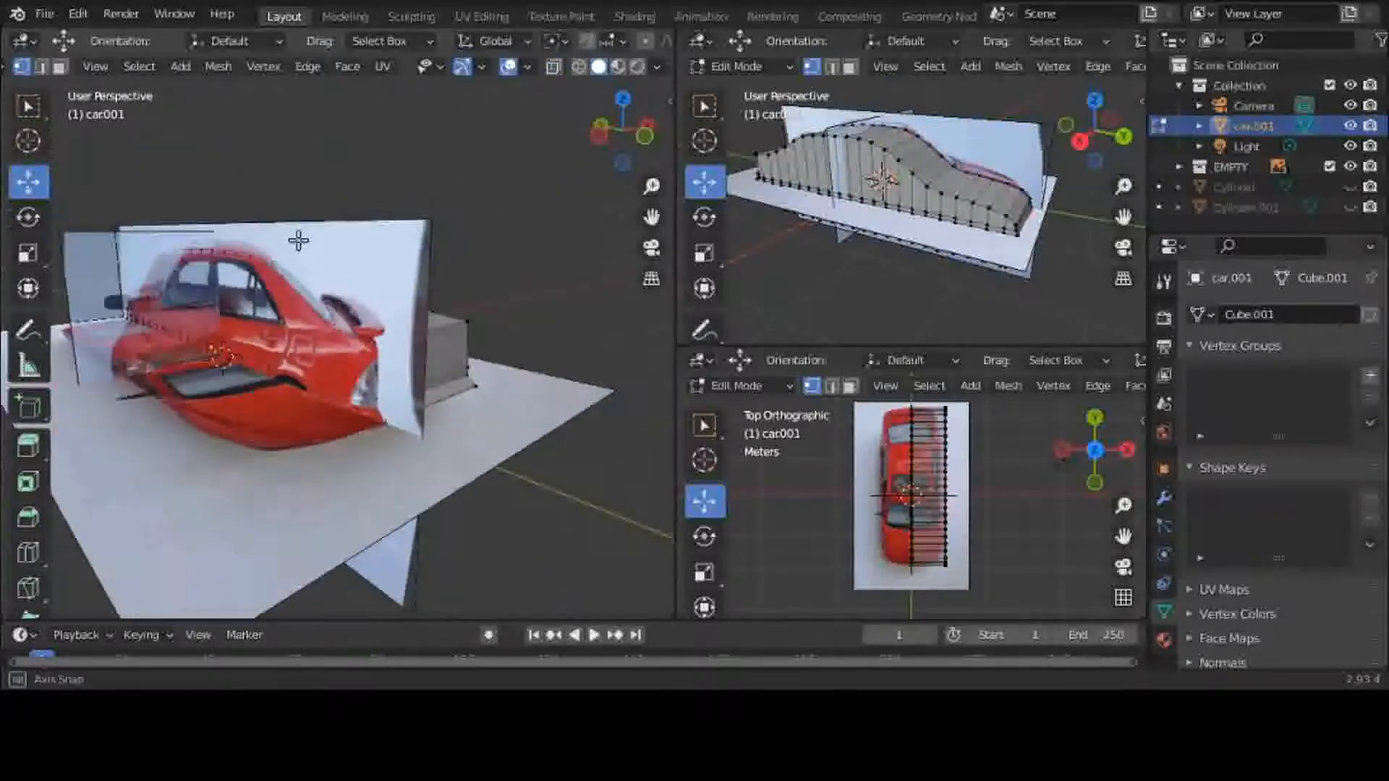
left_click(1350, 166)
middle_click_drag(398, 344, 419, 365)
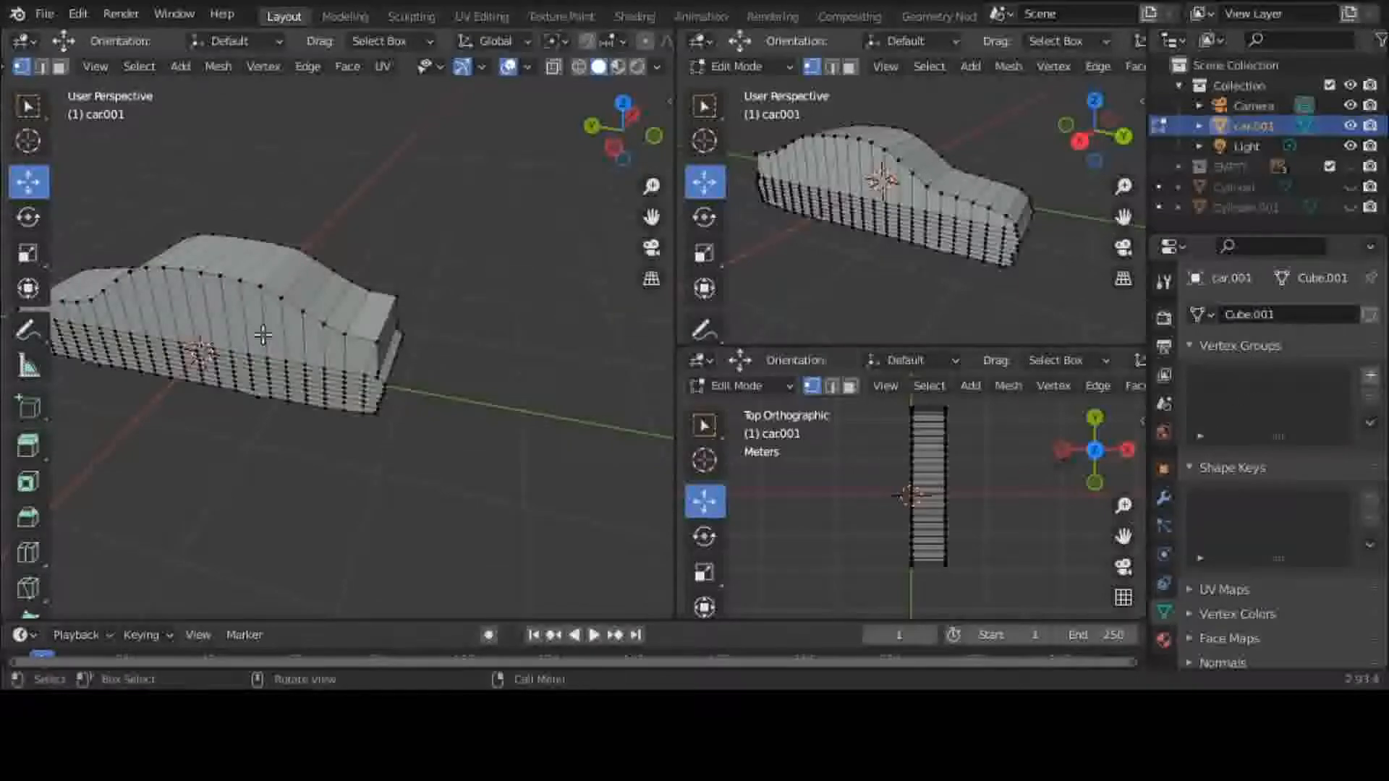
Select all of the half body's geometry and return car.001 to Object Mode
key("a")
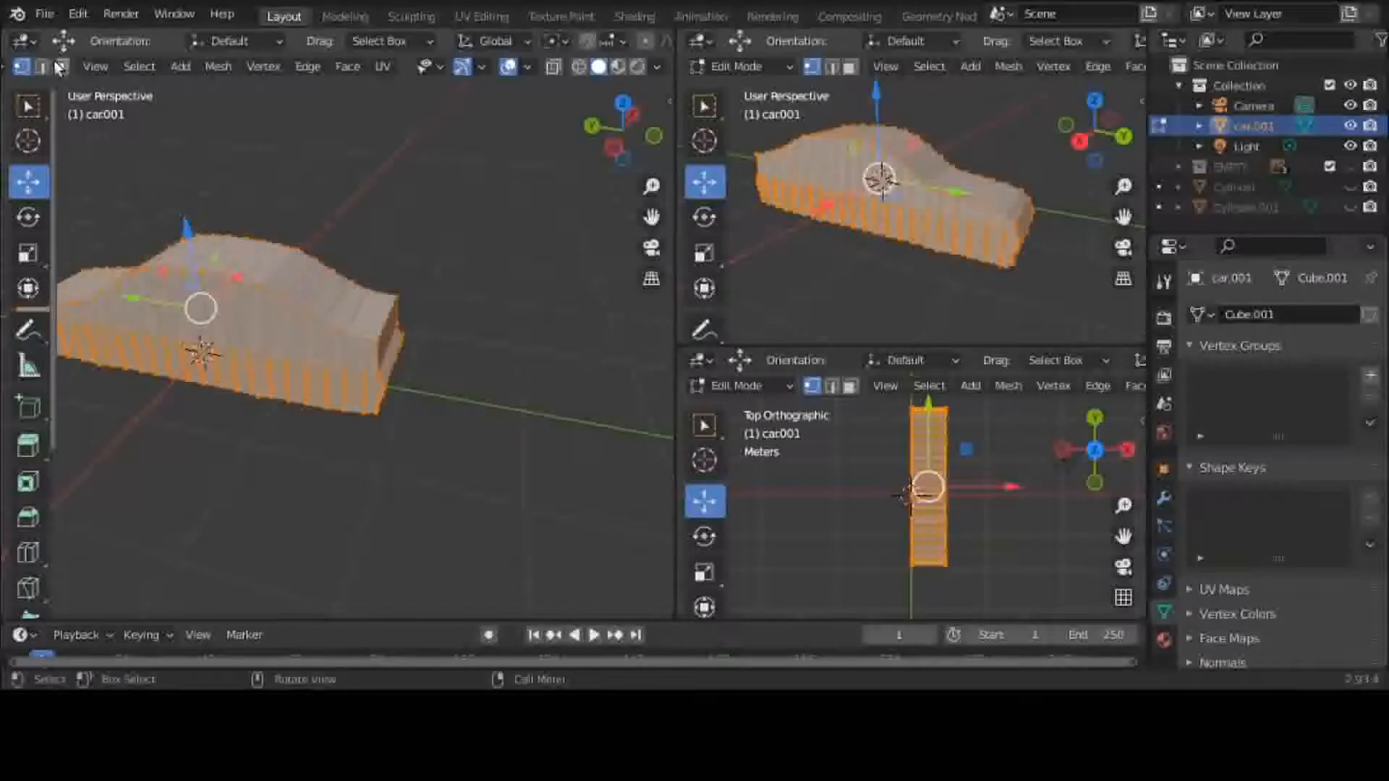
scroll(58, 67, "left", 5)
left_click(87, 67)
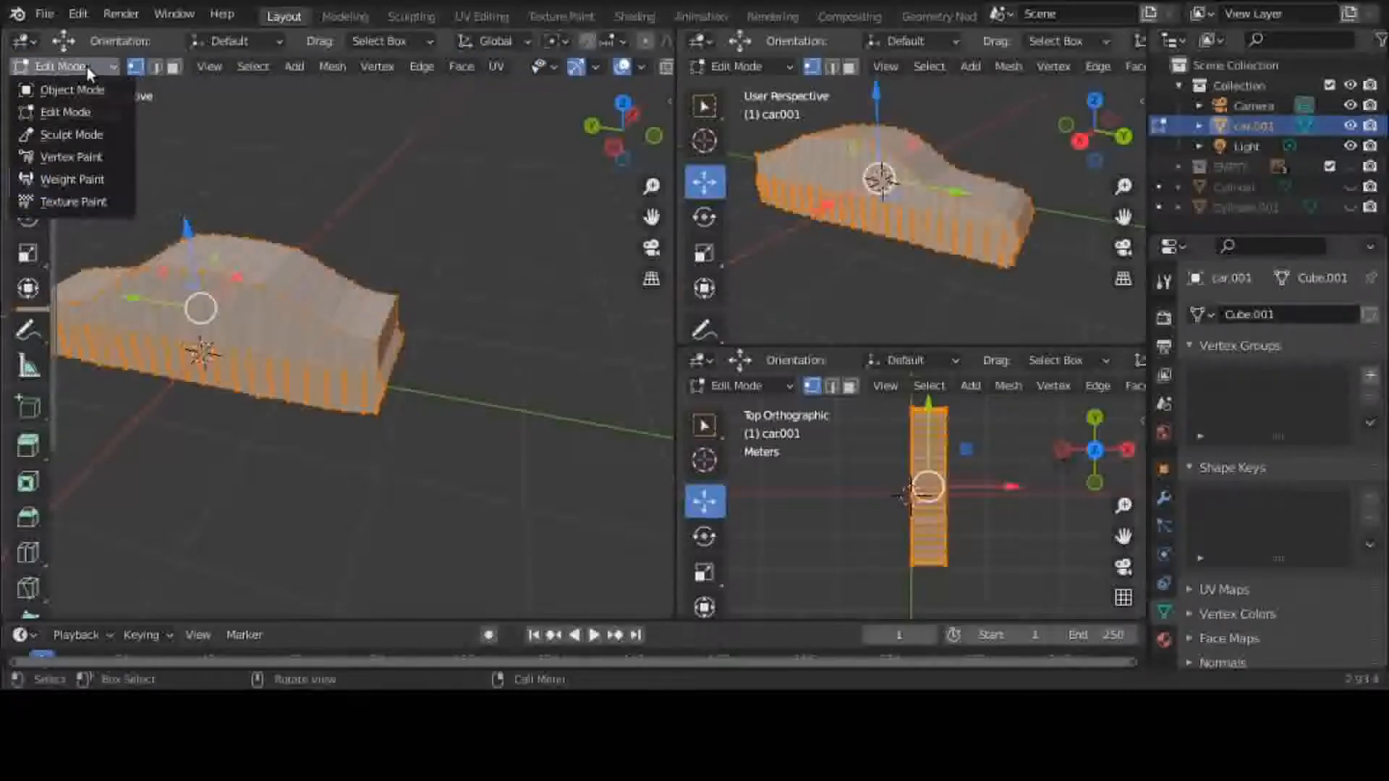
left_click(89, 87)
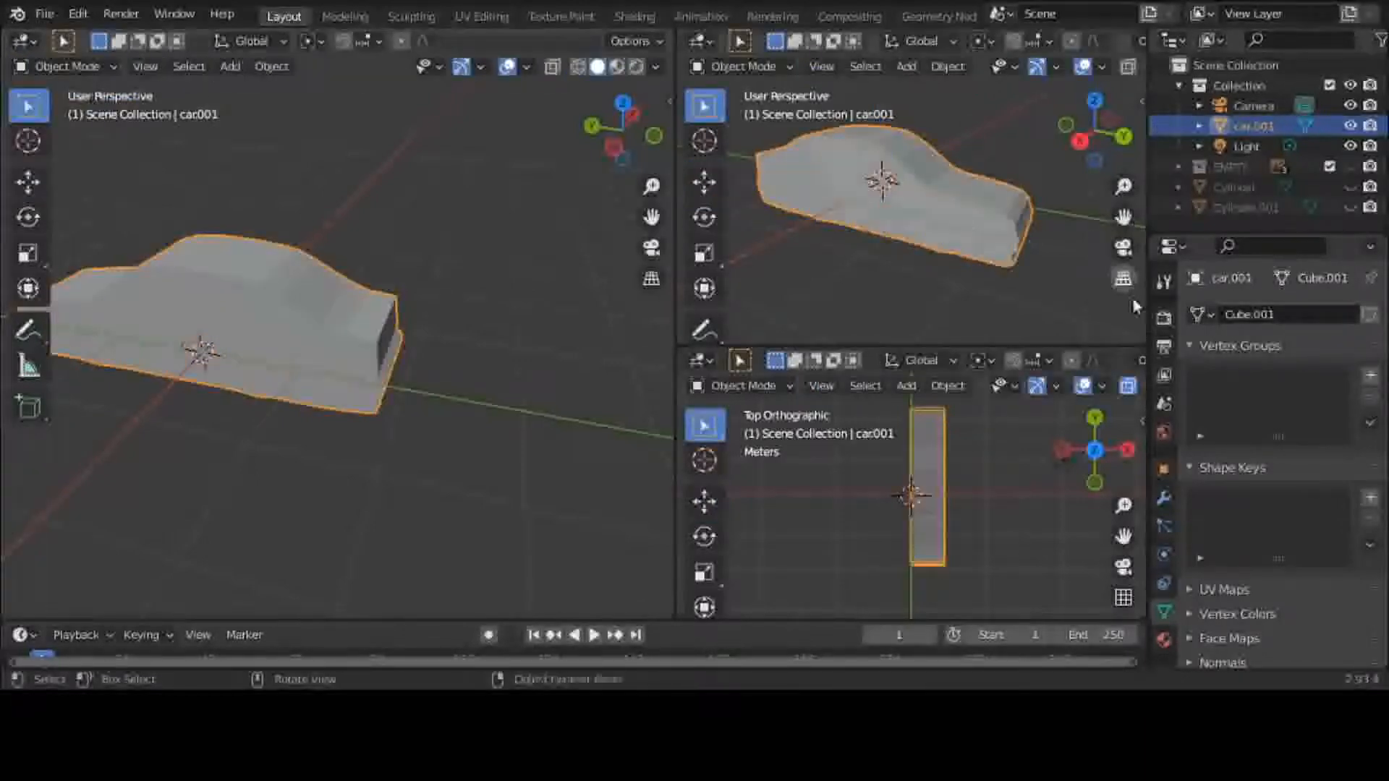
Add a plain-axes Empty at the world origin
left_click(1169, 497)
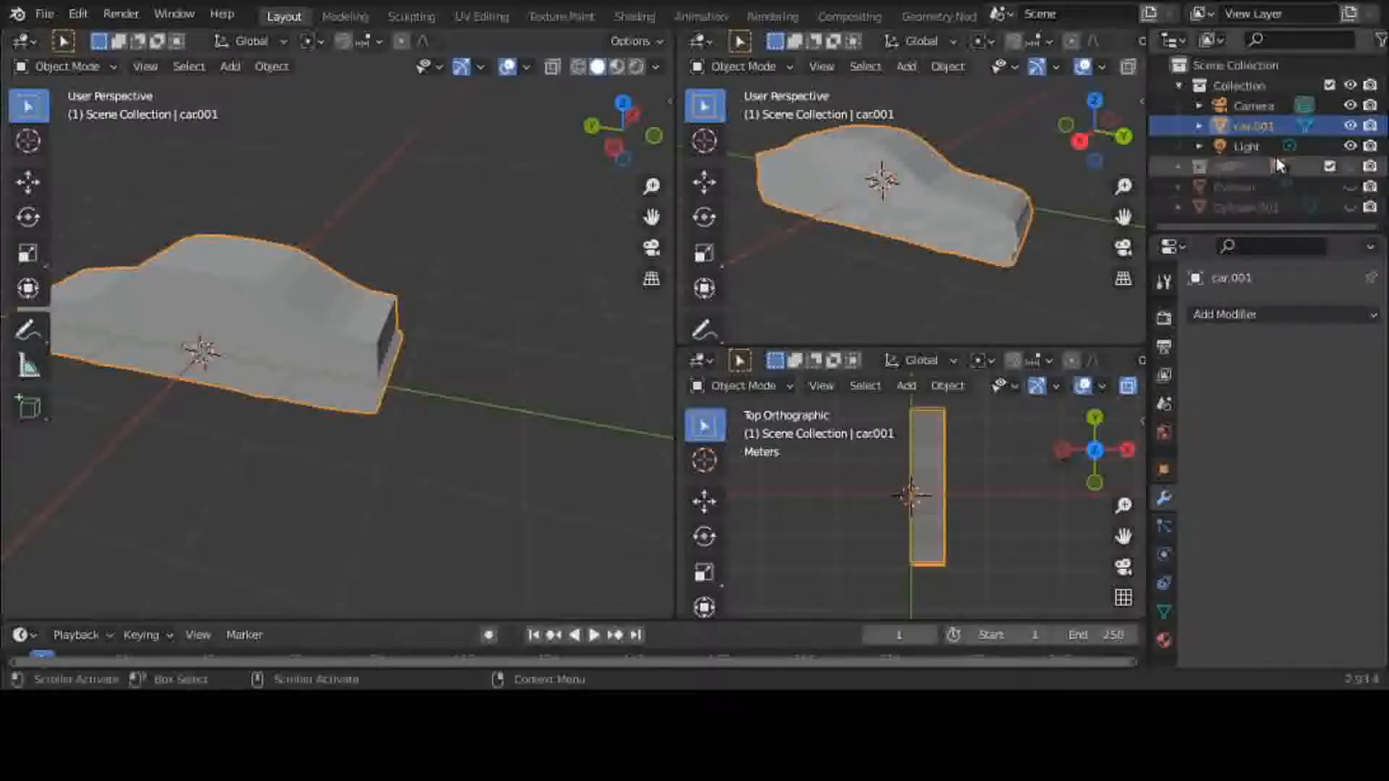
left_click(231, 66)
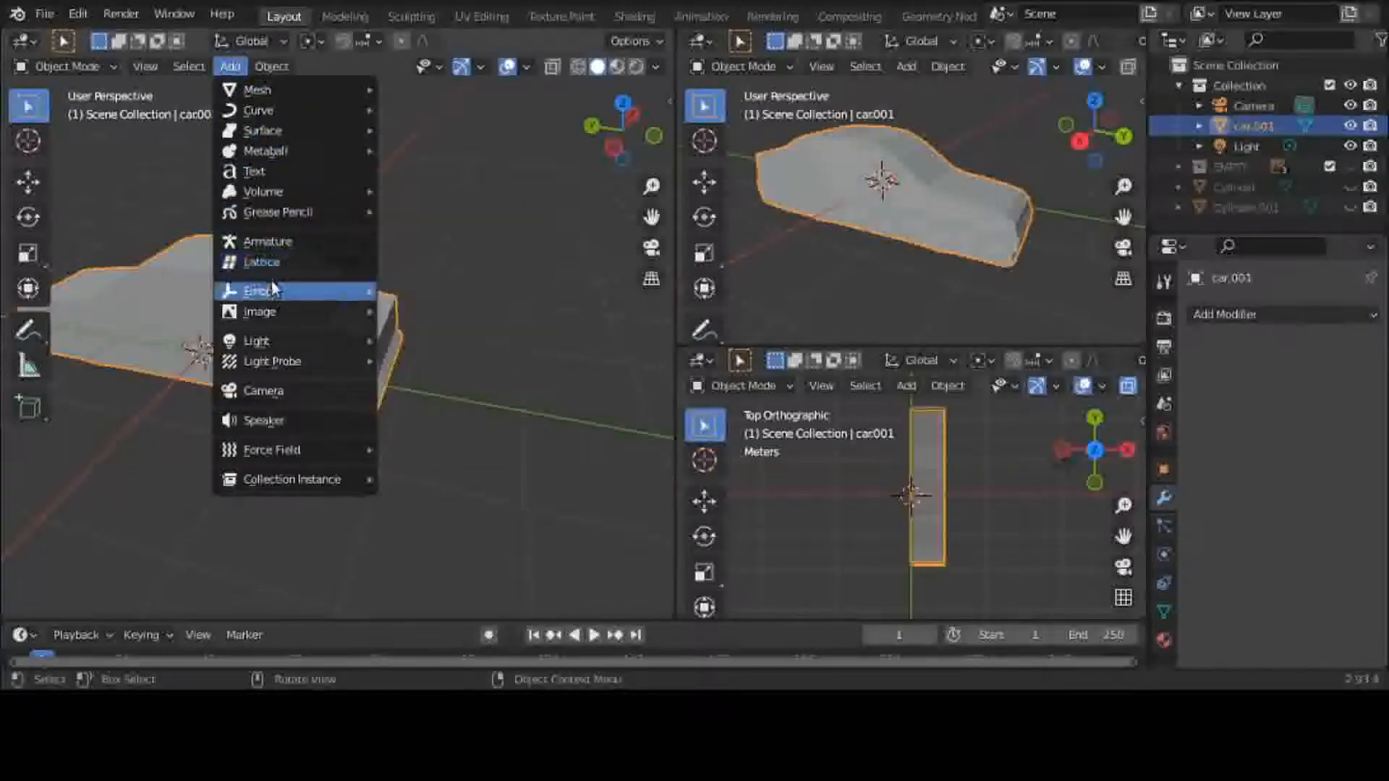
mouse_move(271, 293)
left_click(414, 288)
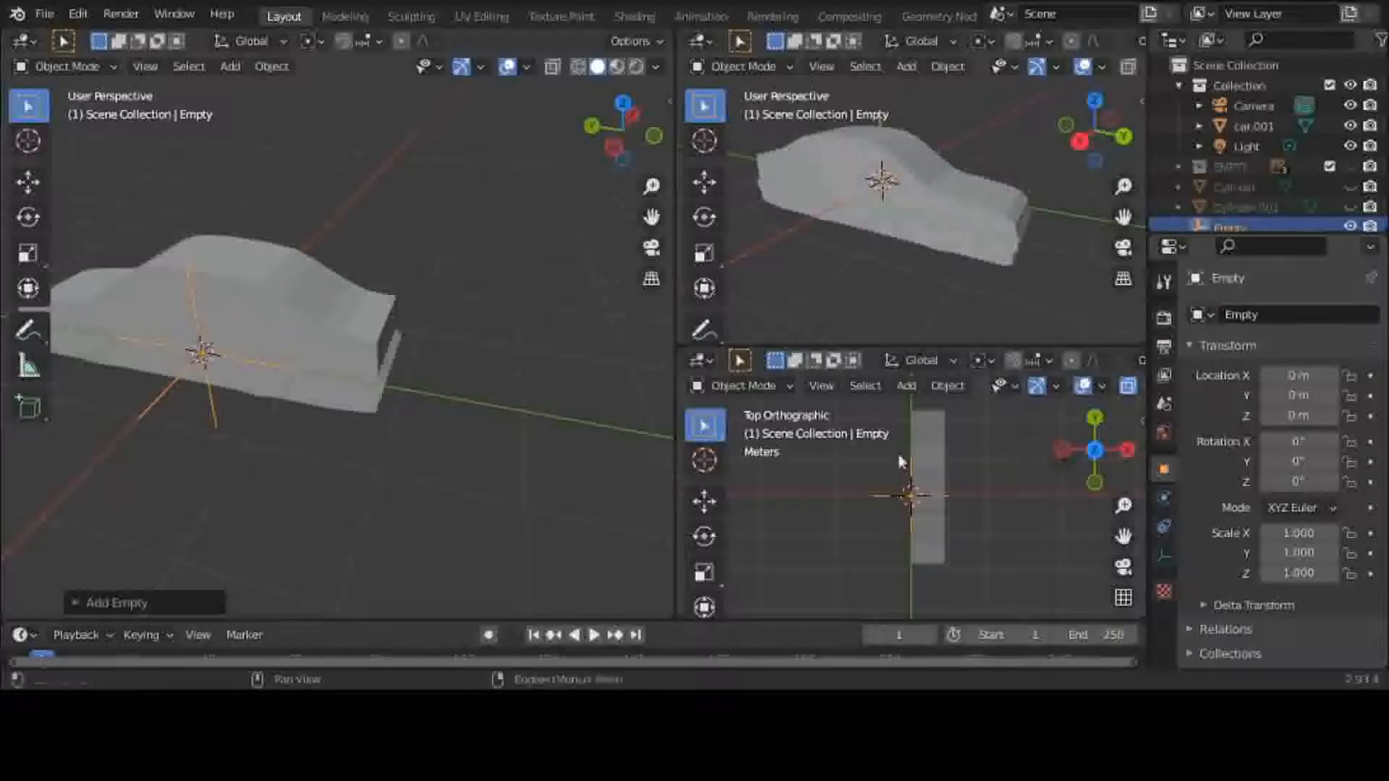
Add a Mirror modifier on the X axis to car.001 and turn off the modifier's Edit Mode display
left_click(329, 320)
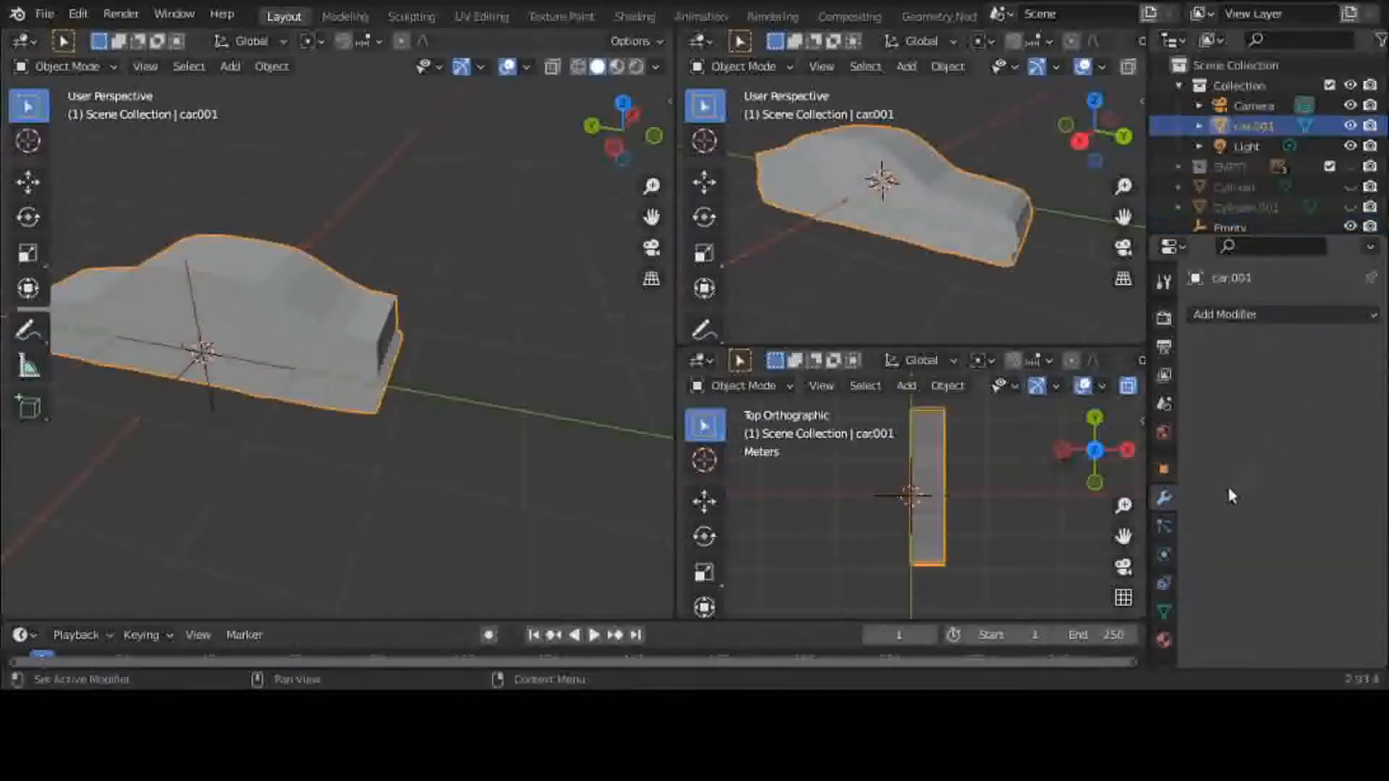
left_click(1233, 317)
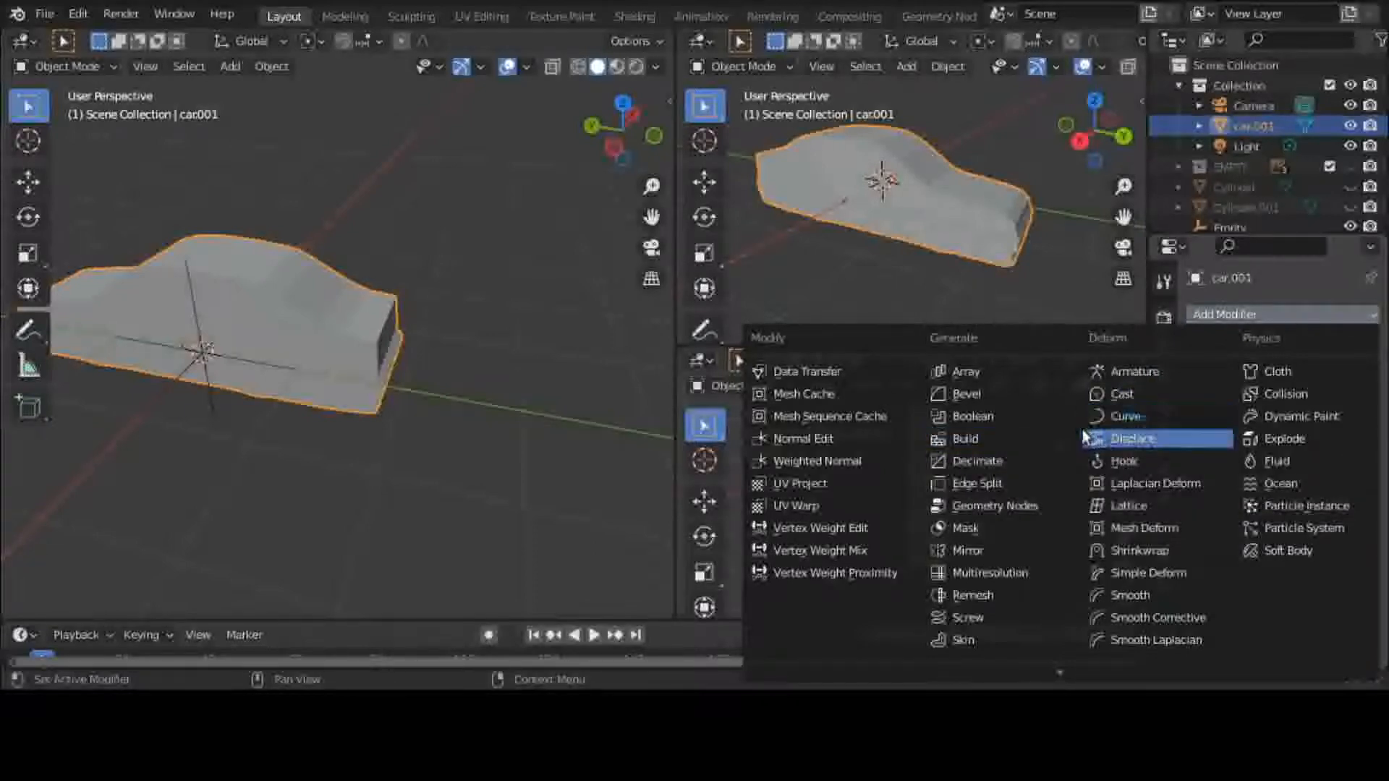
left_click(1052, 547)
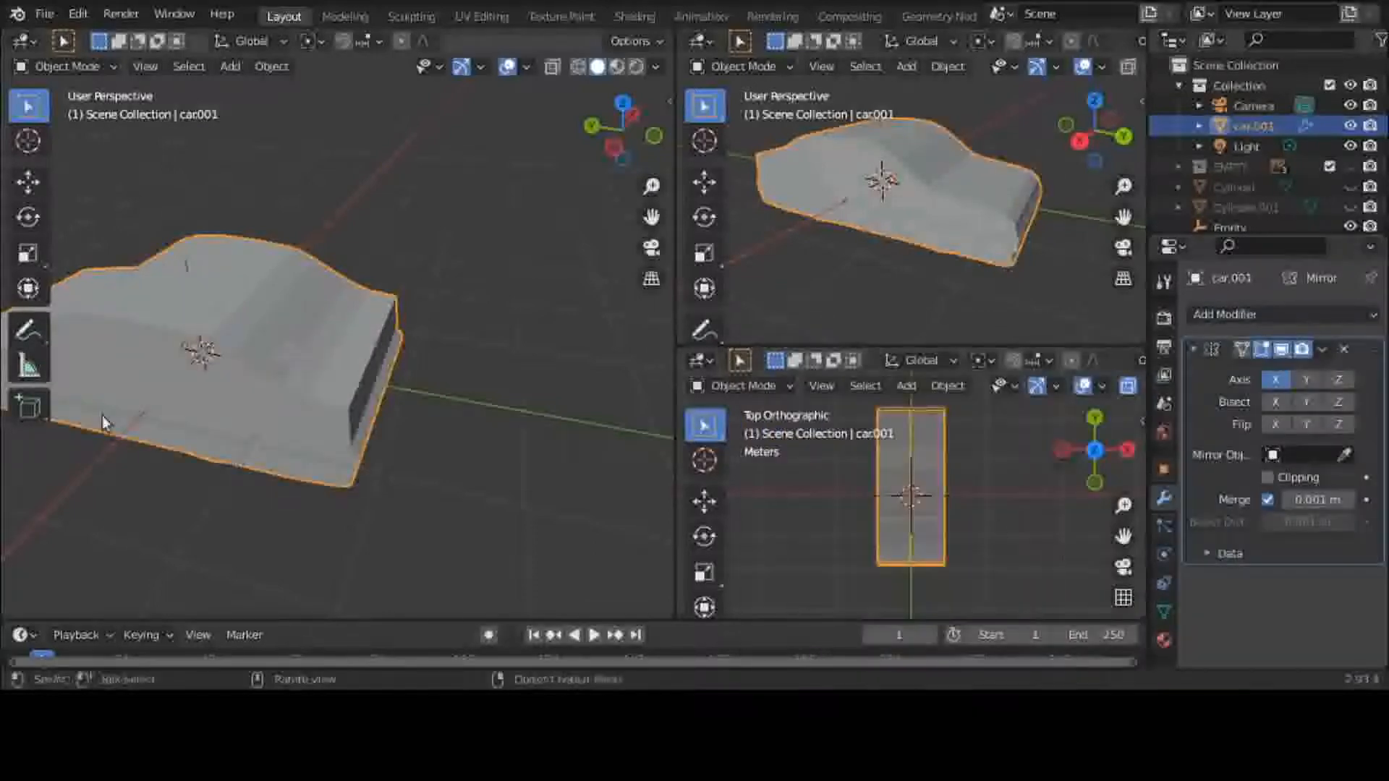
middle_click_drag(102, 415, 49, 358)
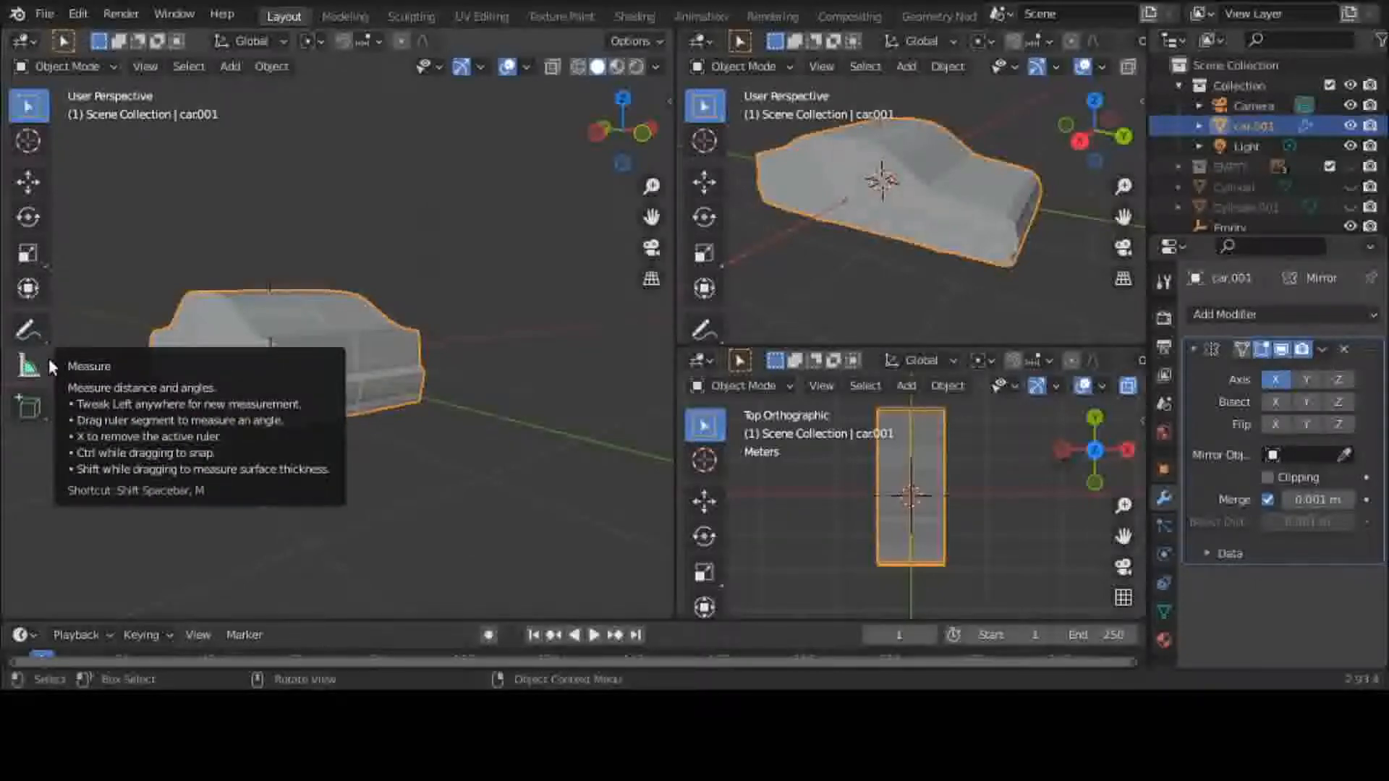
left_click(1263, 354)
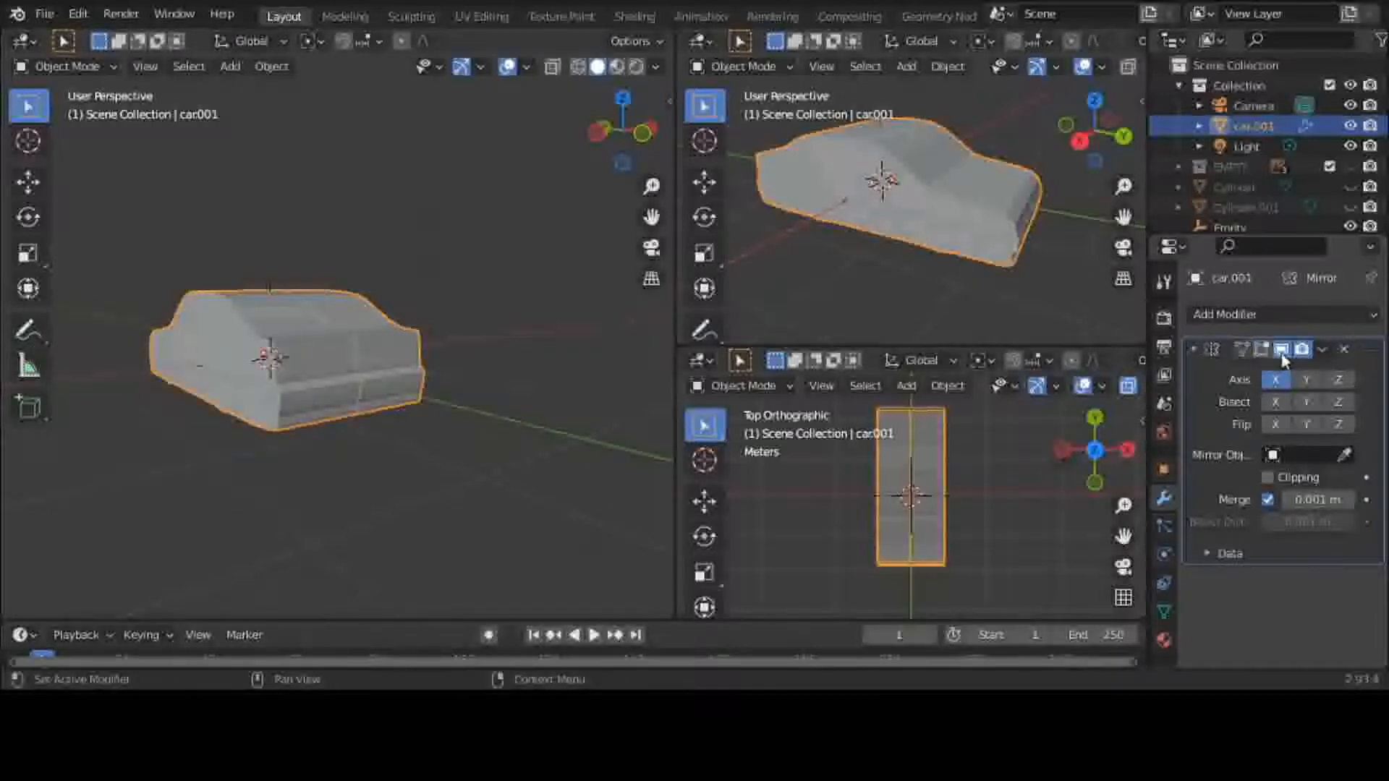
Turn off the Mirror modifier's viewport display and set the three viewports to Front, Right and Top orthographic views
left_click(1281, 349)
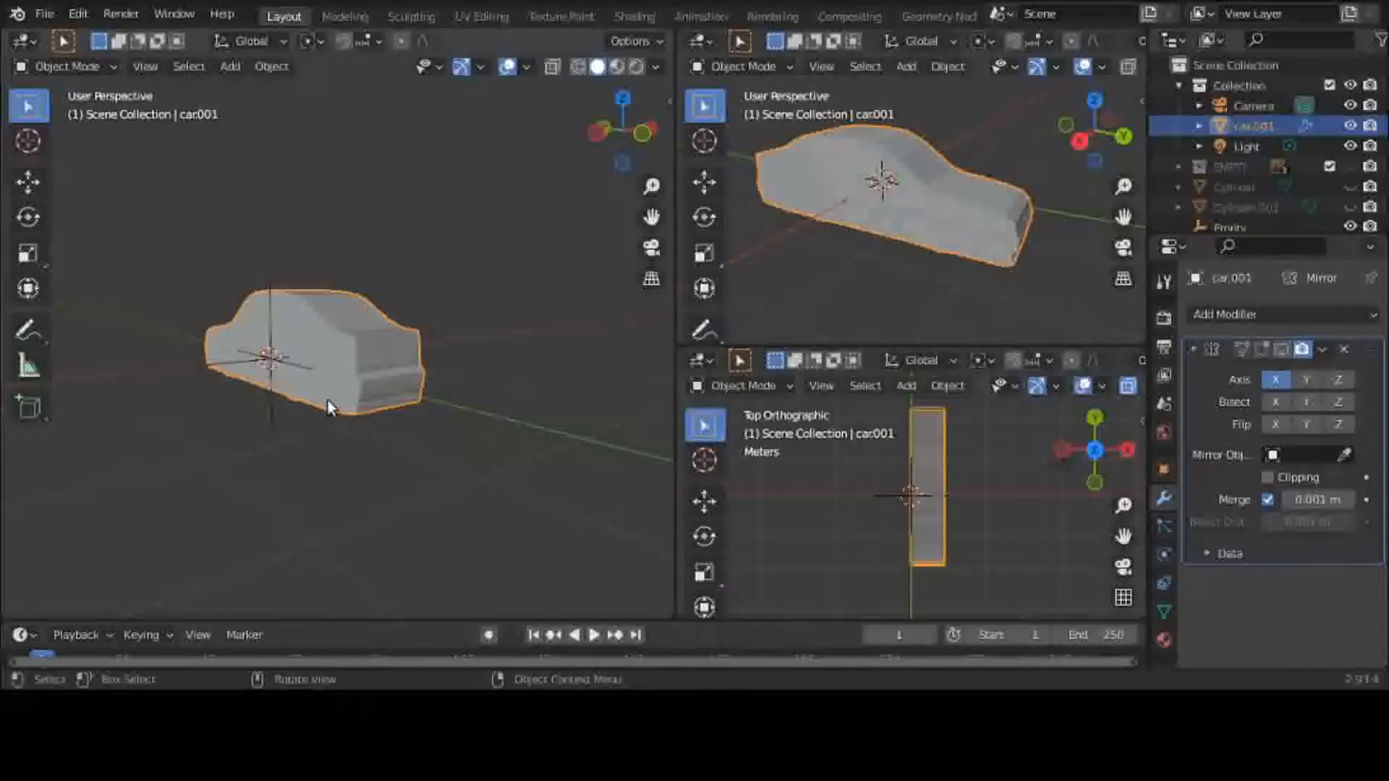
key("grave")
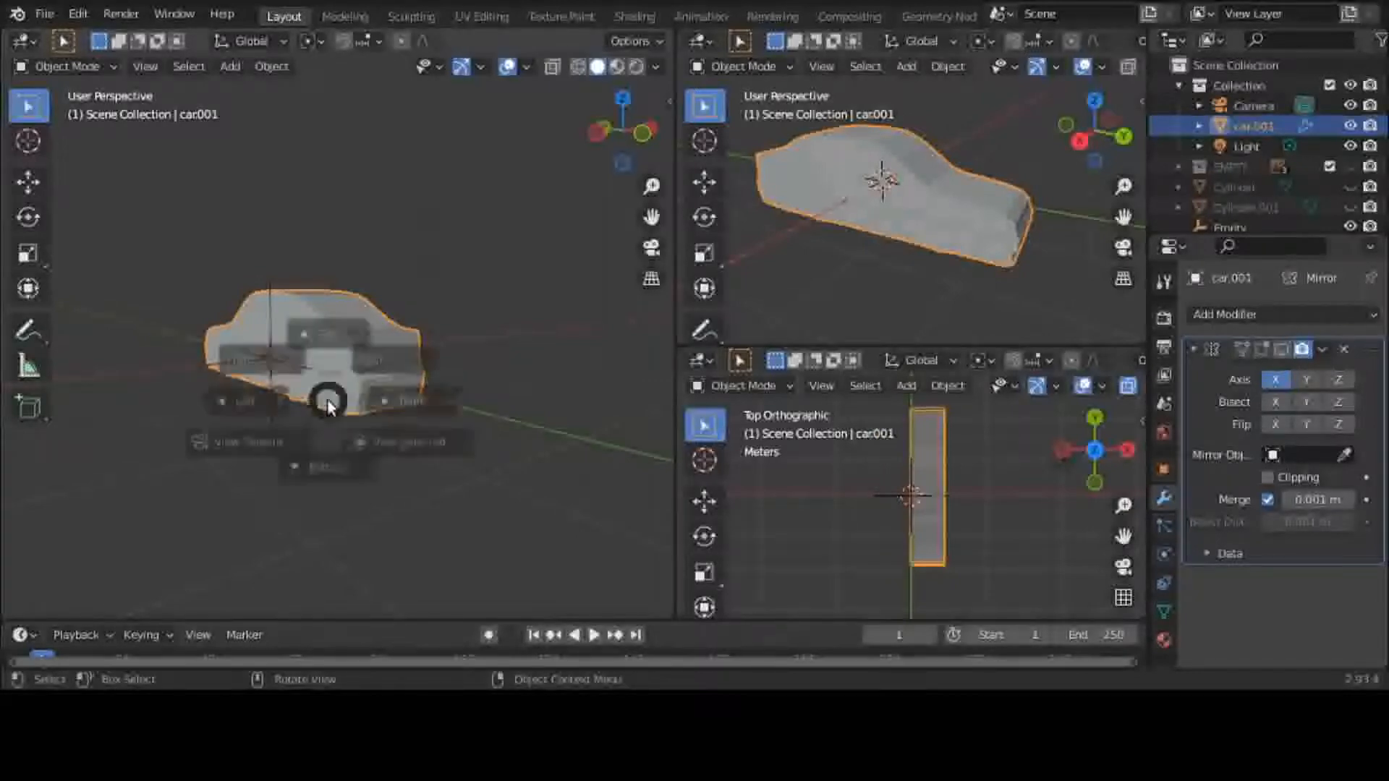
left_click(207, 345)
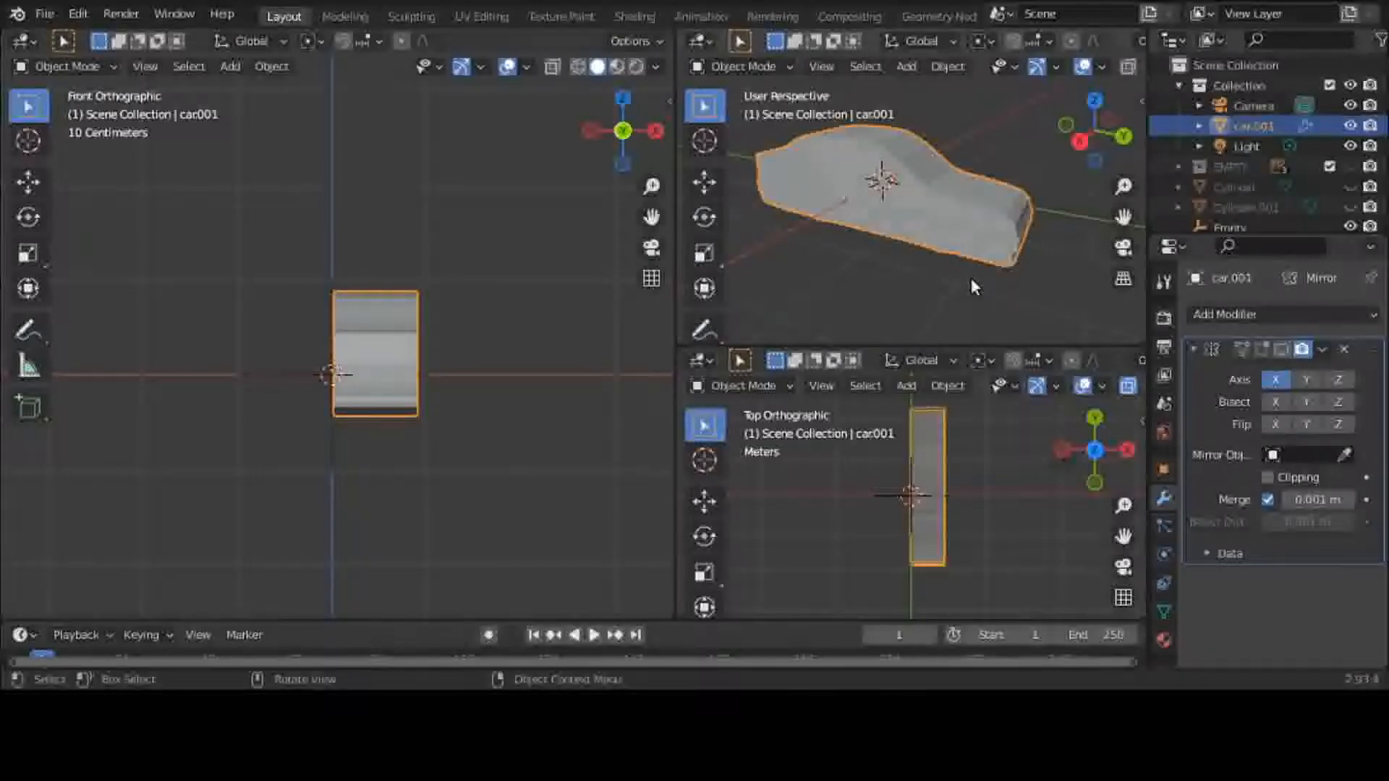
key("grave")
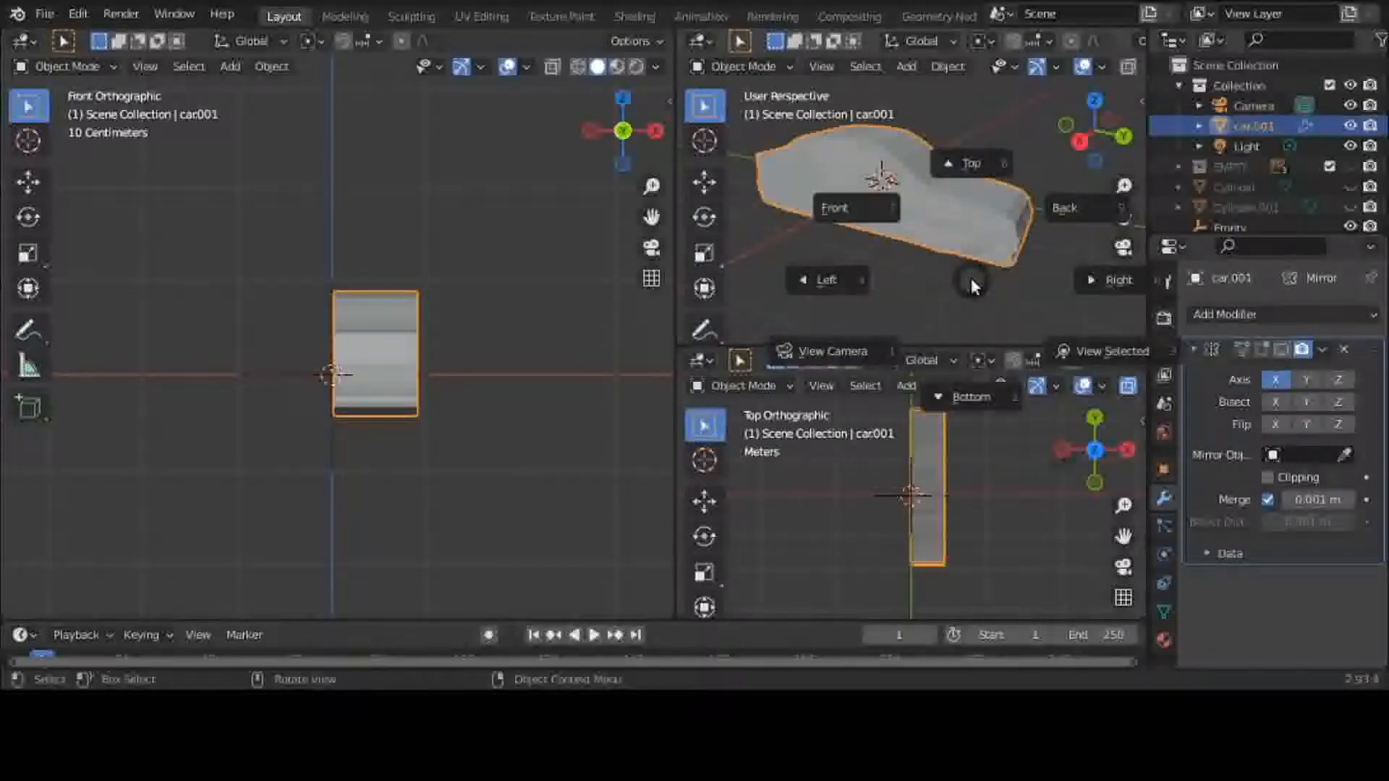
left_click(1078, 280)
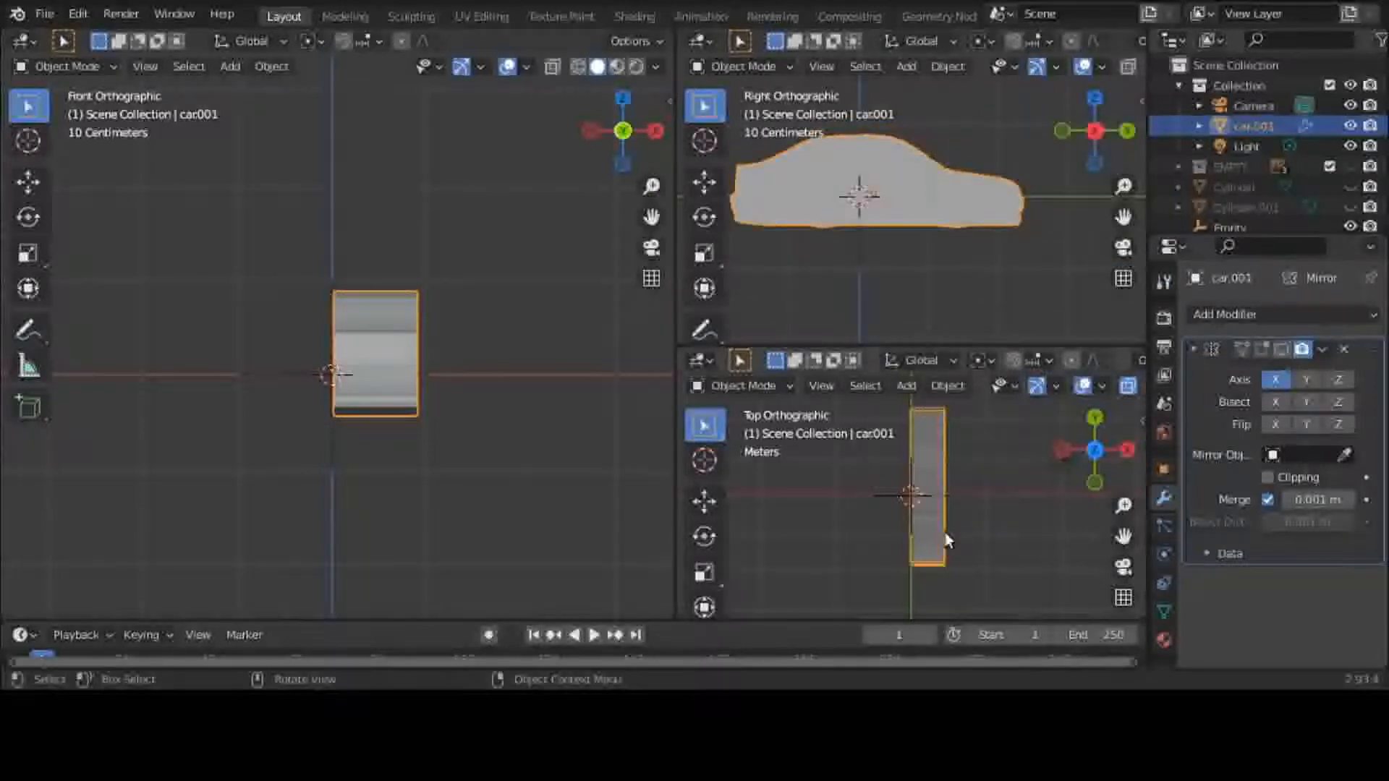
key("grave")
left_click(949, 434)
Examine the half body in the maximized top viewport with X-ray off and on, and from an angled view
key("ctrl+space")
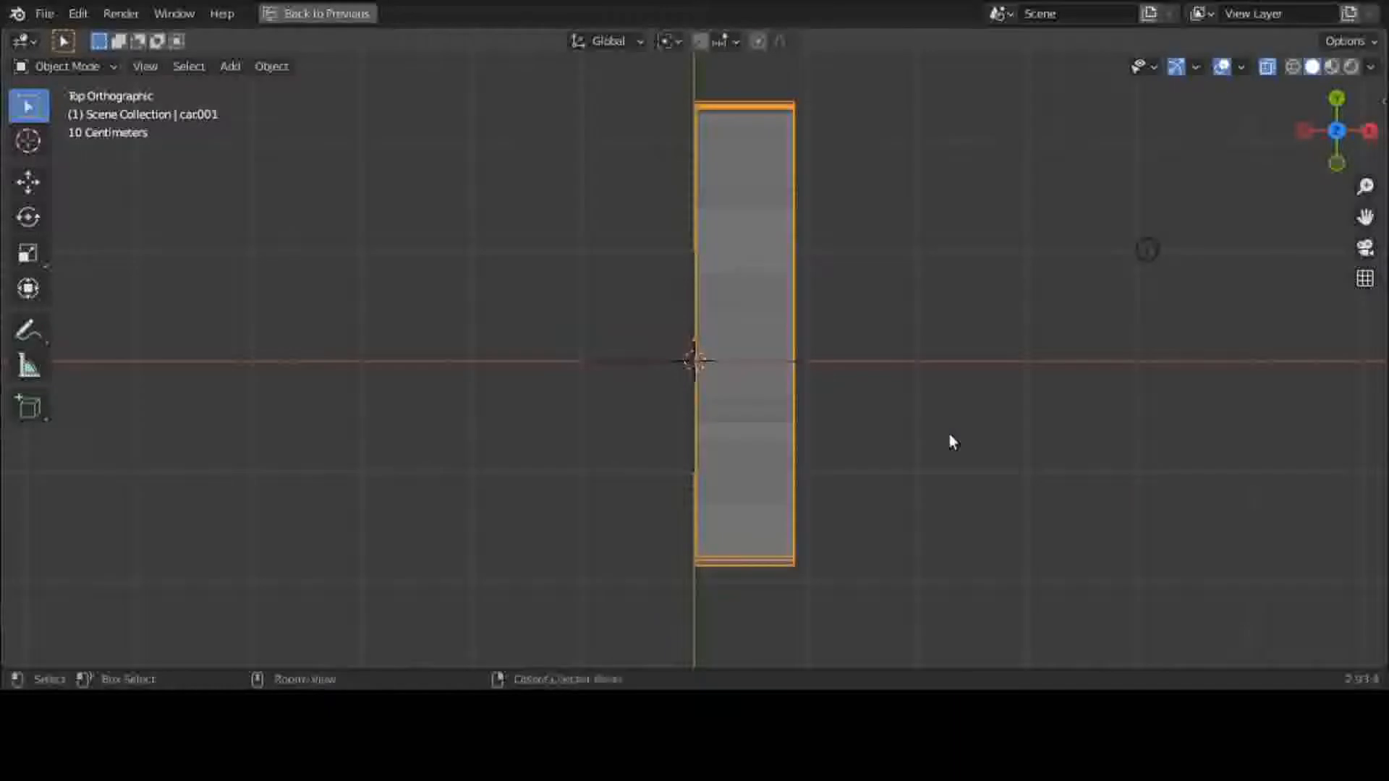
left_click(1267, 68)
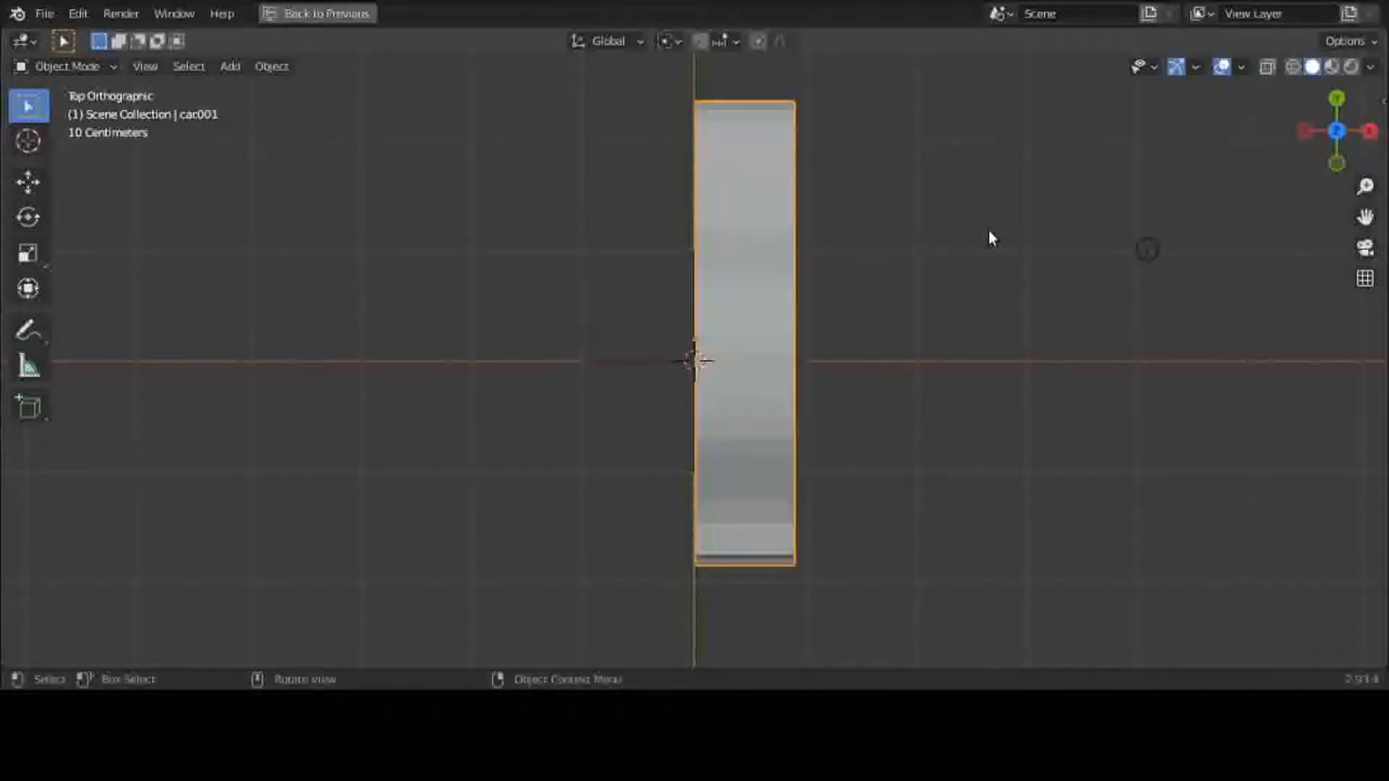
left_click(1269, 66)
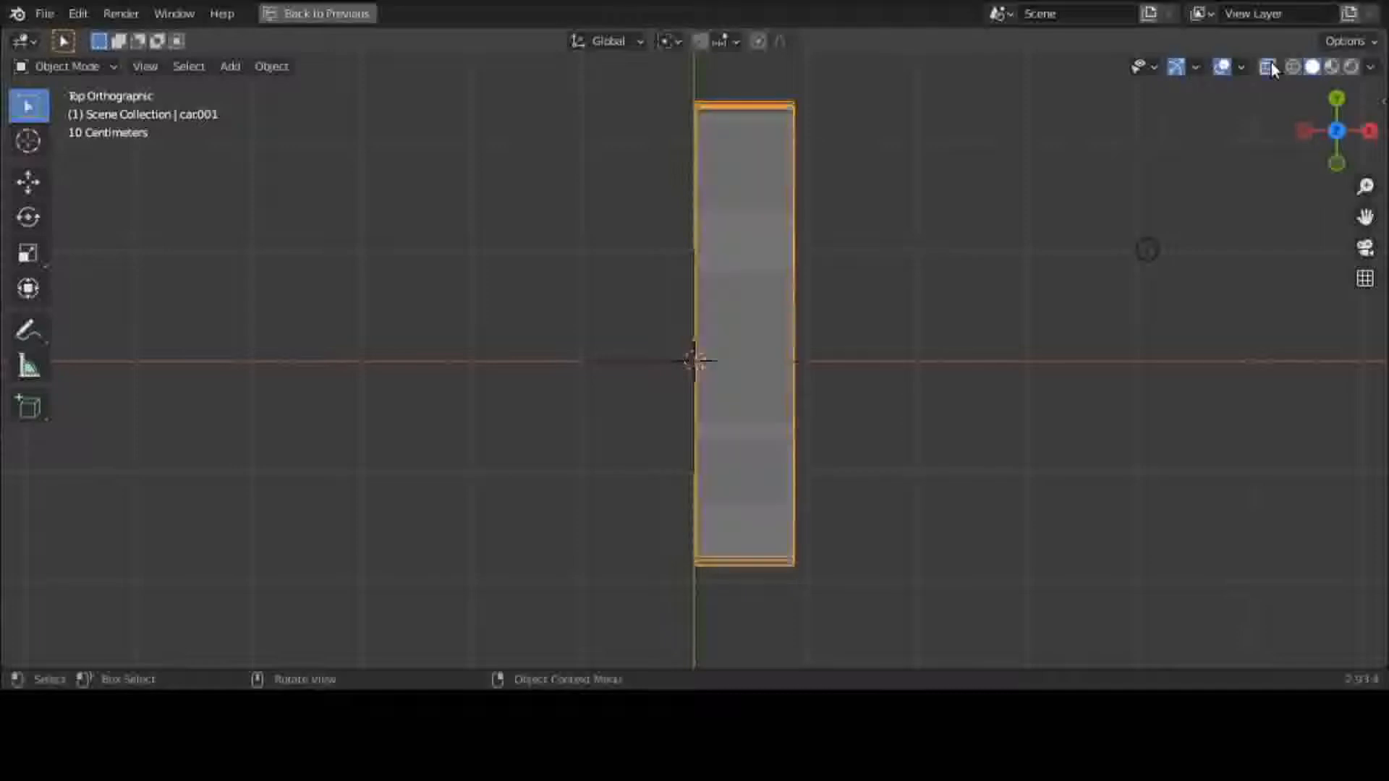
middle_click_drag(847, 273, 699, 138)
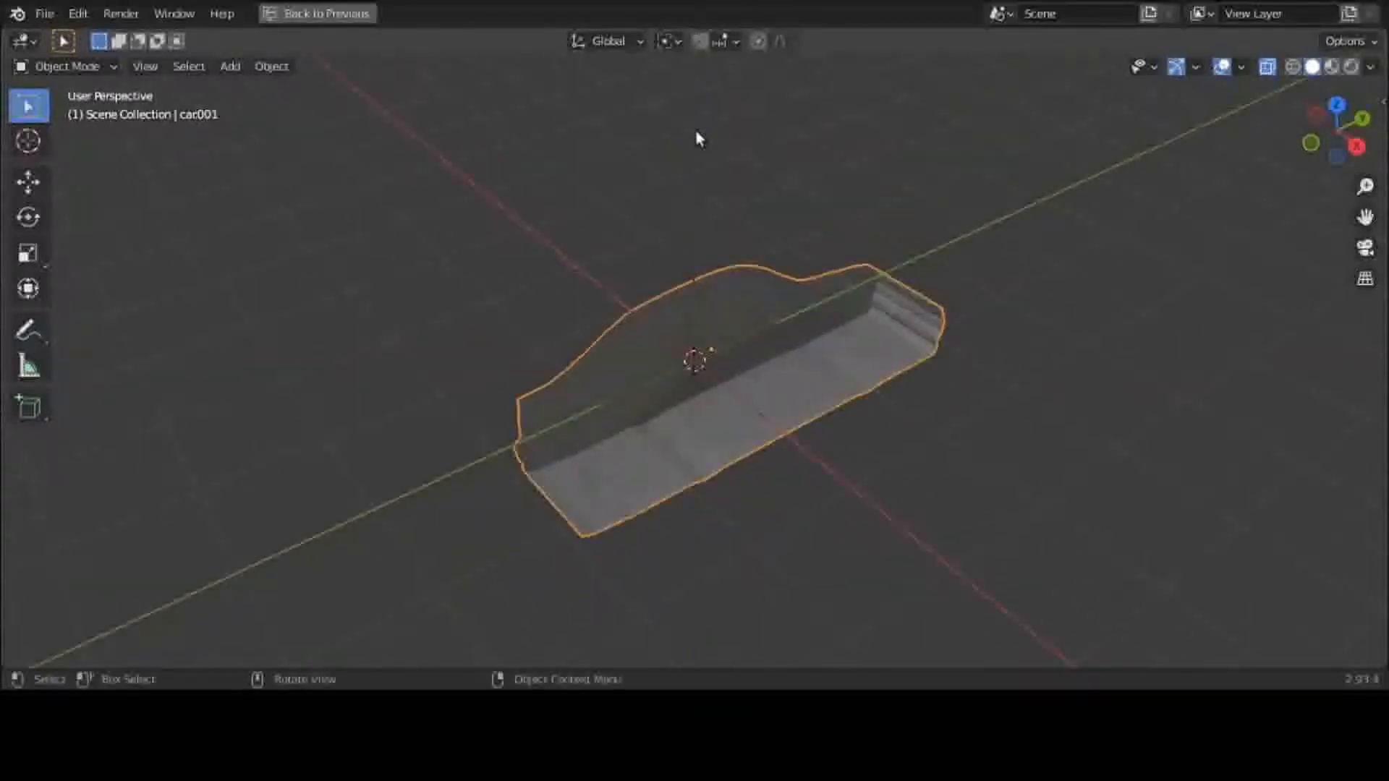
key("grave")
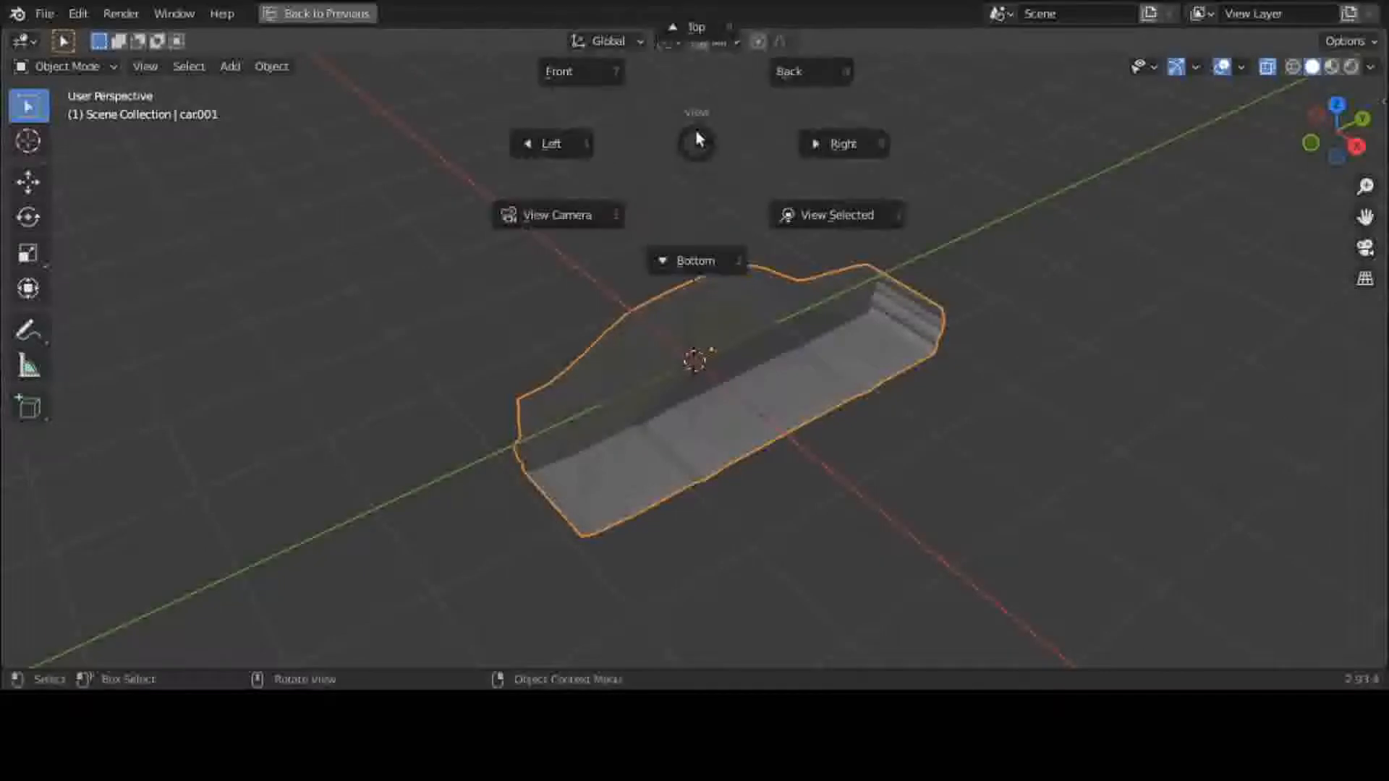
left_click(697, 24)
key("ctrl+space")
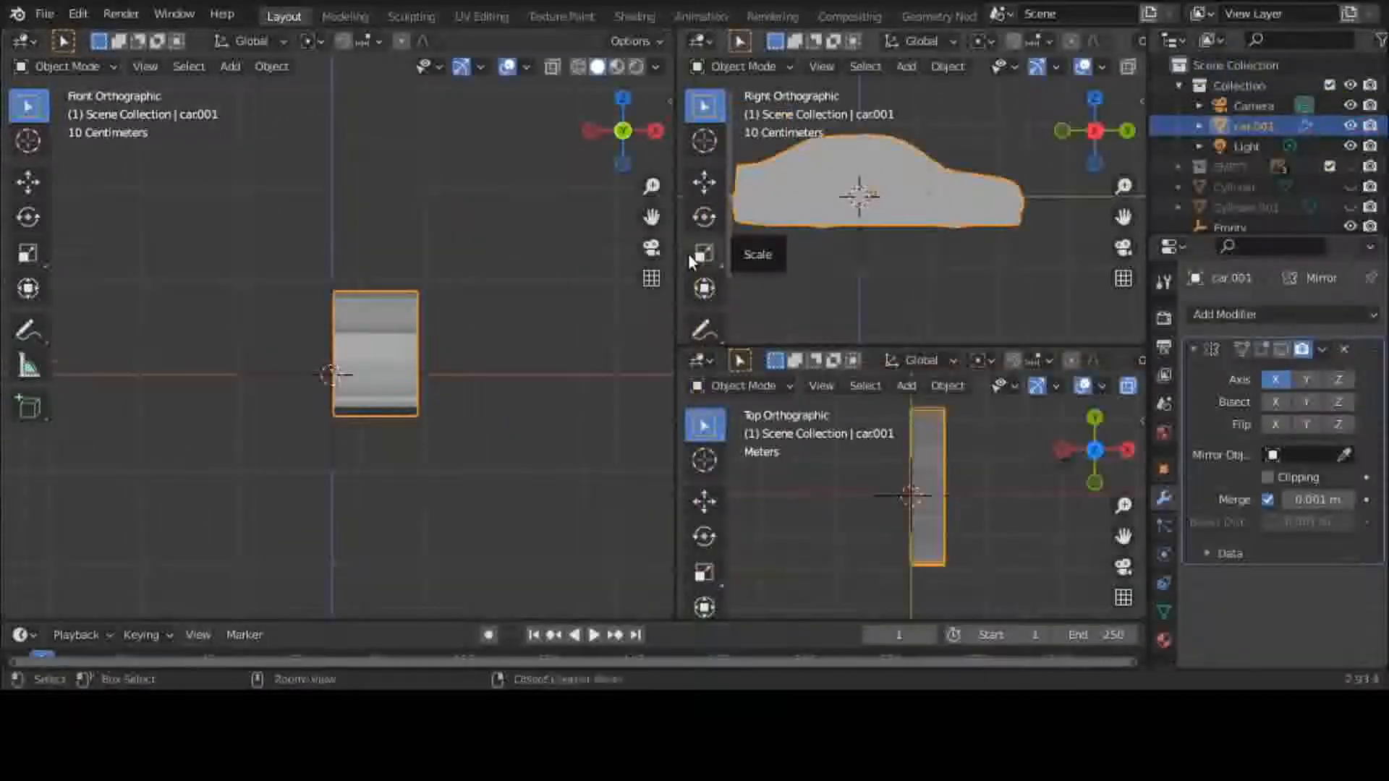
Show the EMPTY collection's reference images and maximize the top viewport
left_click(1350, 167)
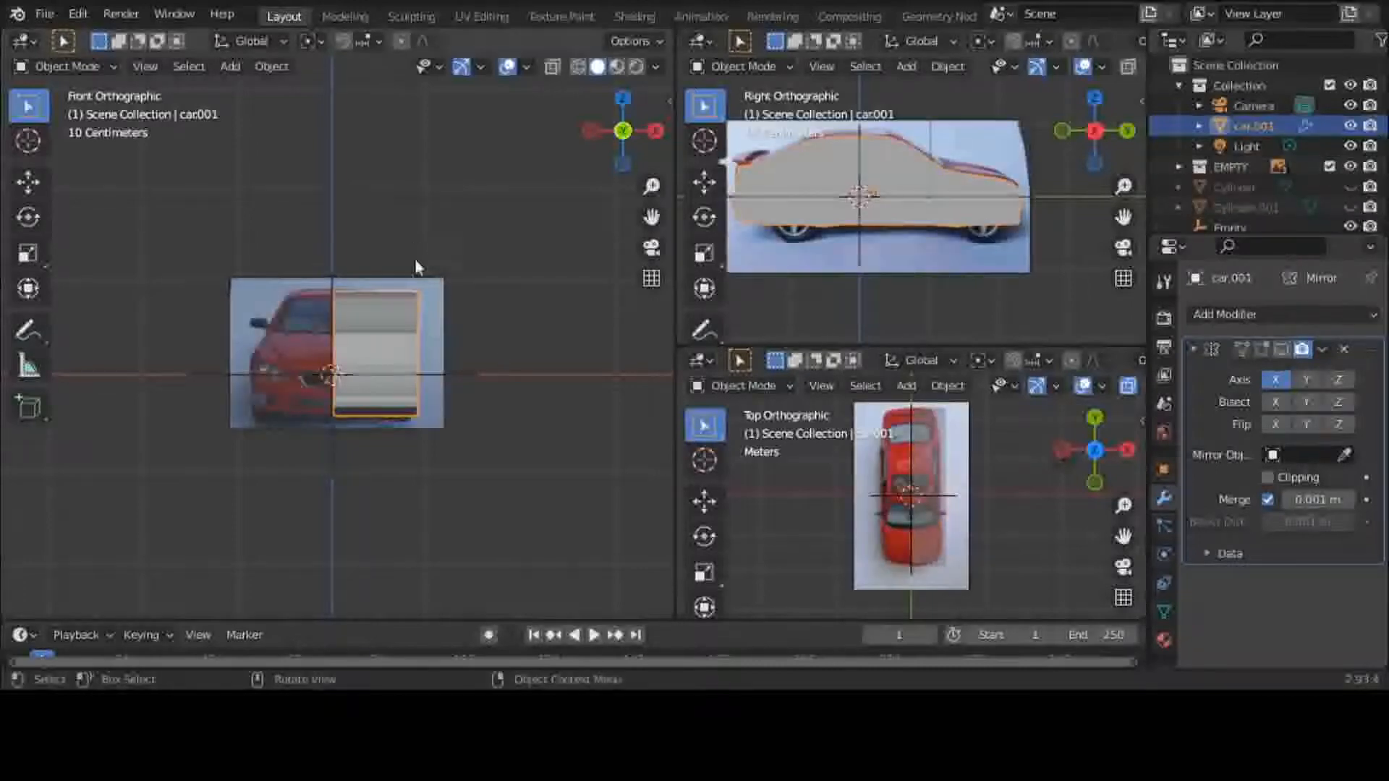
key("ctrl+space")
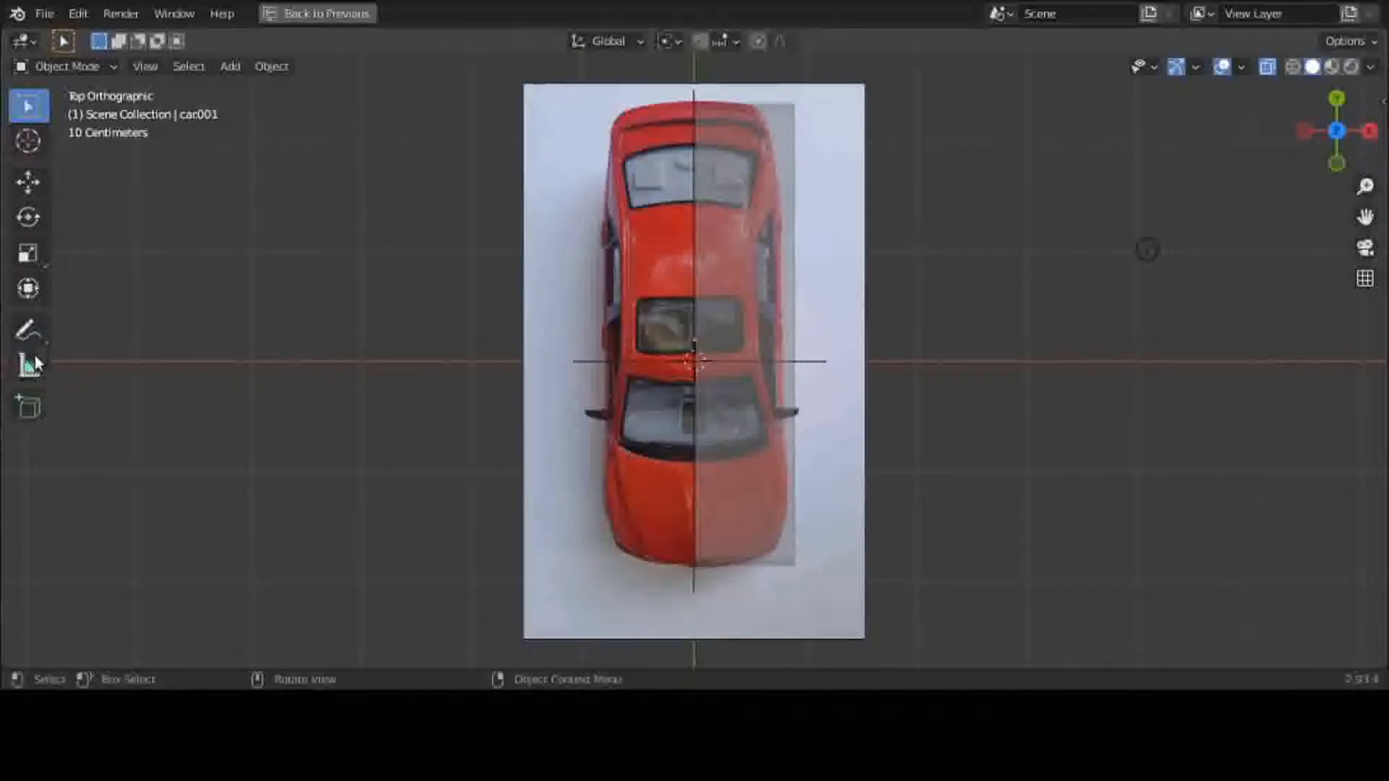
left_click(28, 330)
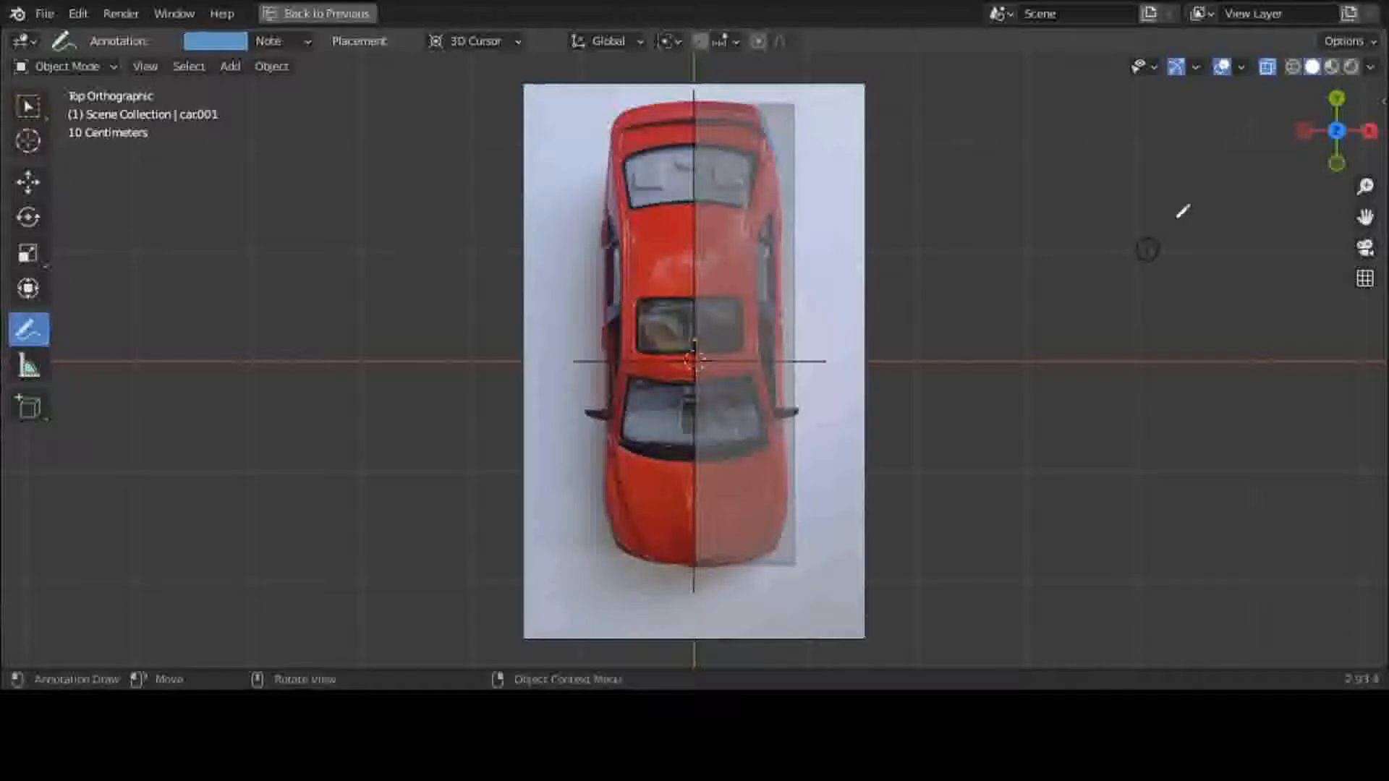
right_click(1177, 218)
left_click(17, 107)
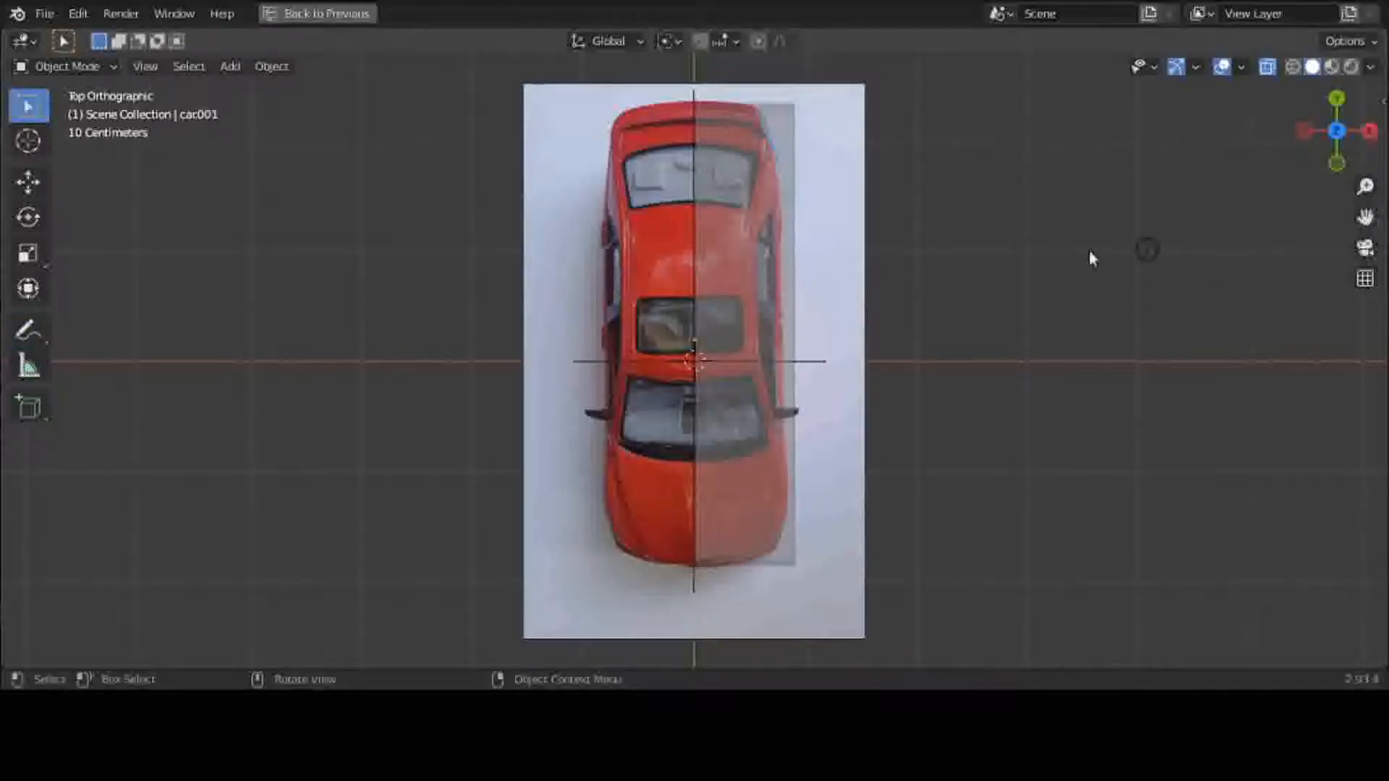
Trace the rear part of the car's side outline on the +X half with the Annotate tool in top view
scroll(1088, 241, "up", 3)
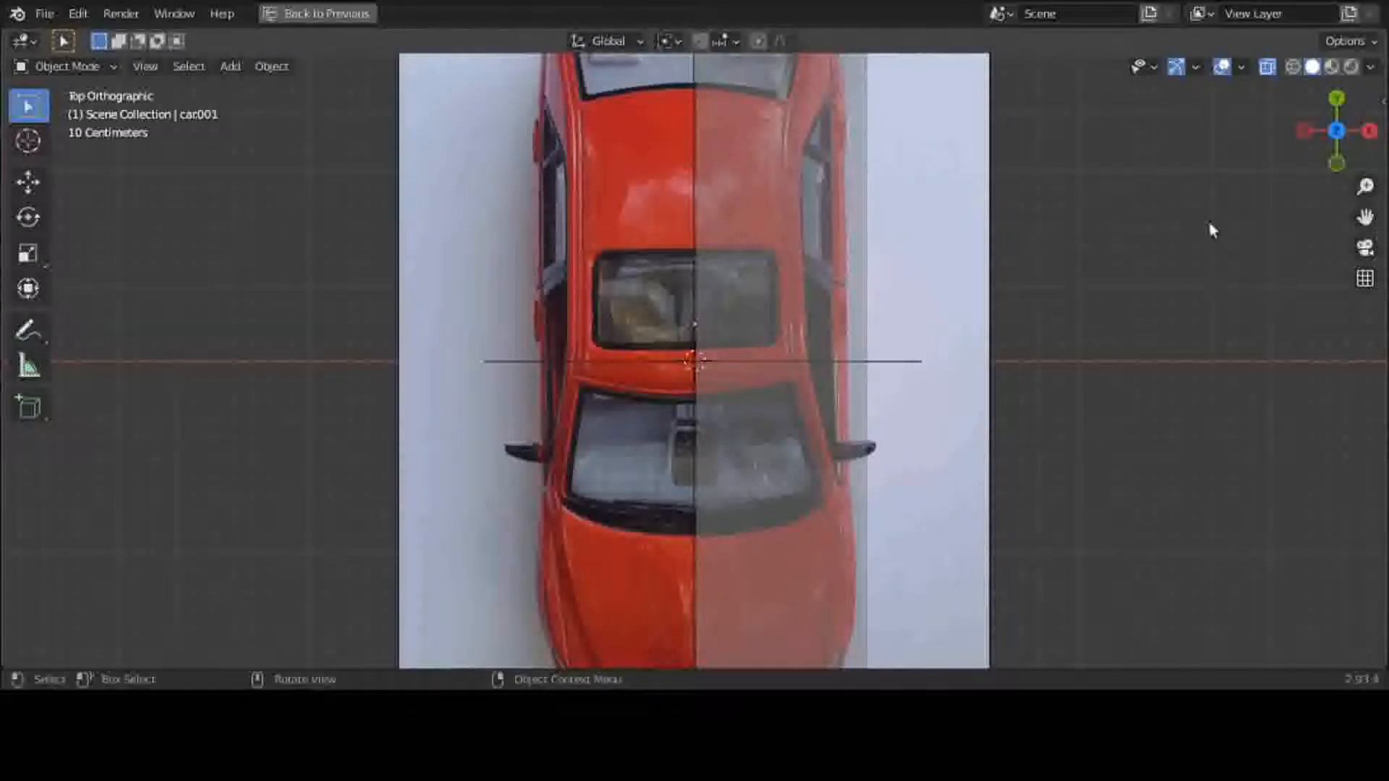
middle_click_drag(1209, 226, 1203, 281)
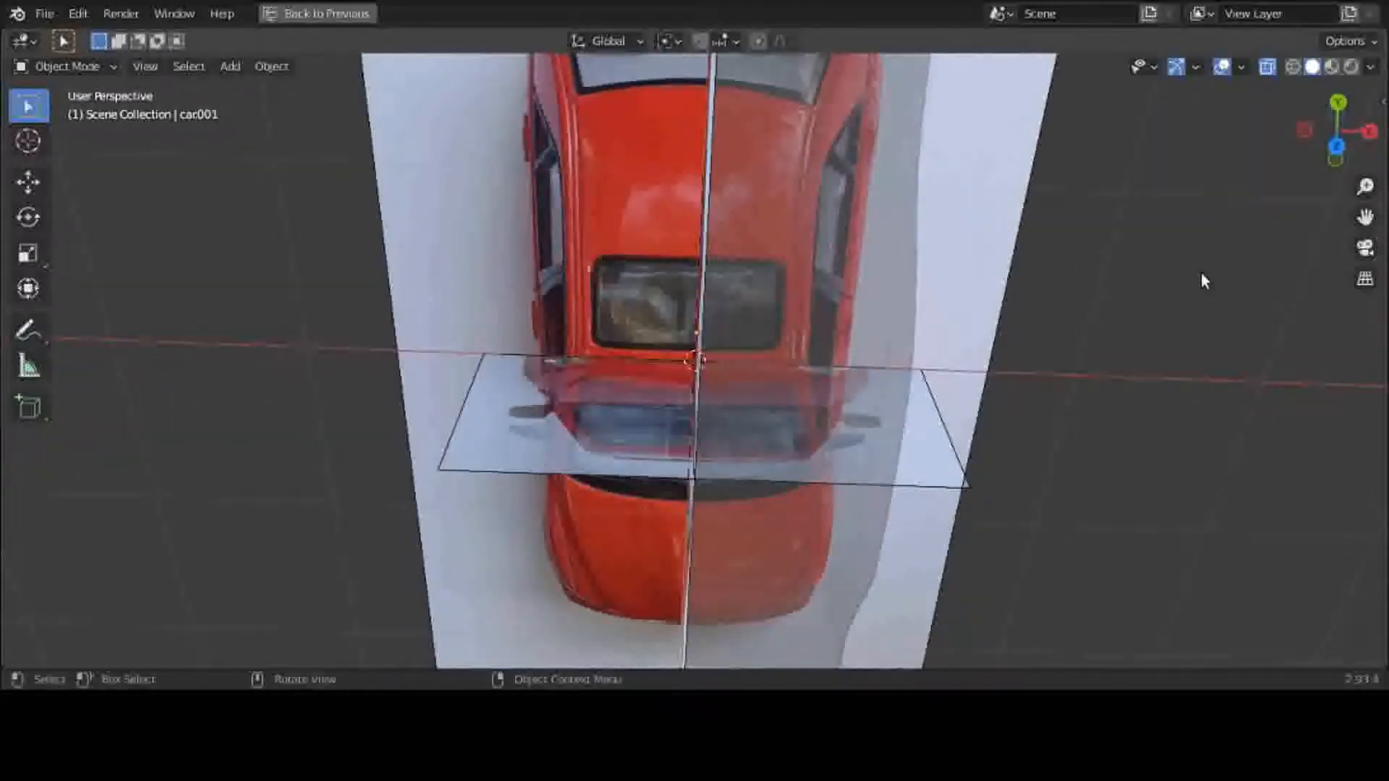
key("grave")
left_click(1182, 174)
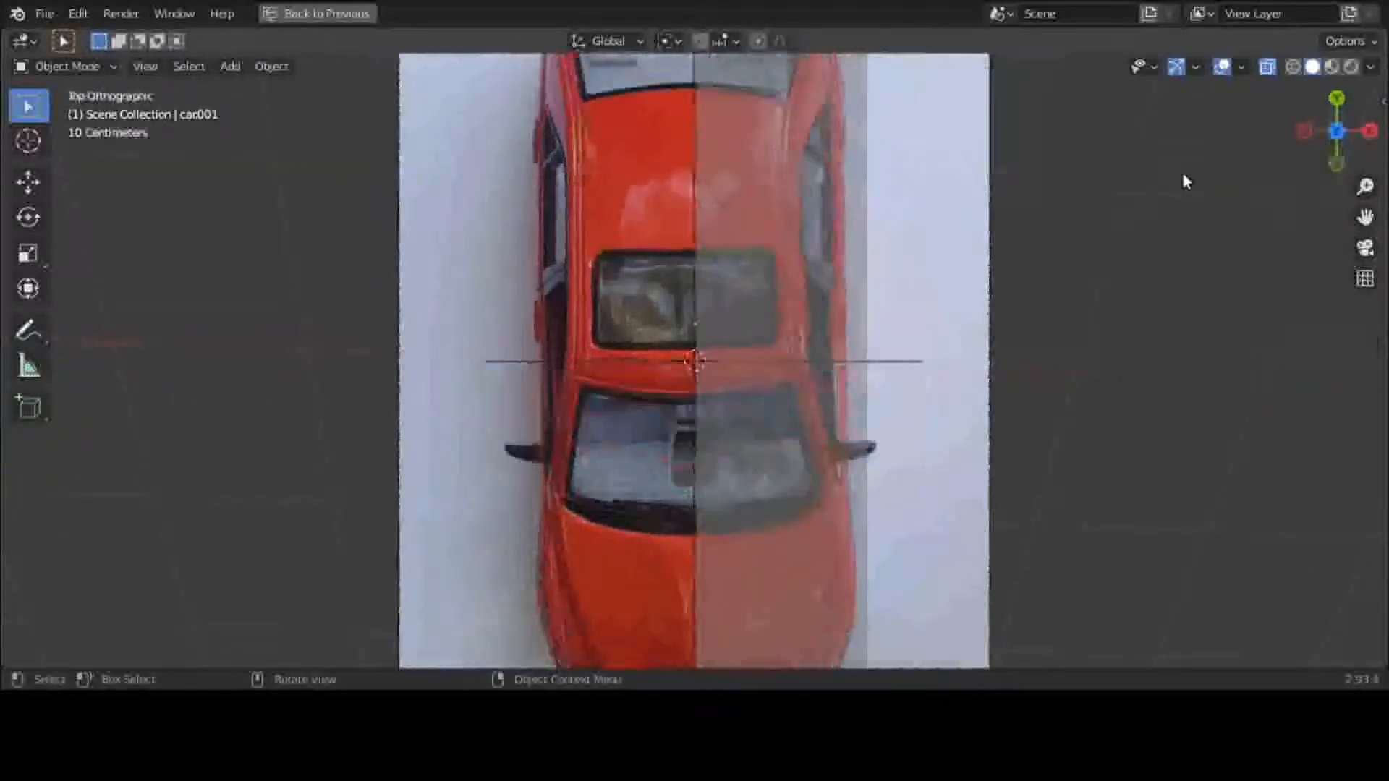
left_click_drag(1365, 217, 1301, 441)
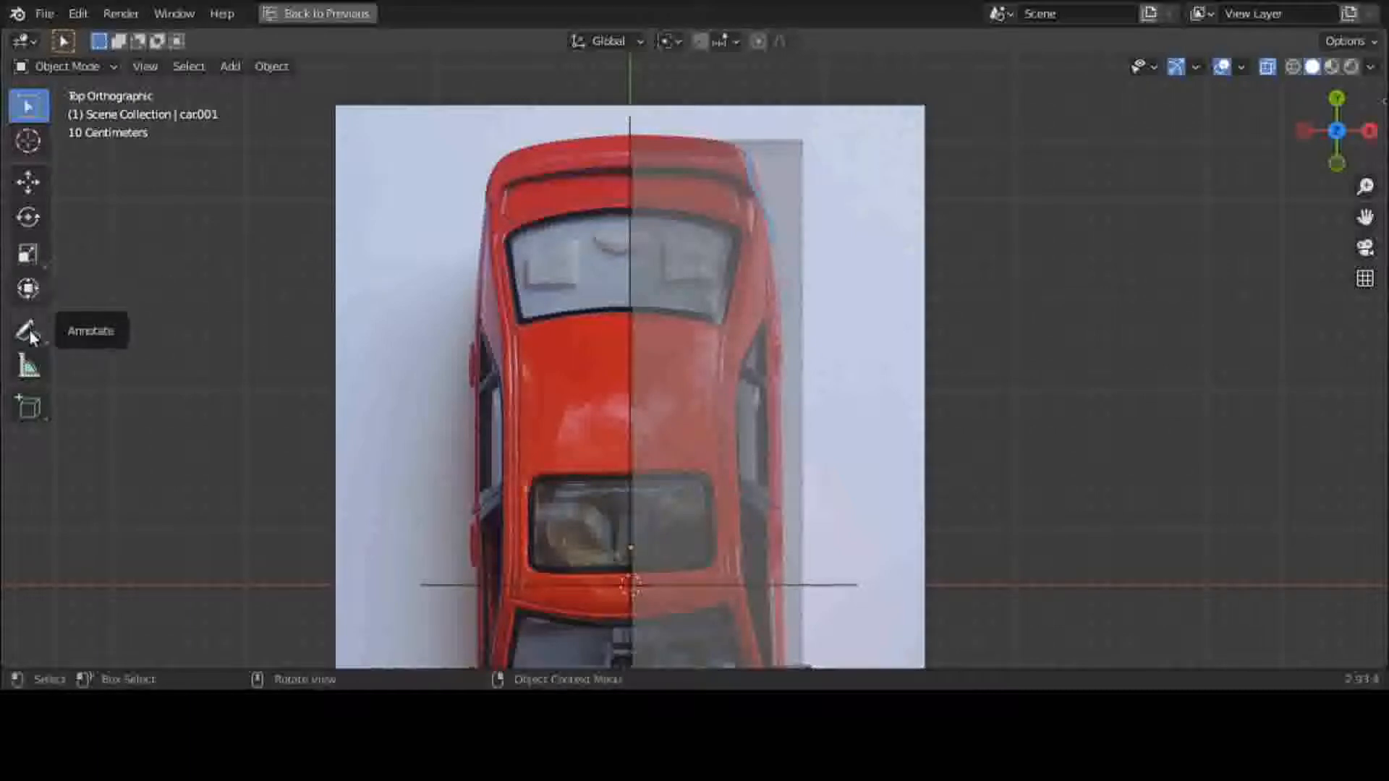
left_click(29, 332)
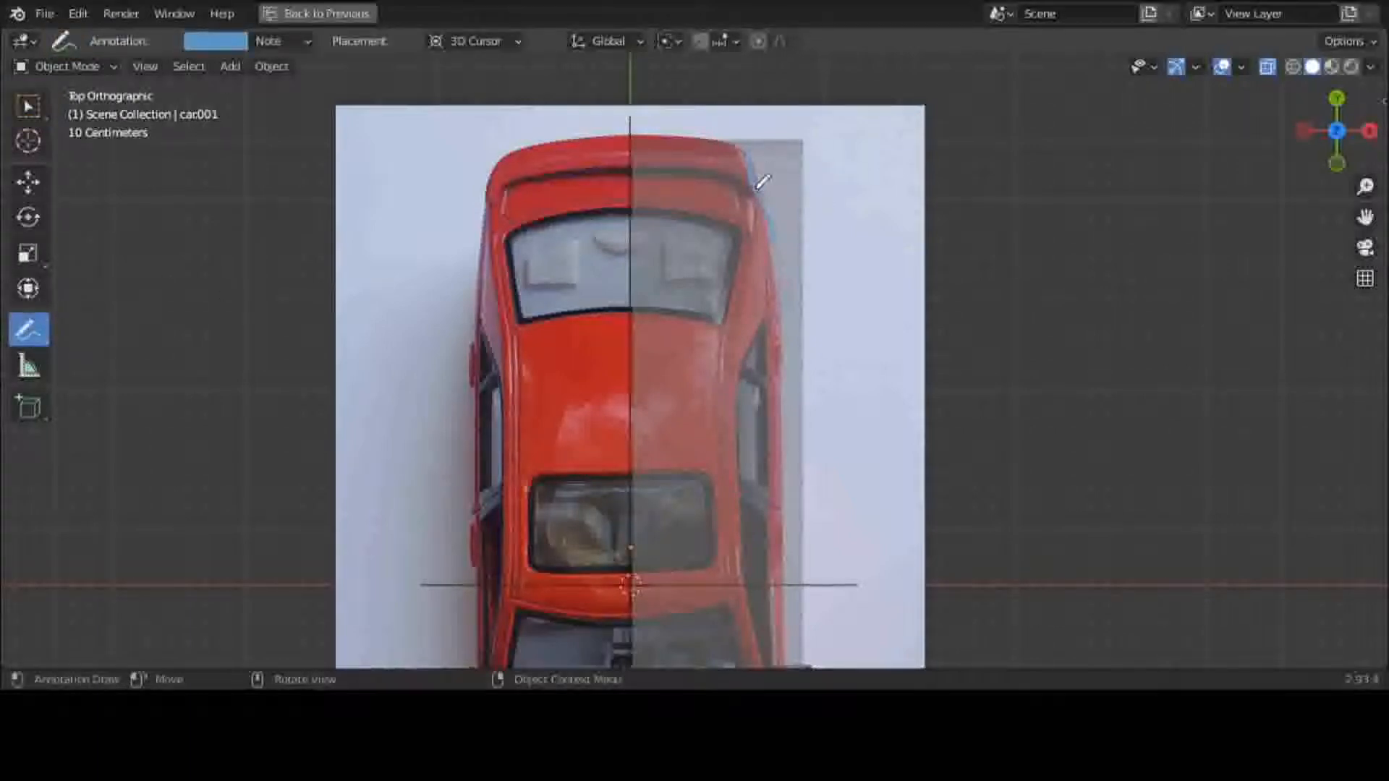
left_click_drag(777, 226, 778, 256)
Change the annotation colour to yellow in the Annotate tool settings
key("ctrl+space")
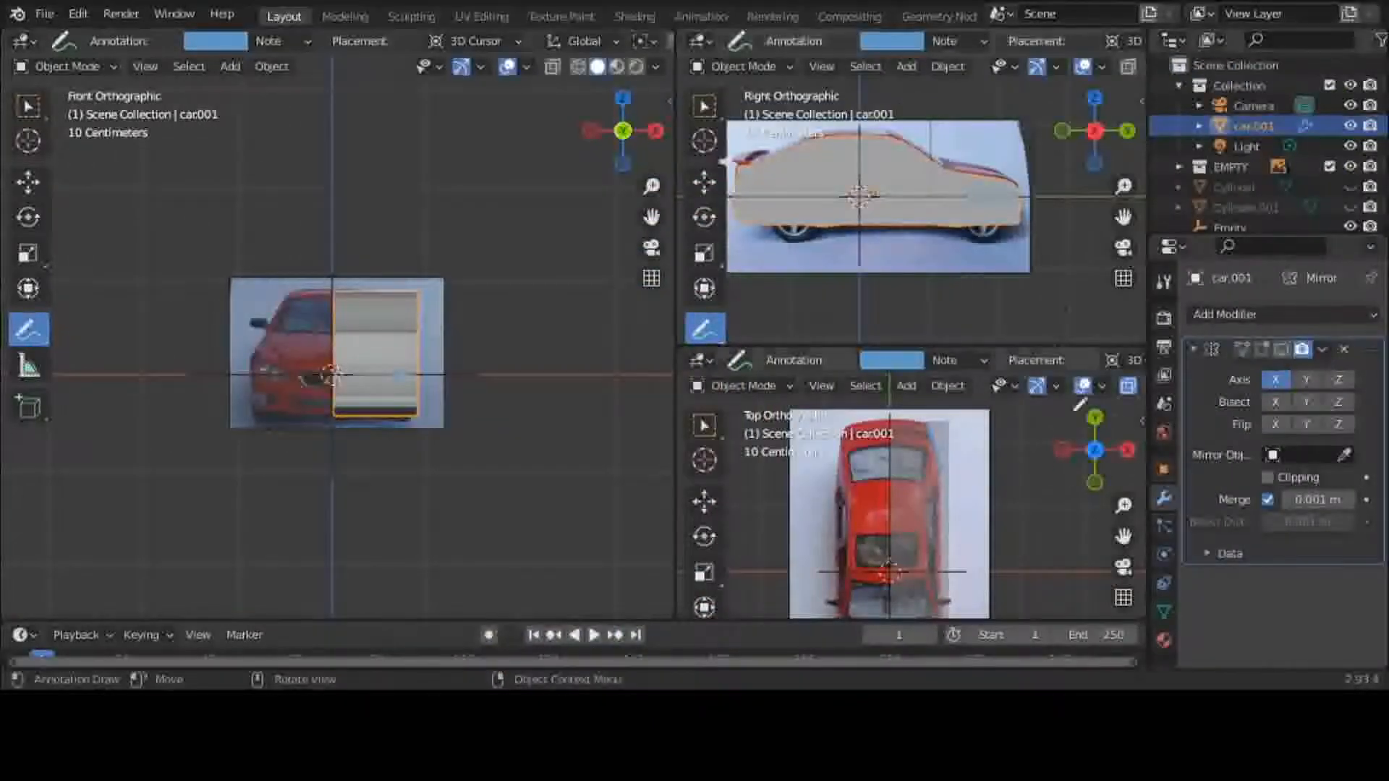
key("n")
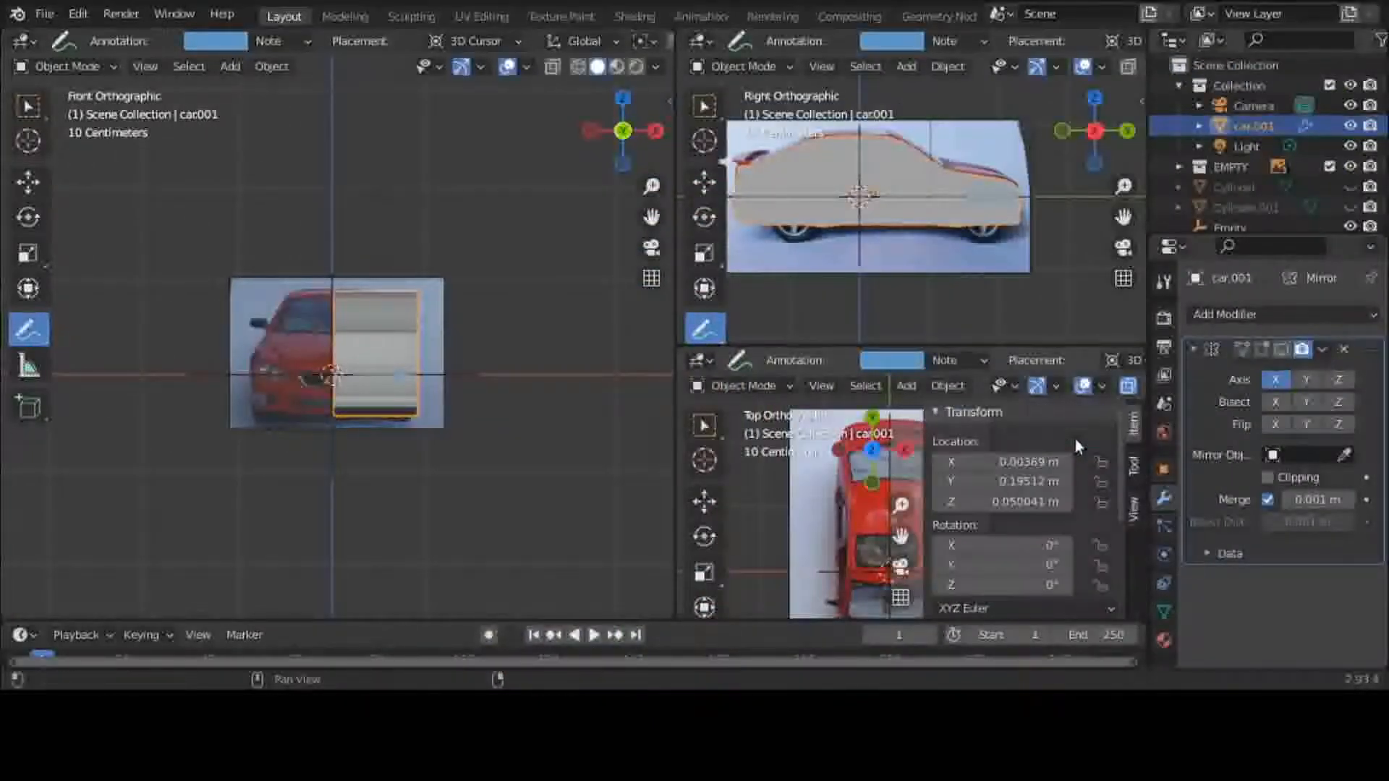
left_click(1134, 465)
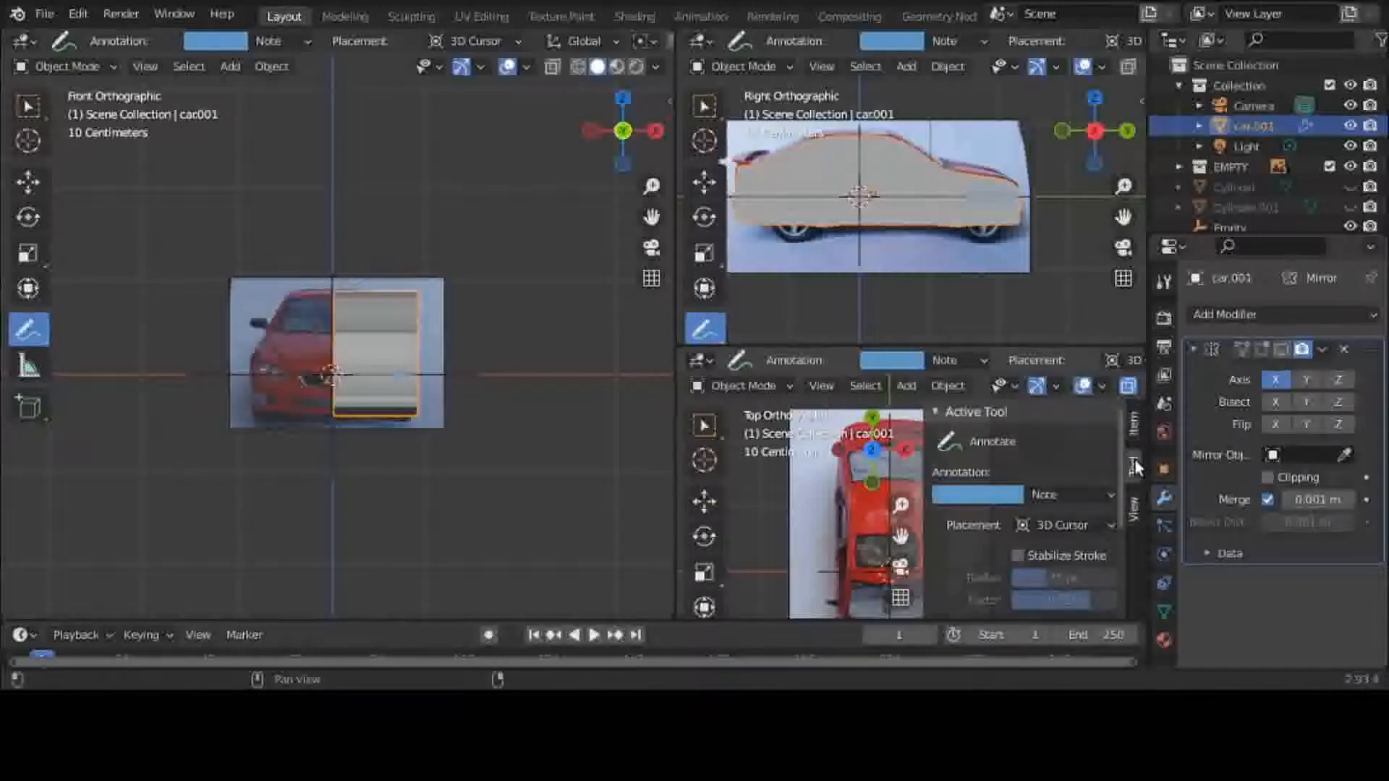
left_click(1003, 501)
left_click(1033, 352)
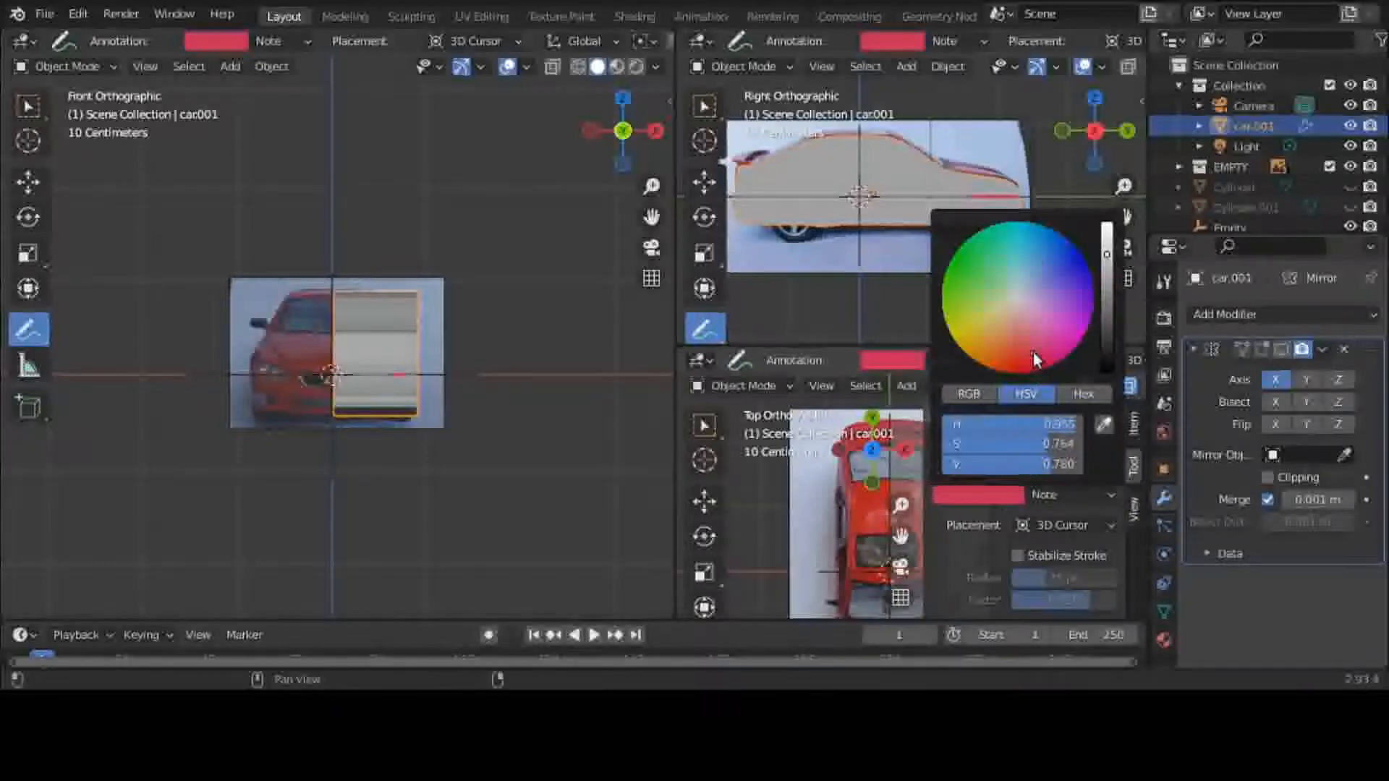
left_click(983, 495)
left_click(970, 336)
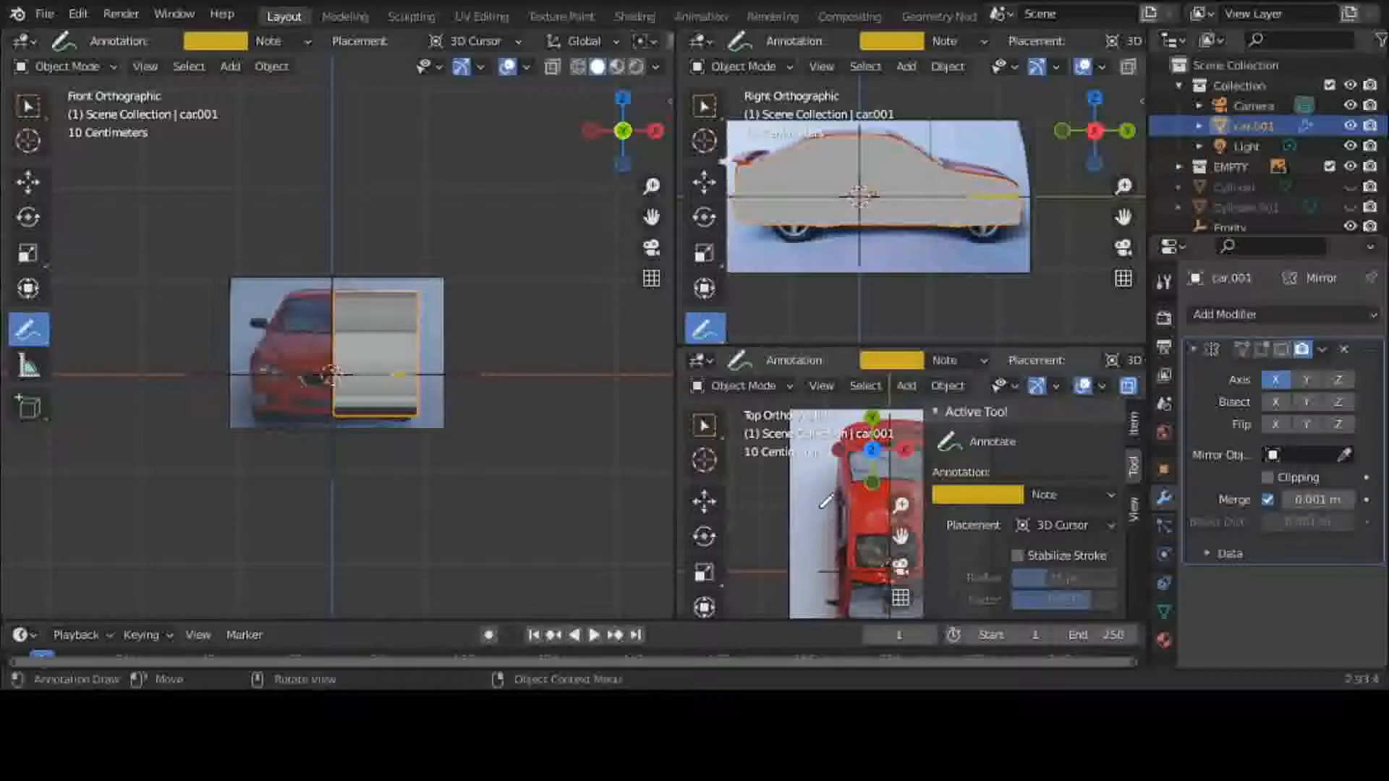
key("n")
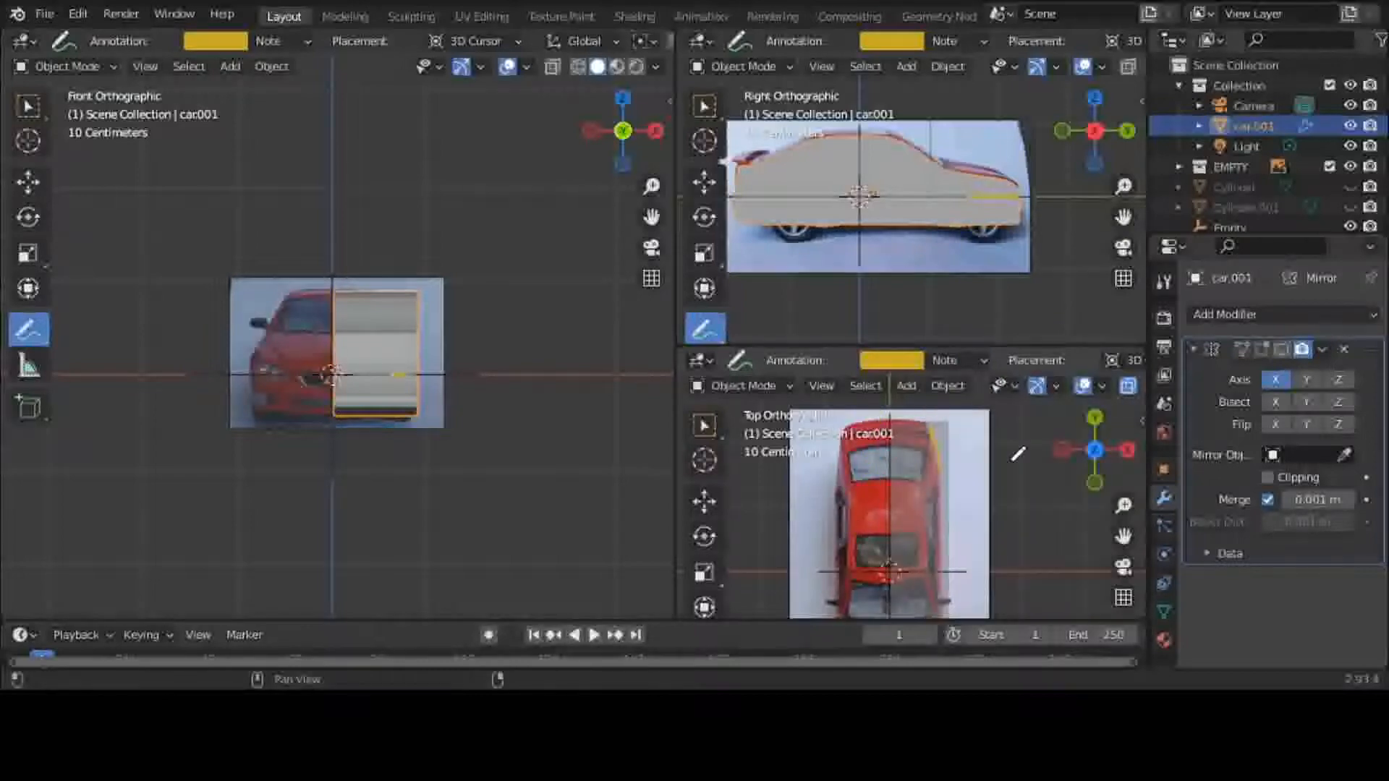
Continue the annotation in the maximized top view, along the car's side edge to the rear door window
key("ctrl+space")
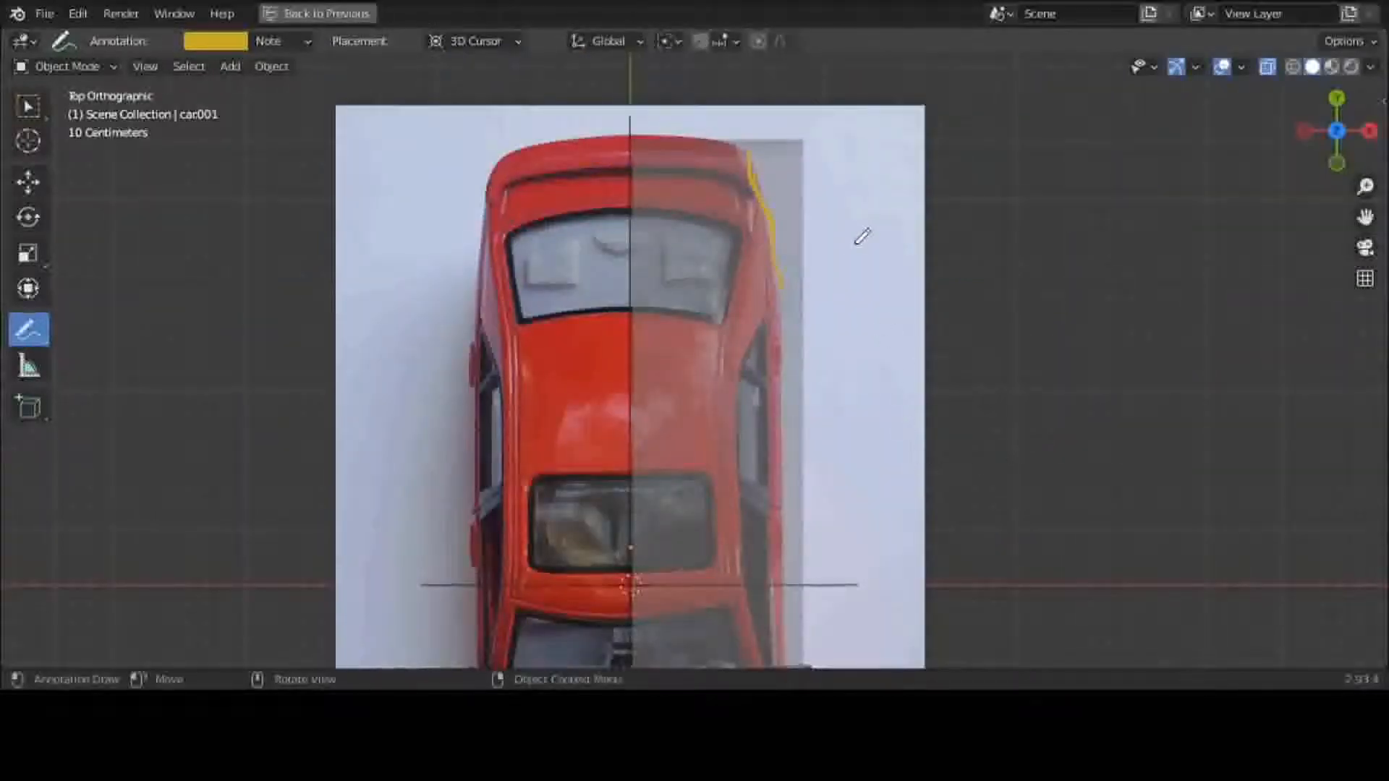
left_click_drag(782, 290, 786, 397)
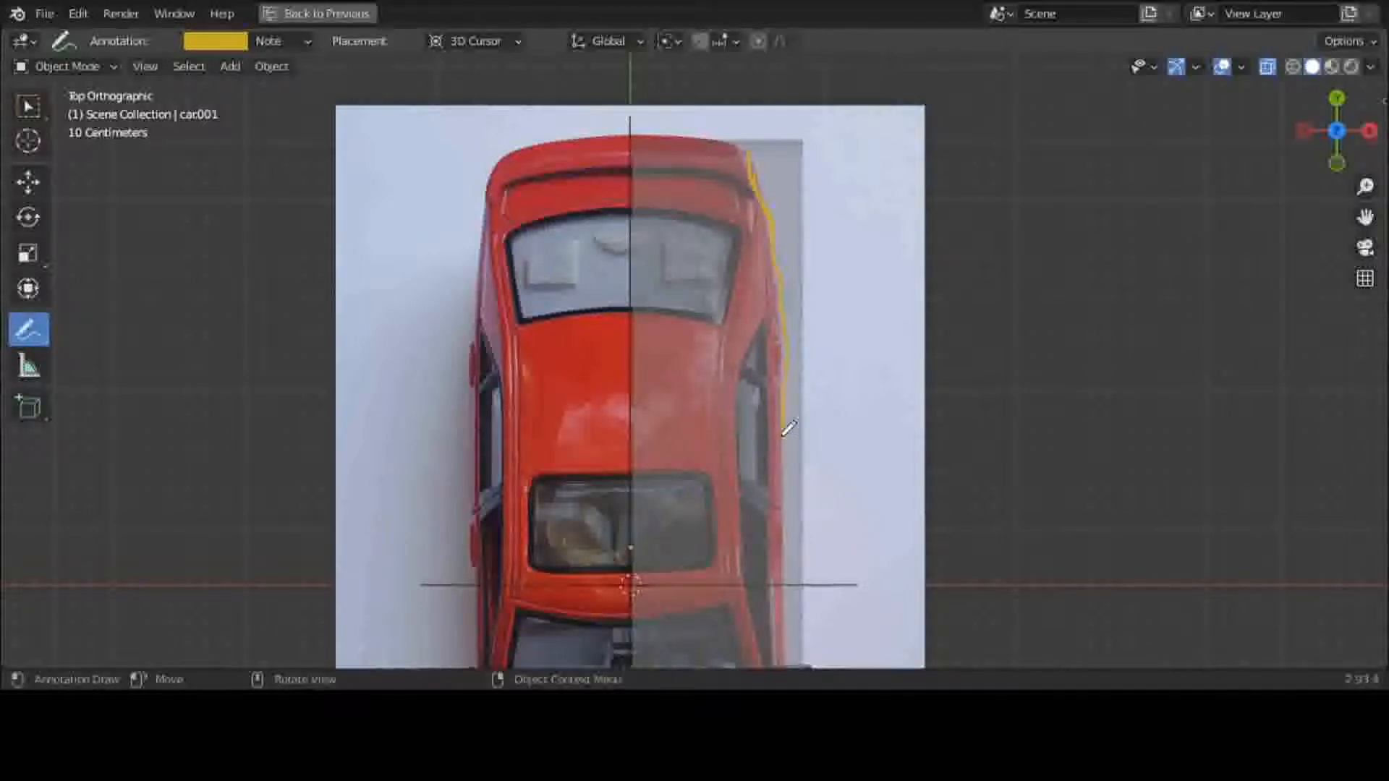
Reset the annotation colour to its default black in the Annotate tool settings
key("n")
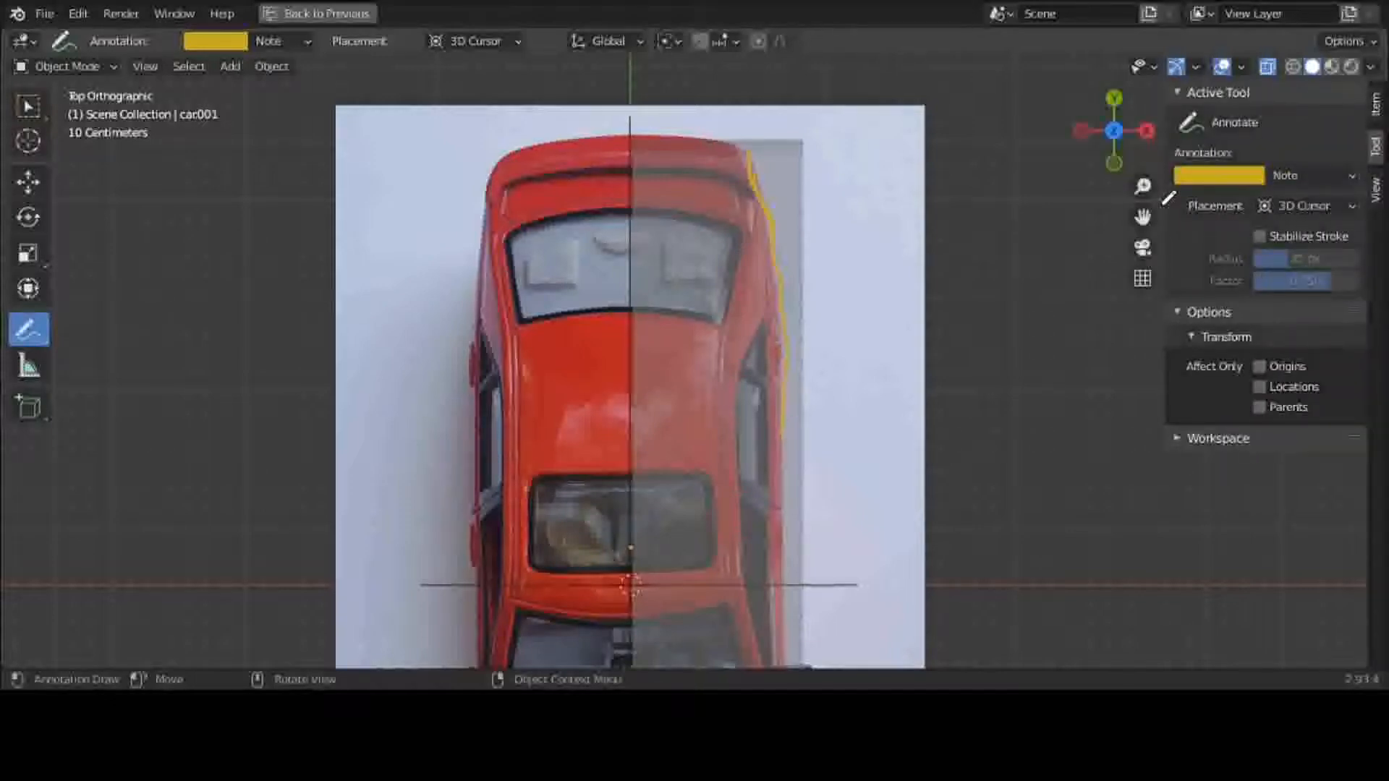
left_click(32, 108)
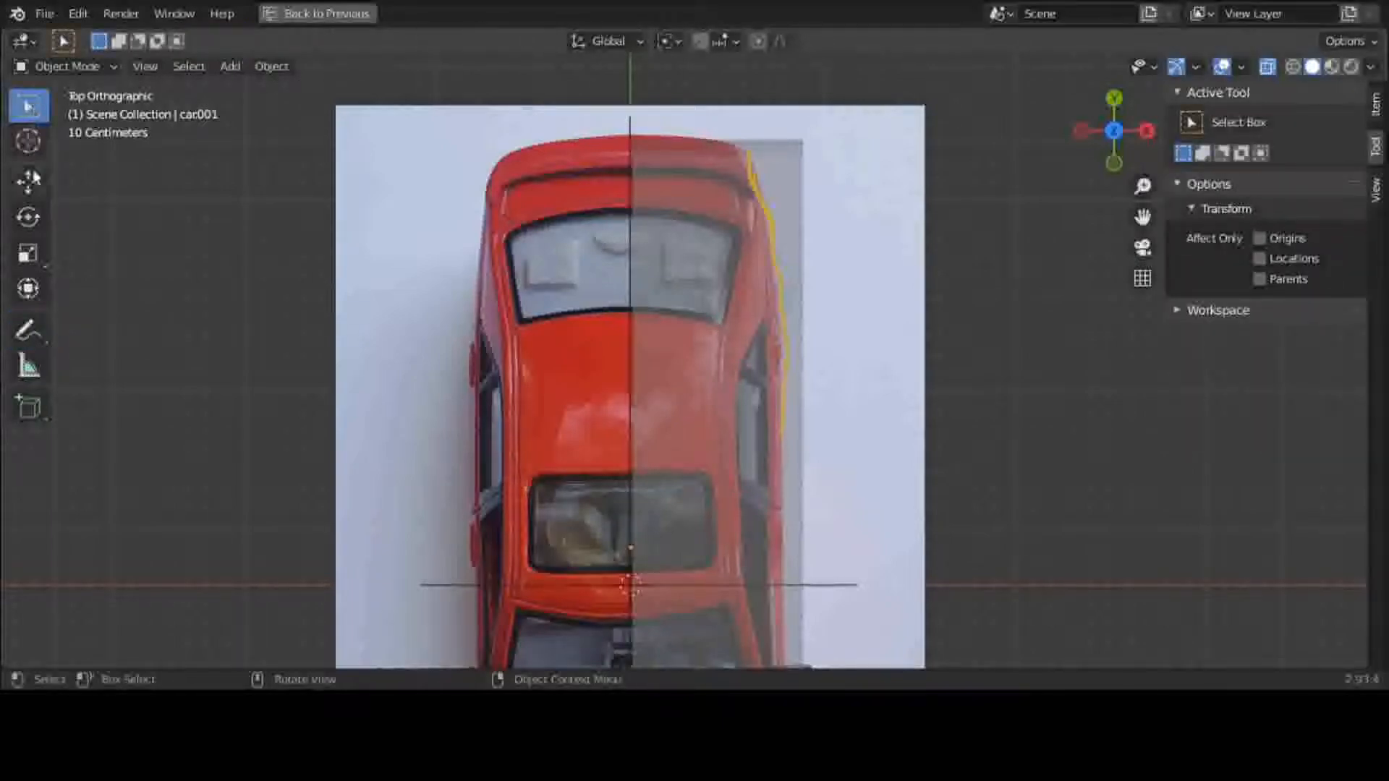
left_click(28, 330)
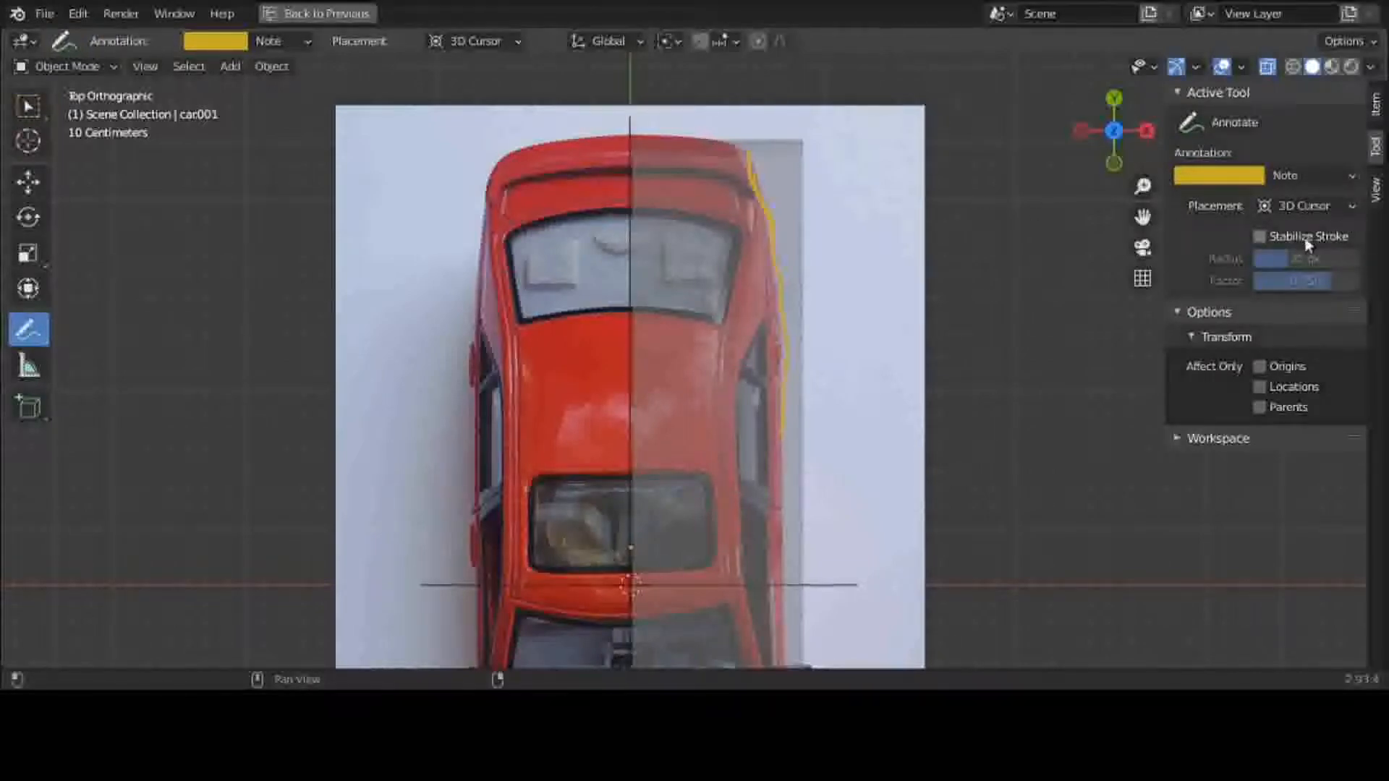
right_click(1223, 179)
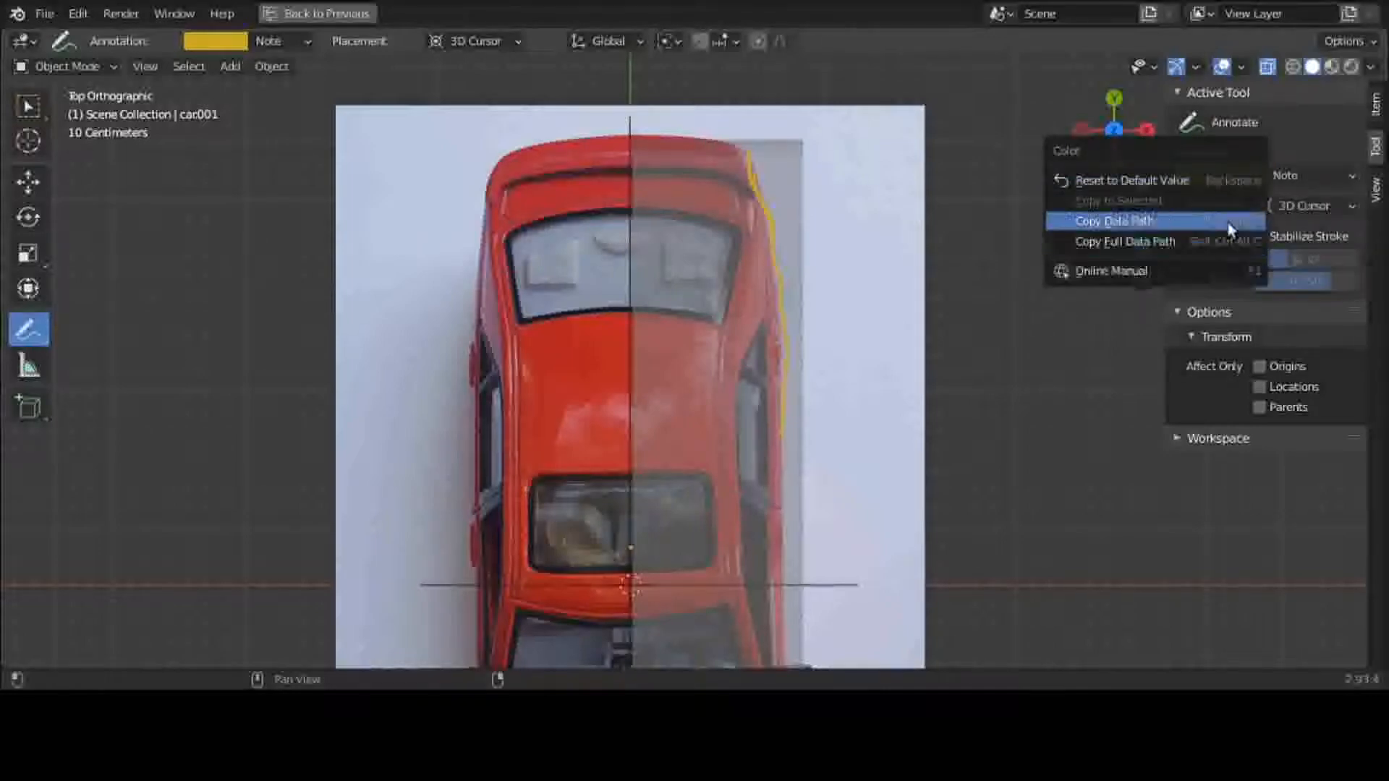
left_click(1221, 189)
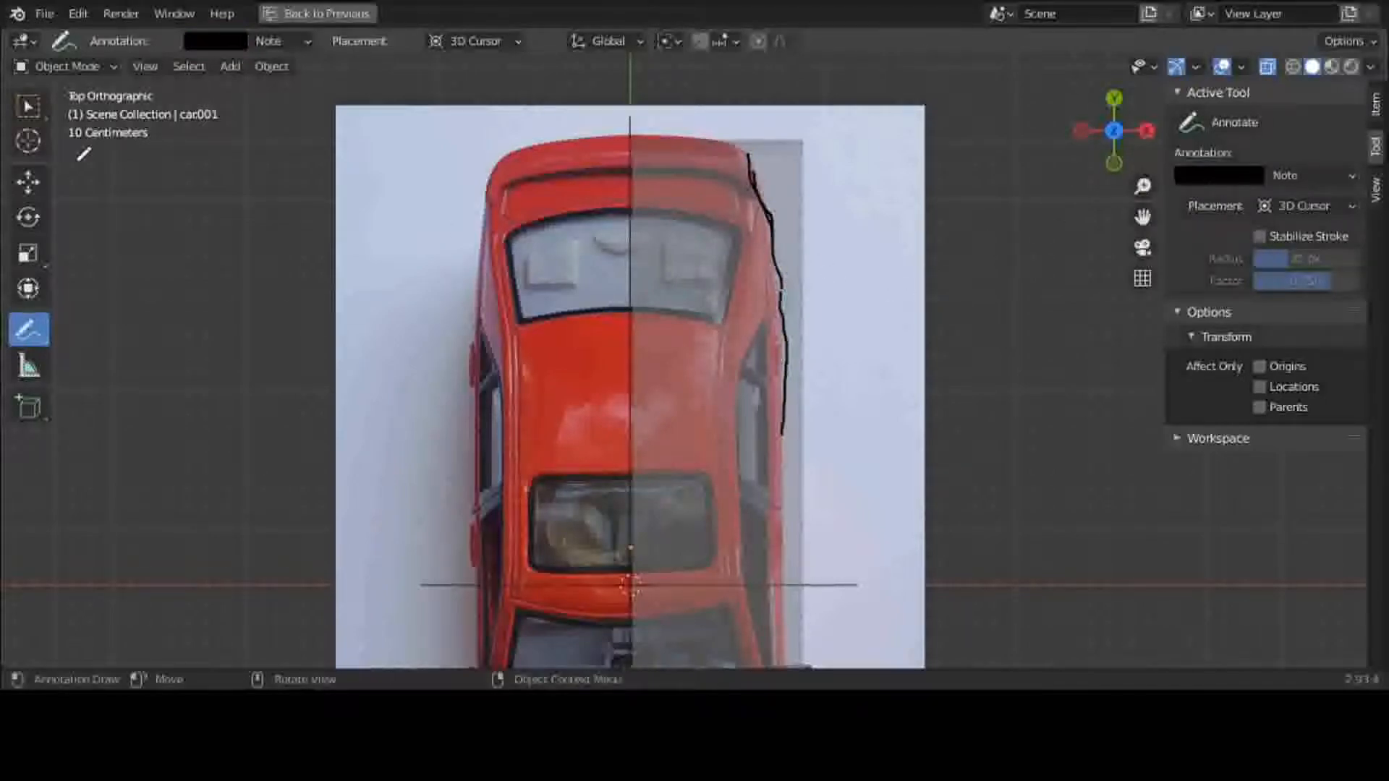
Remove the Note annotation layer together with the outline traced along the car's side
left_click(30, 108)
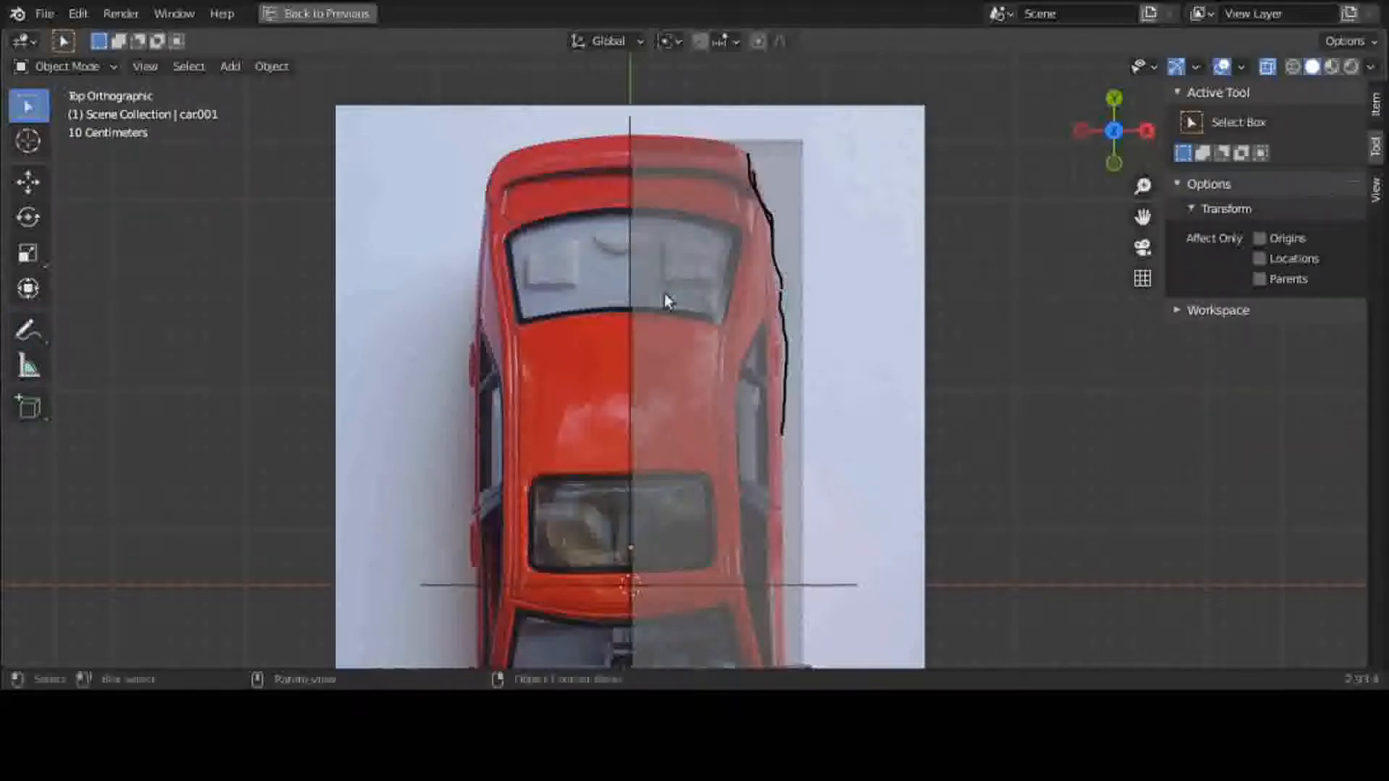
left_click(771, 248)
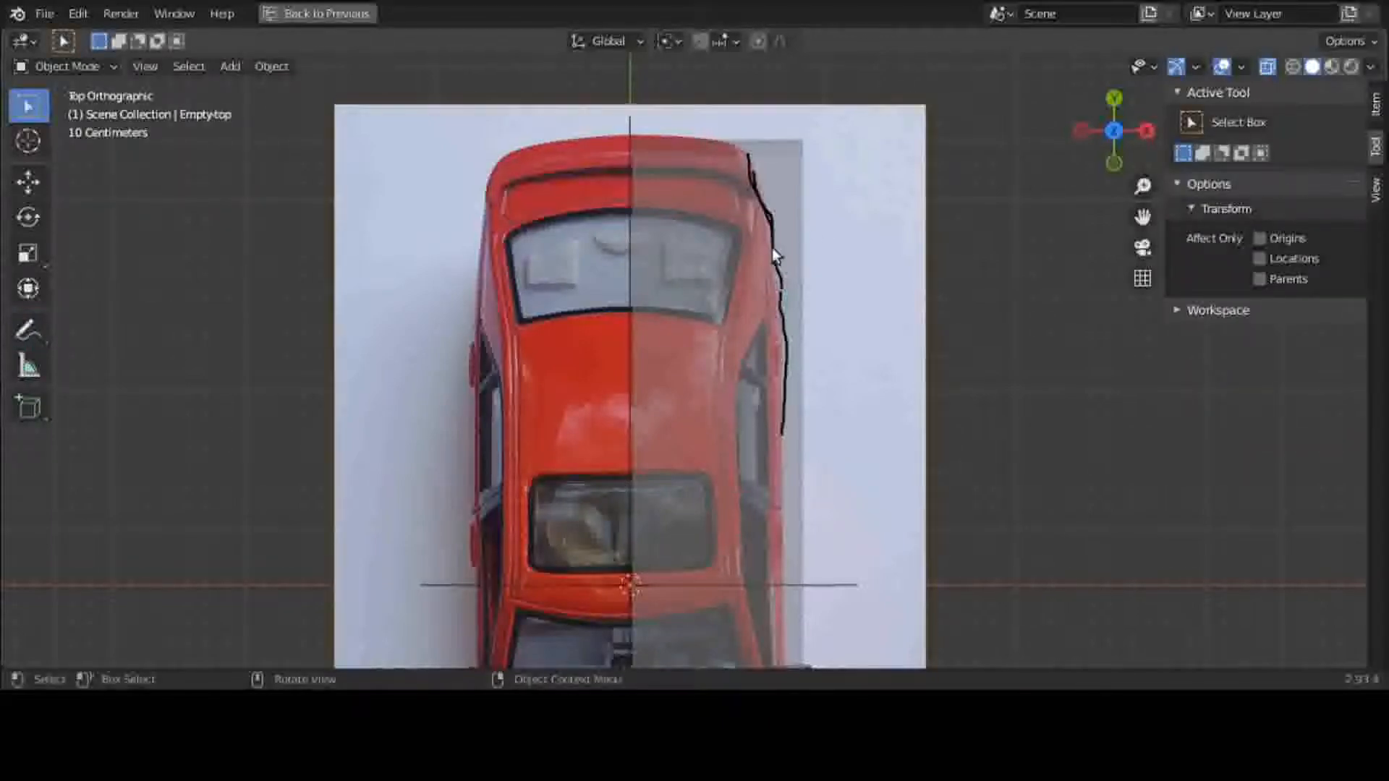
left_click(771, 248)
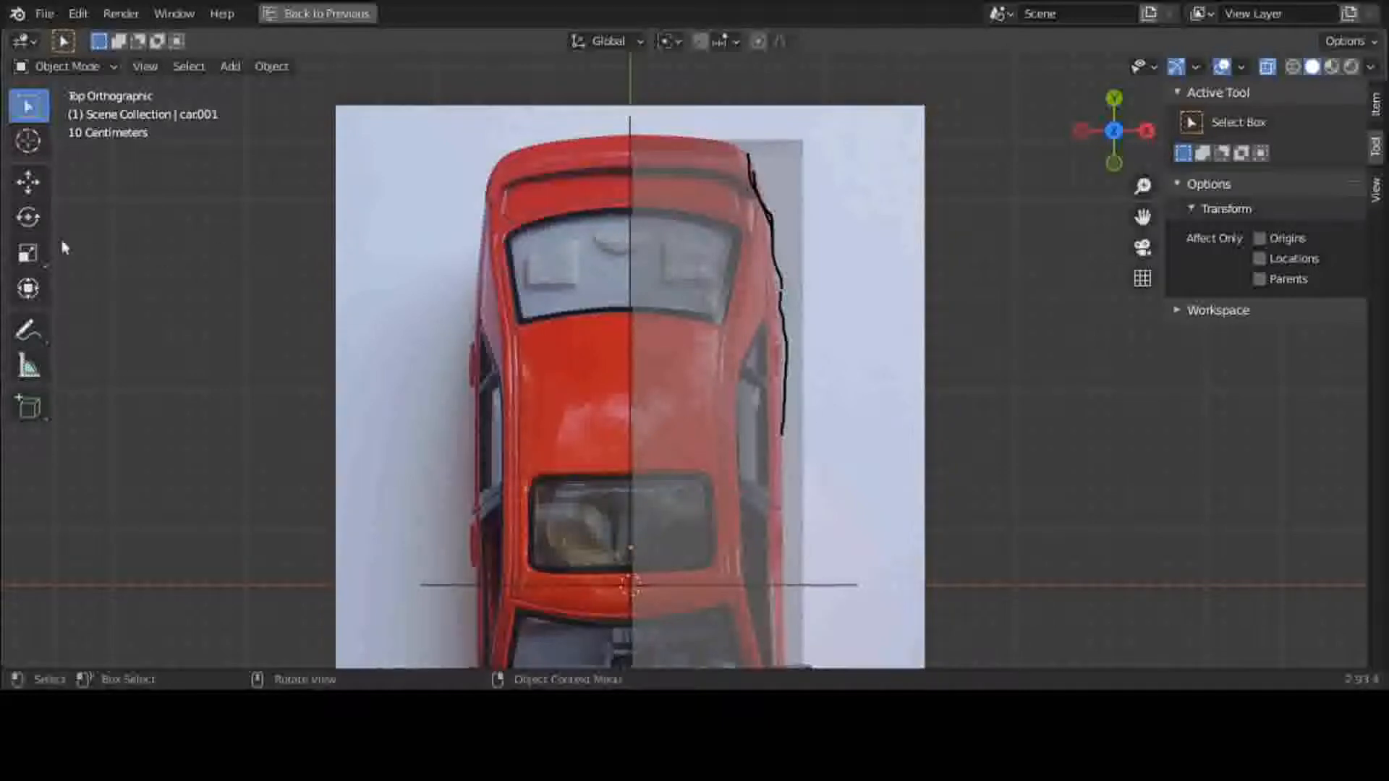
left_click(33, 332)
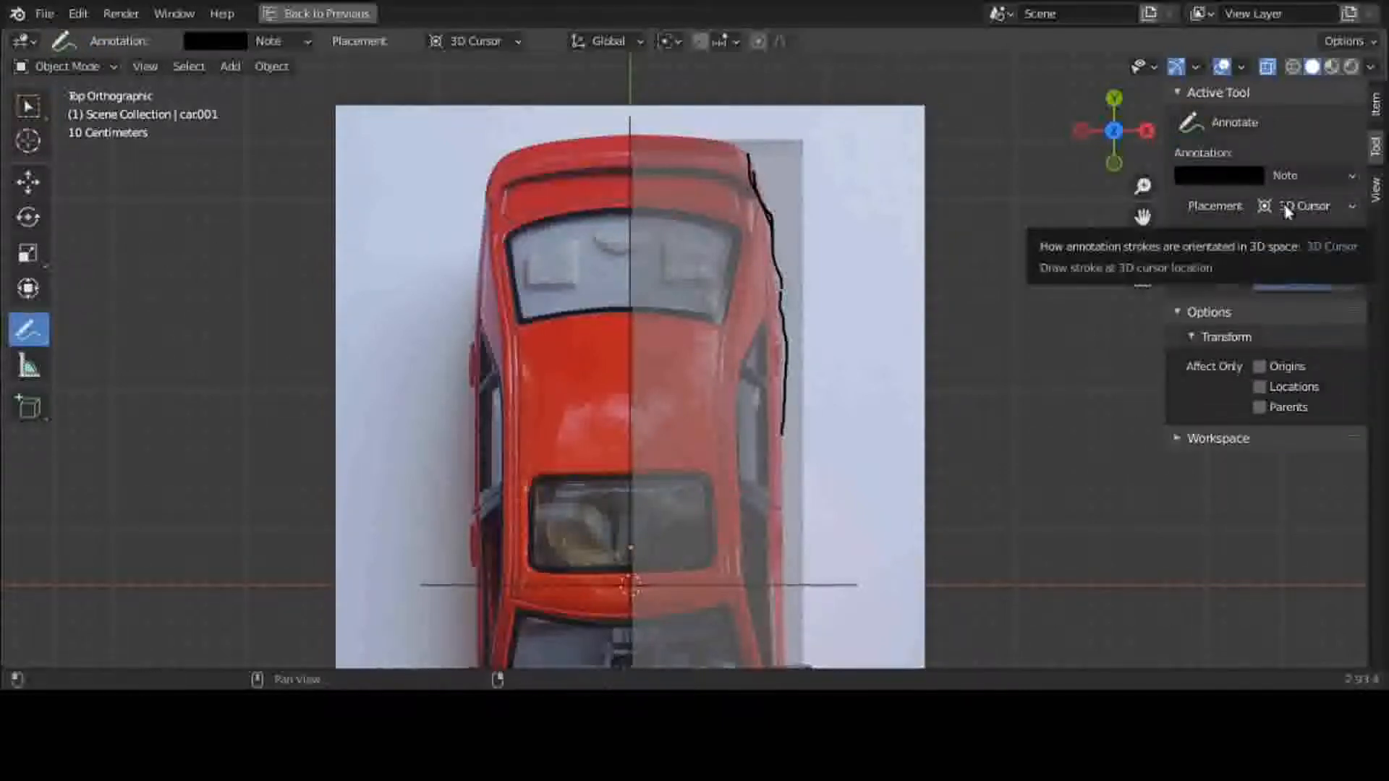
left_click(1345, 178)
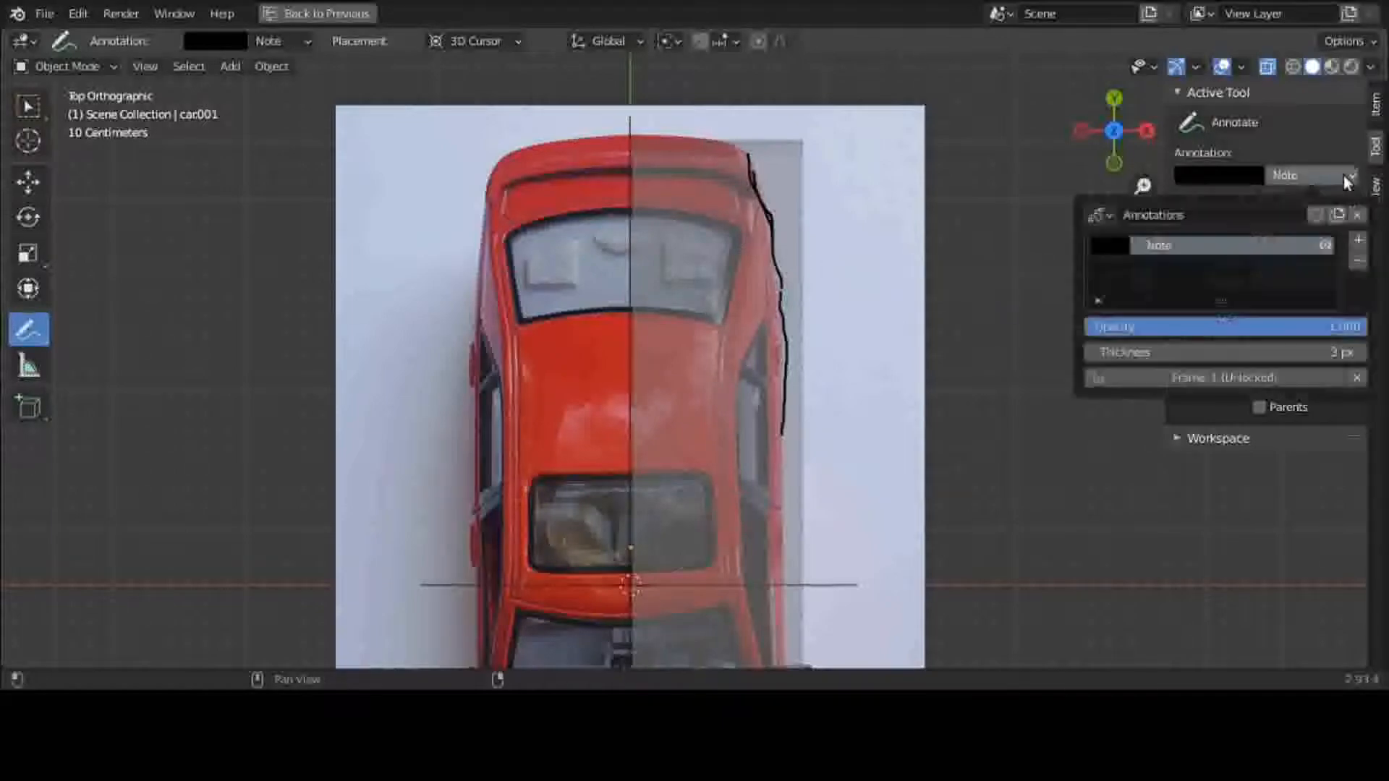
left_click(1358, 260)
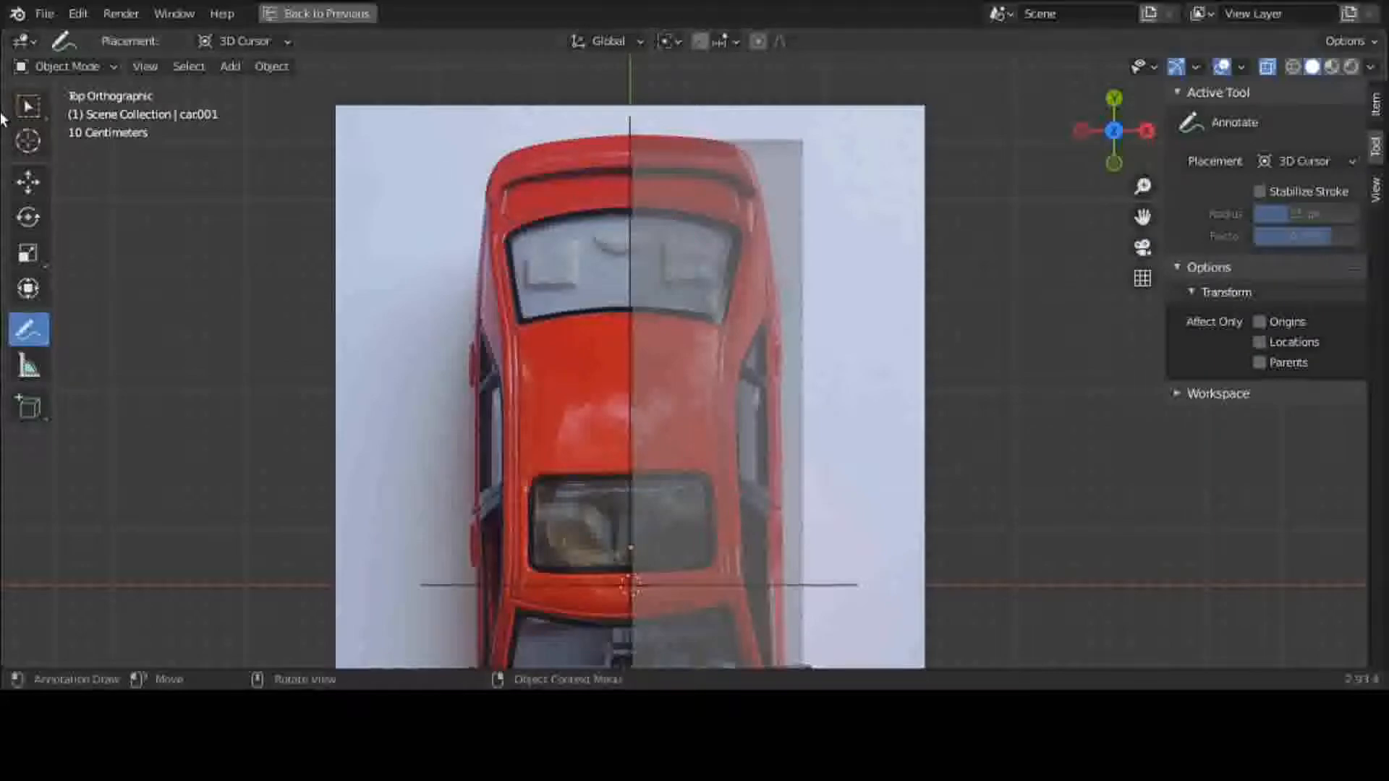
Switch car001 to Edit Mode, hide the sidebar and deselect the whole mesh
left_click(98, 69)
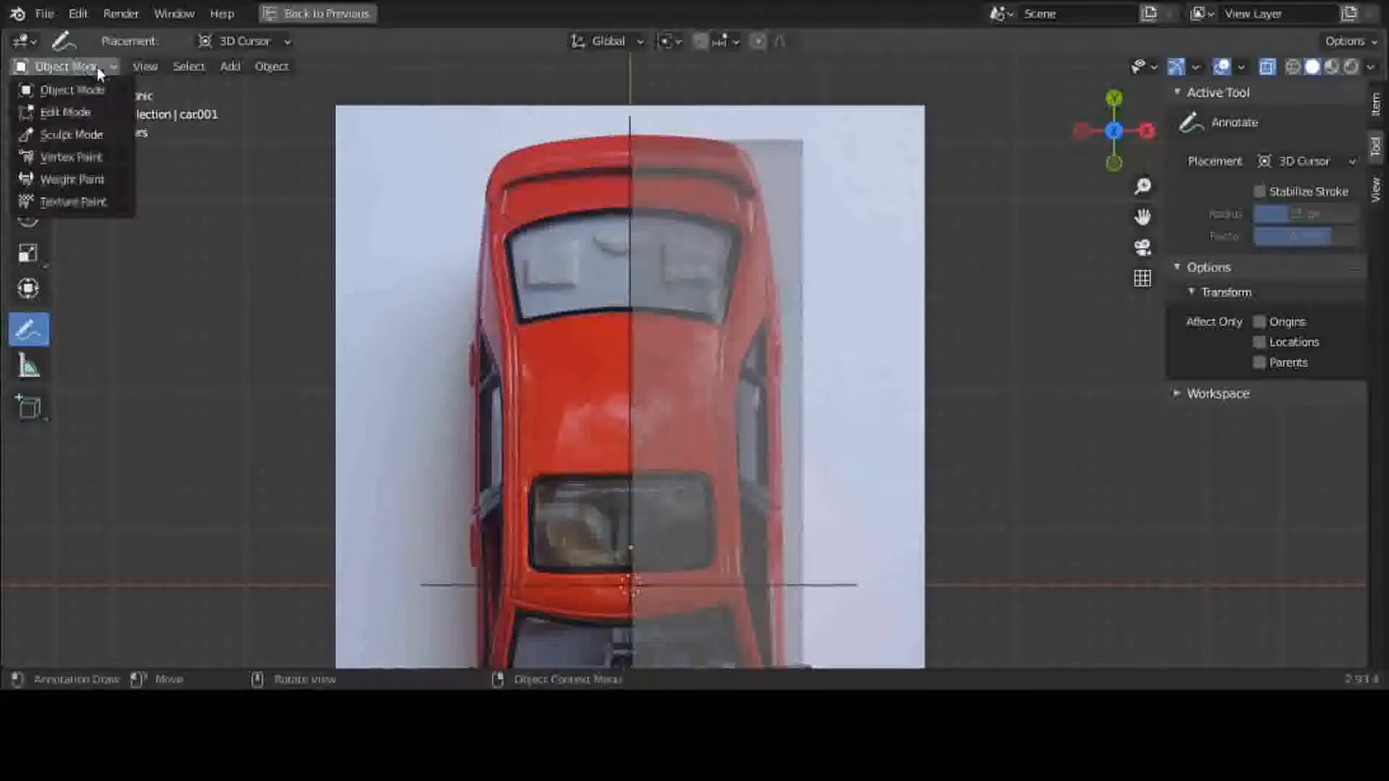
left_click(102, 110)
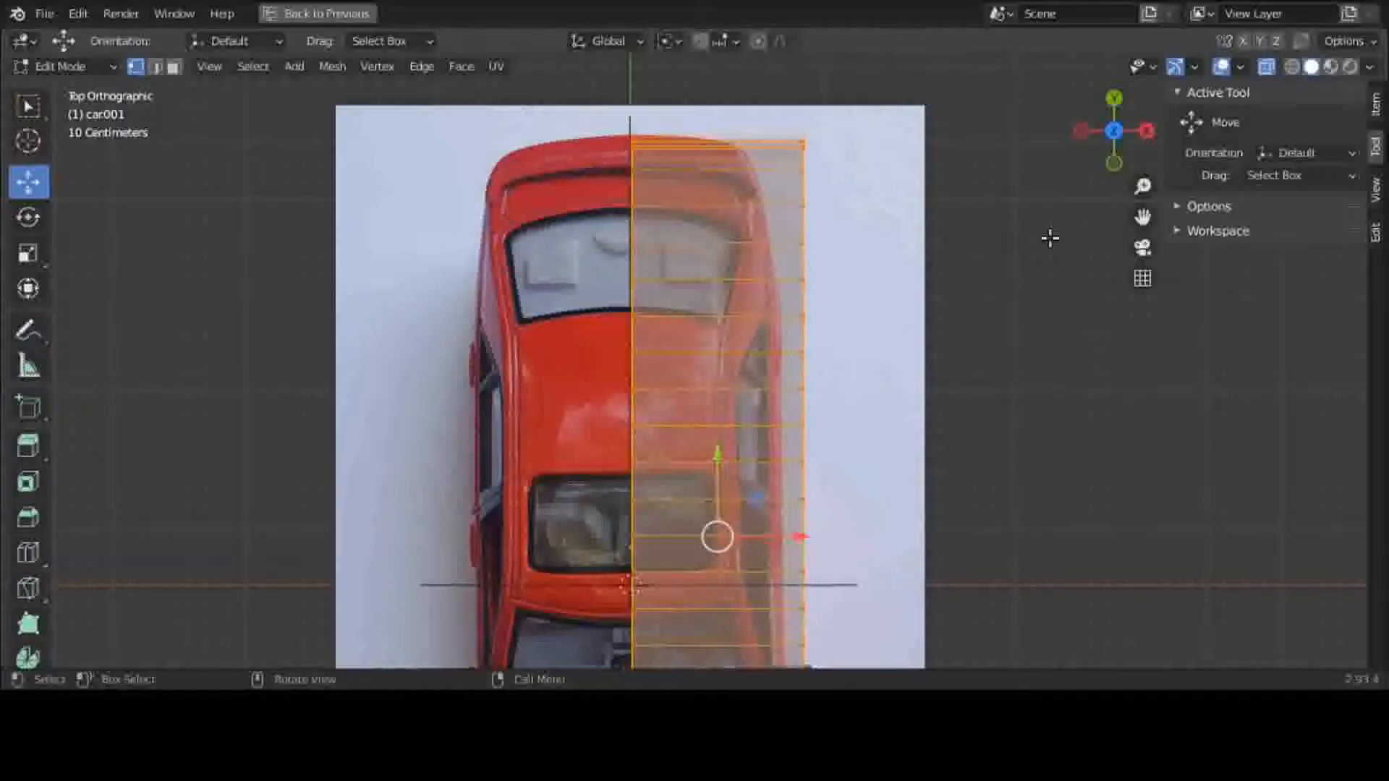
key("n")
key("alt+a")
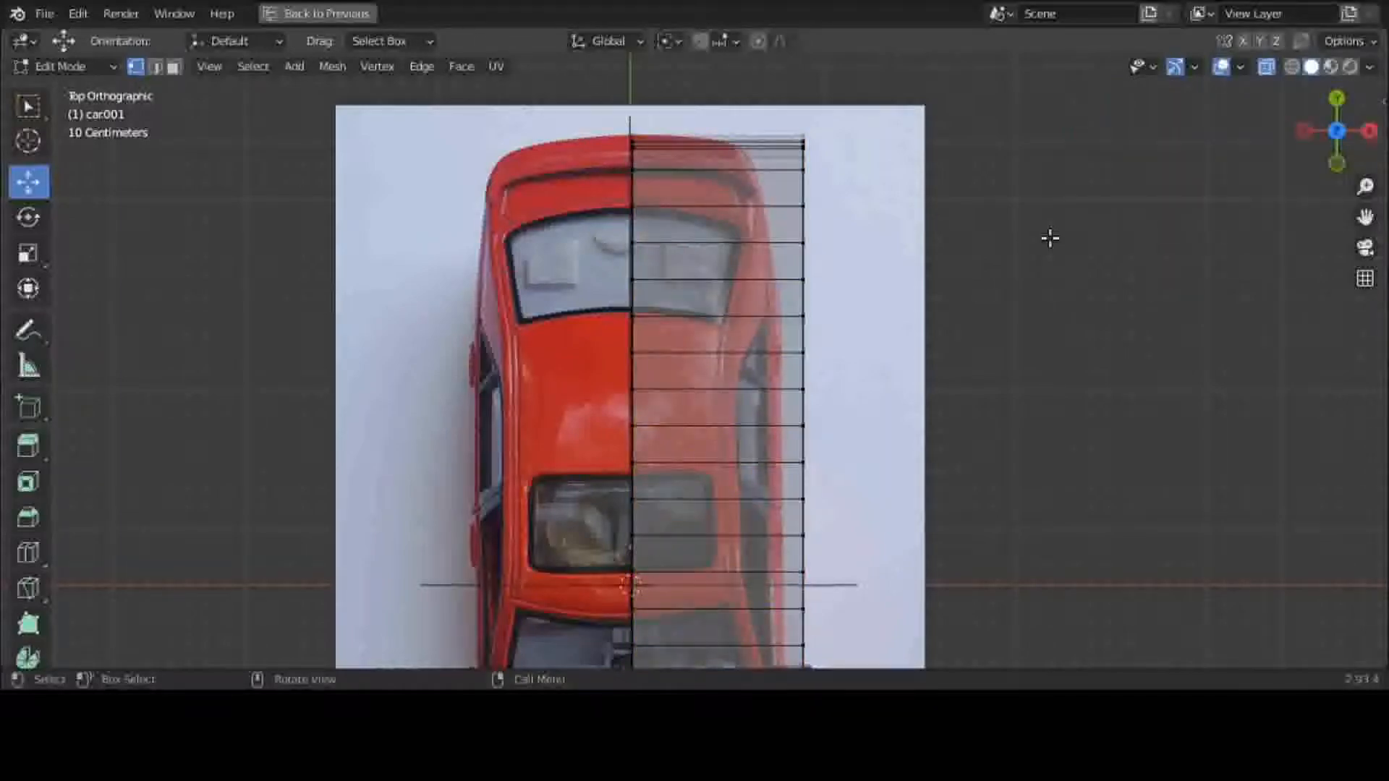
Box-select the rearmost row of vertices and move it about 0.034 m along Y toward the car's rear edge in the reference
scroll(1050, 238, "up", 2)
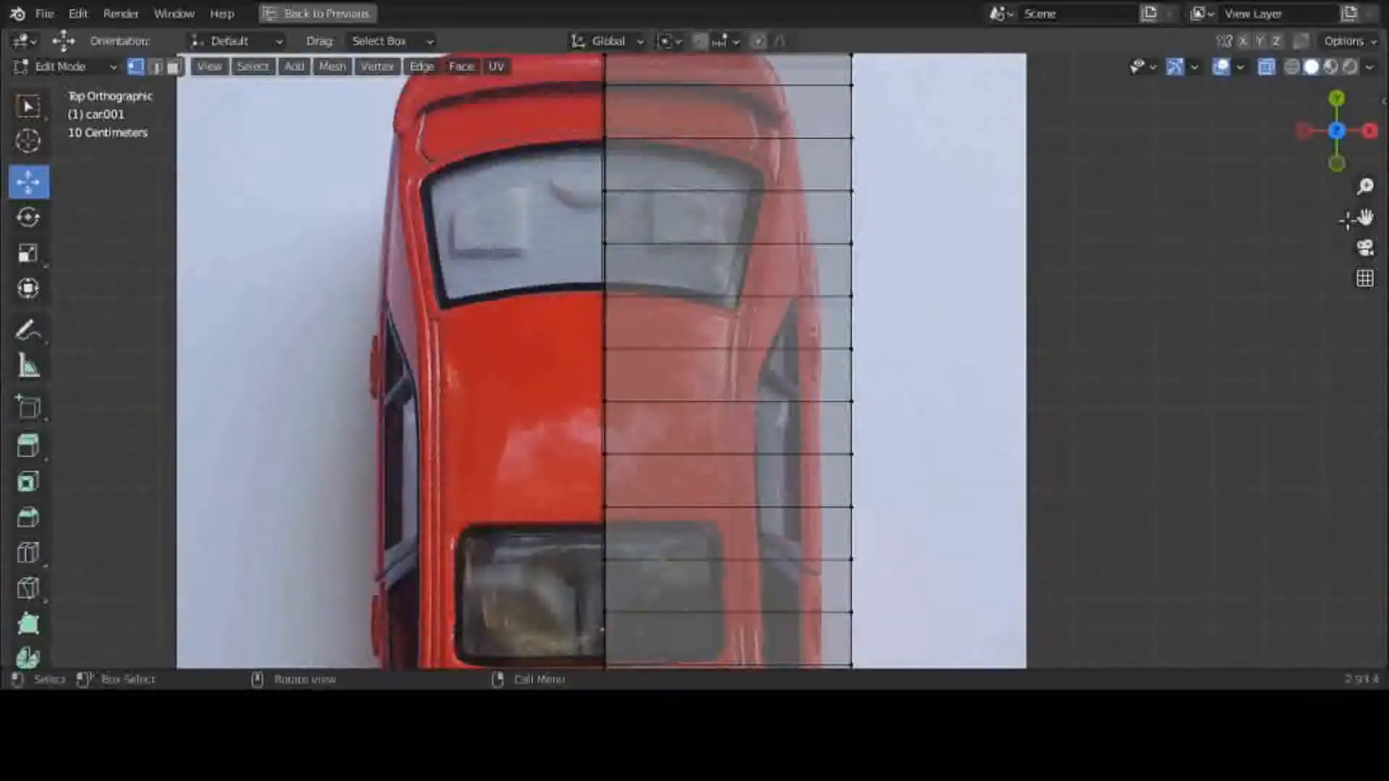
left_click_drag(1363, 217, 1298, 329)
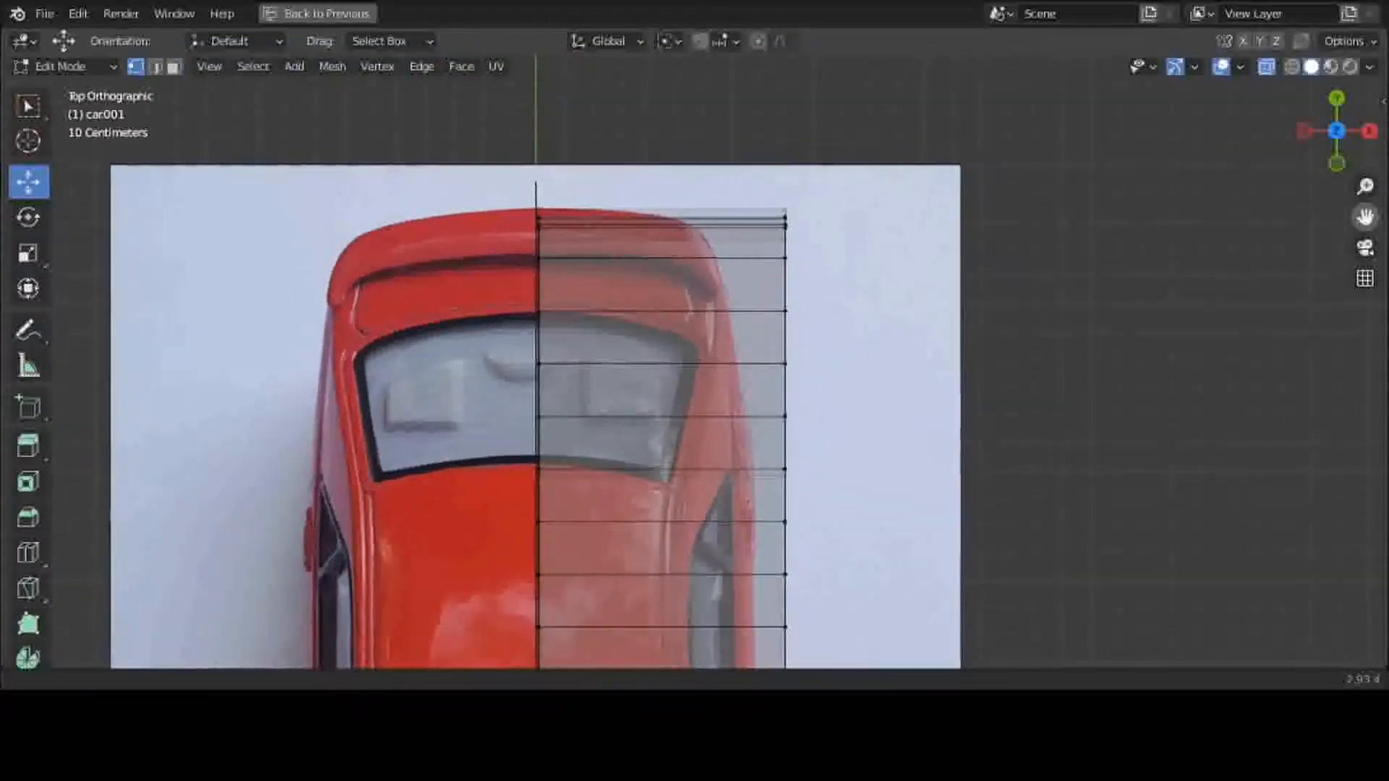
scroll(1008, 201, "up", 3)
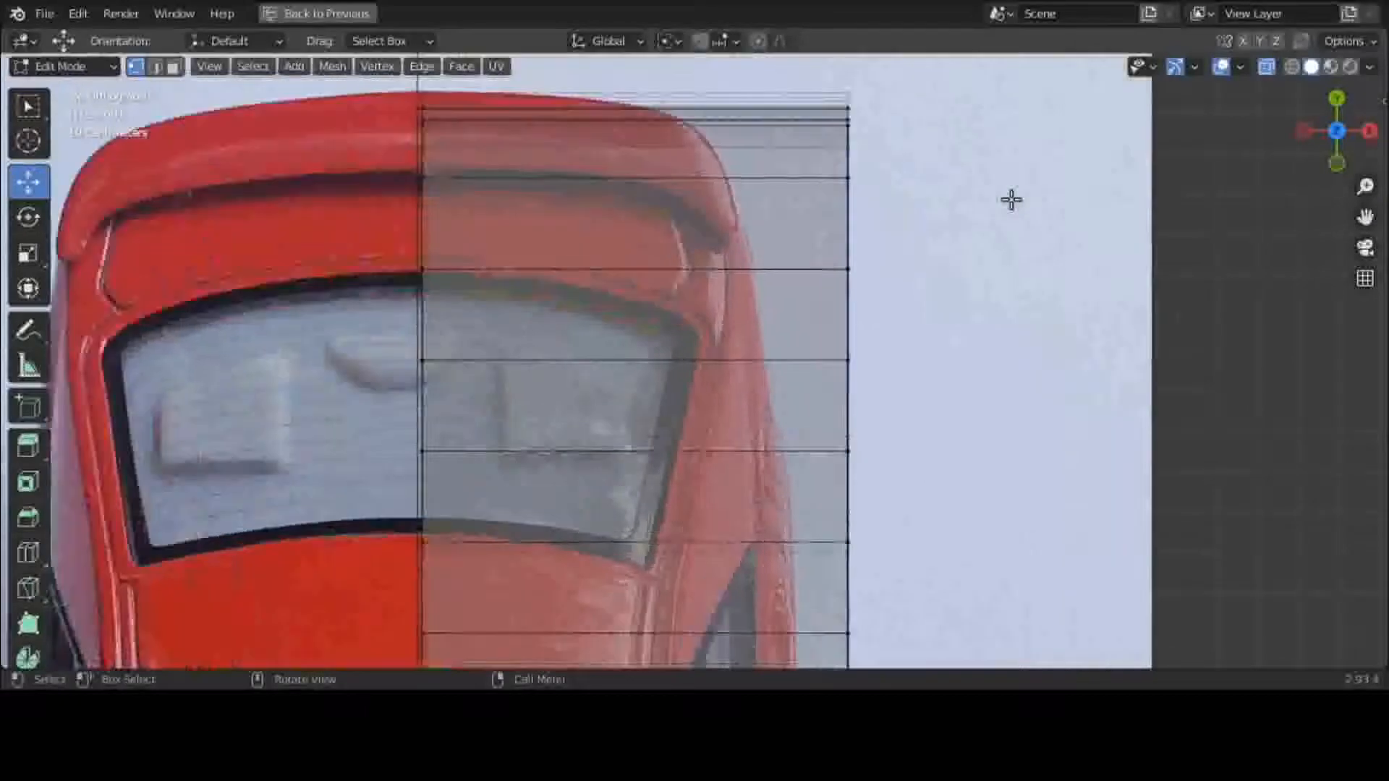
left_click_drag(1365, 217, 1307, 306)
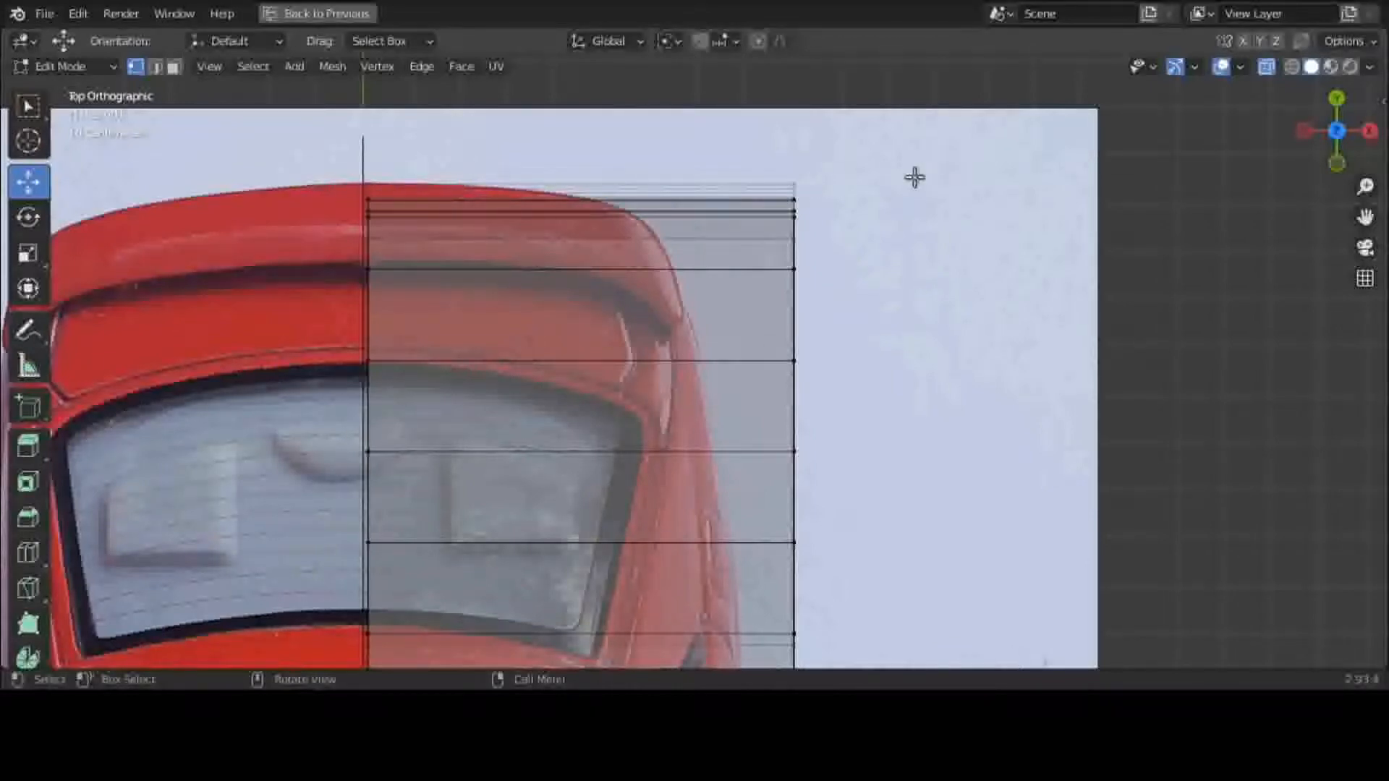
scroll(914, 177, "up", 3)
left_click_drag(1365, 217, 1357, 365)
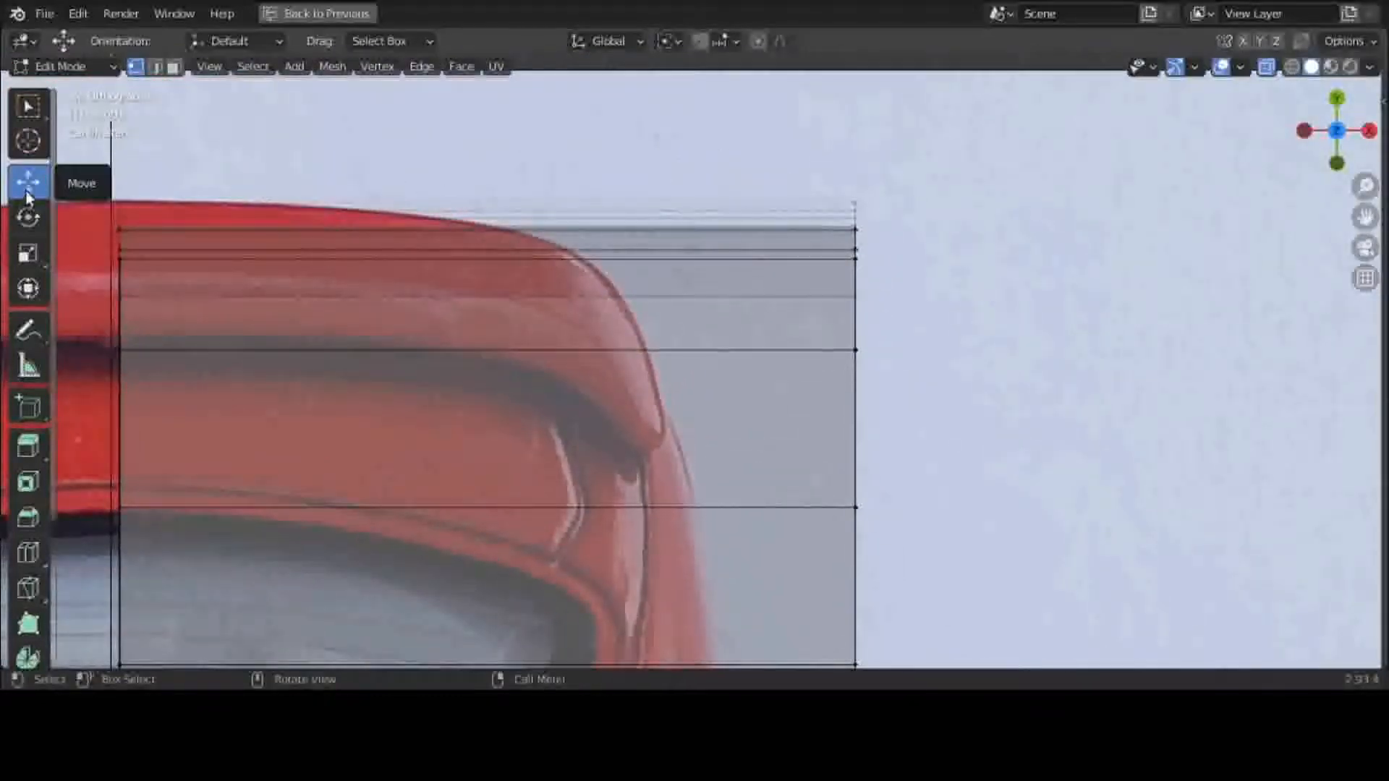
left_click(28, 107)
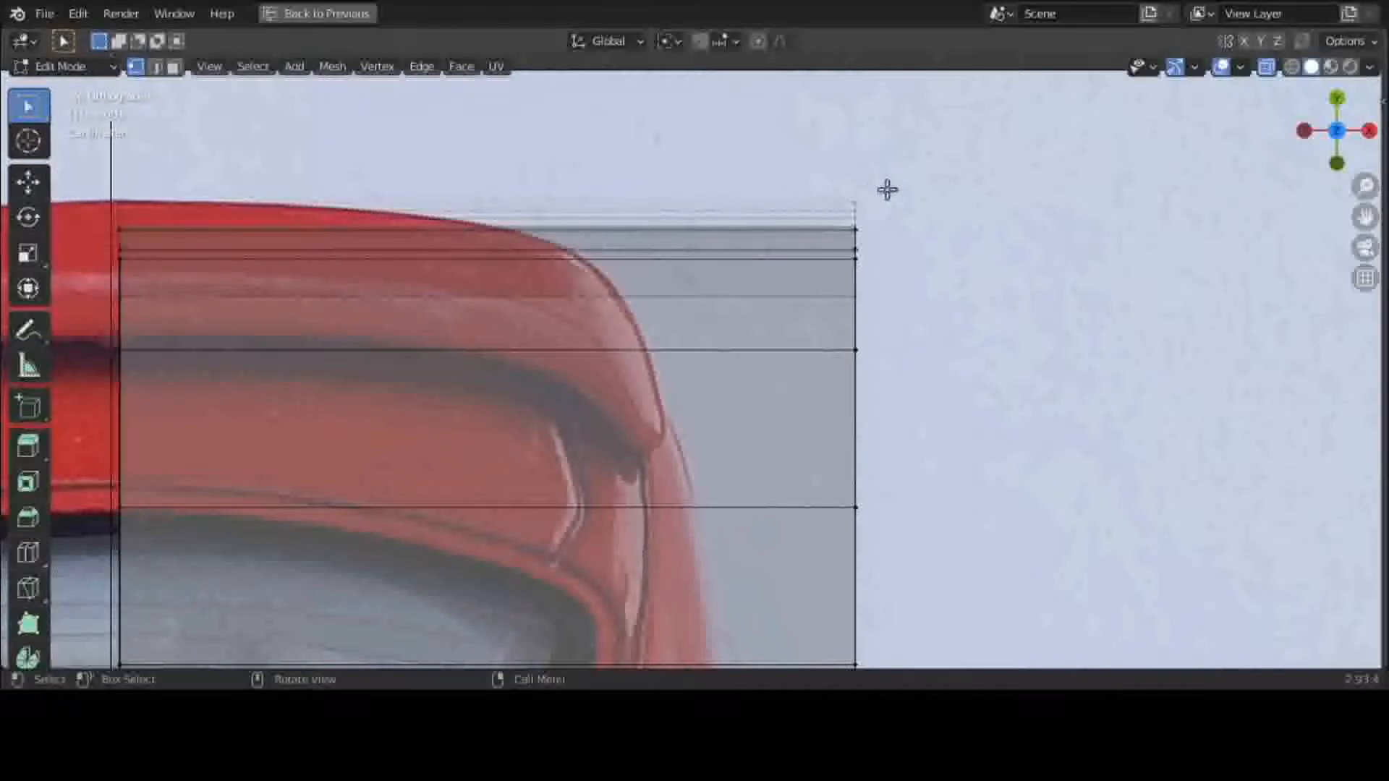
left_click_drag(888, 190, 57, 245)
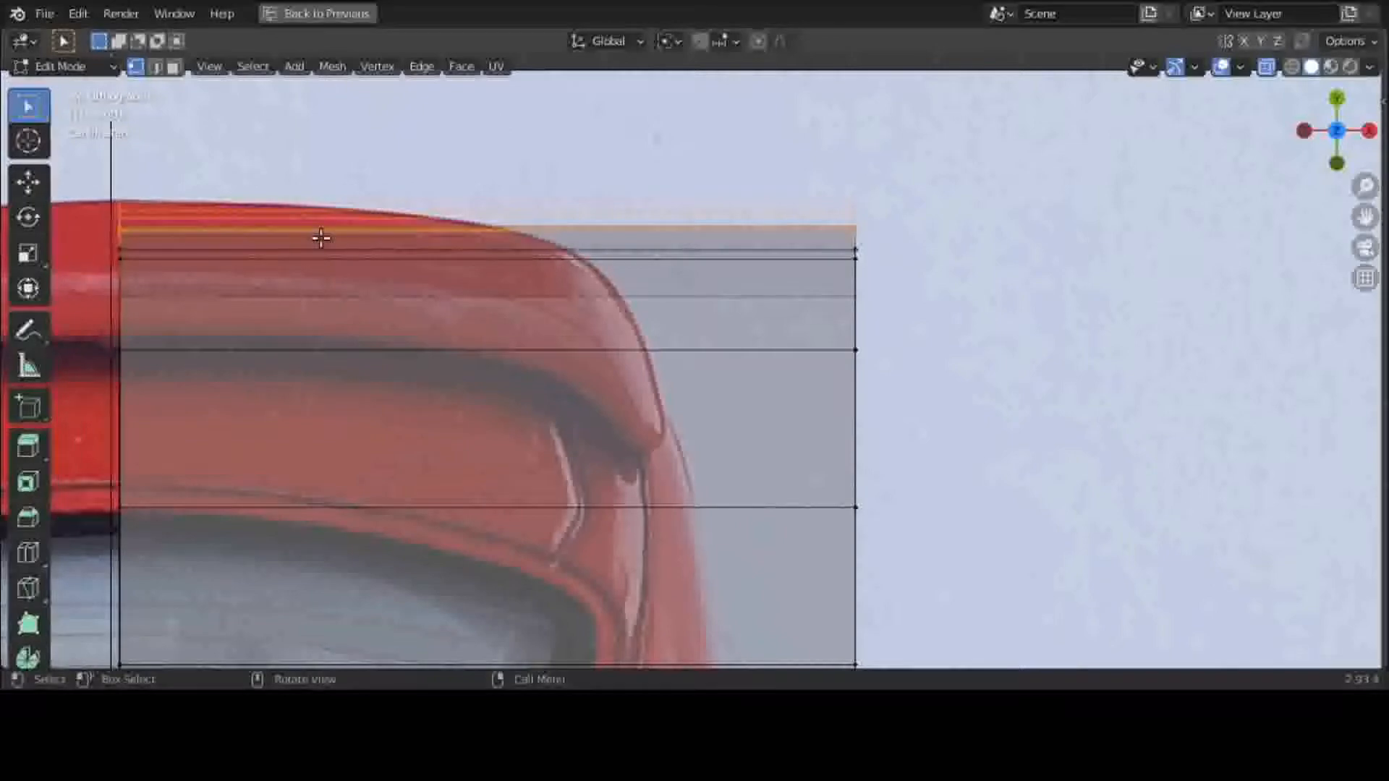
scroll(321, 238, "down", 2)
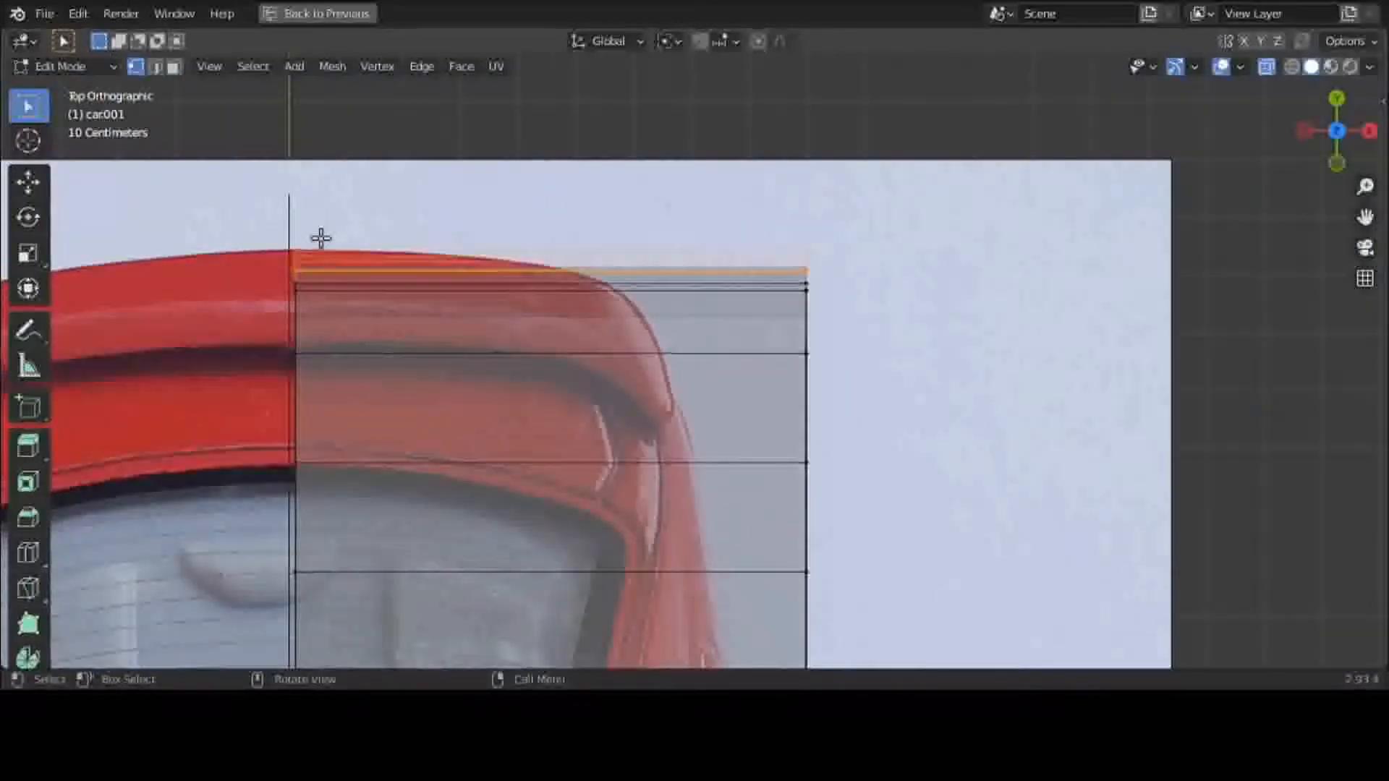
key("g")
key("y")
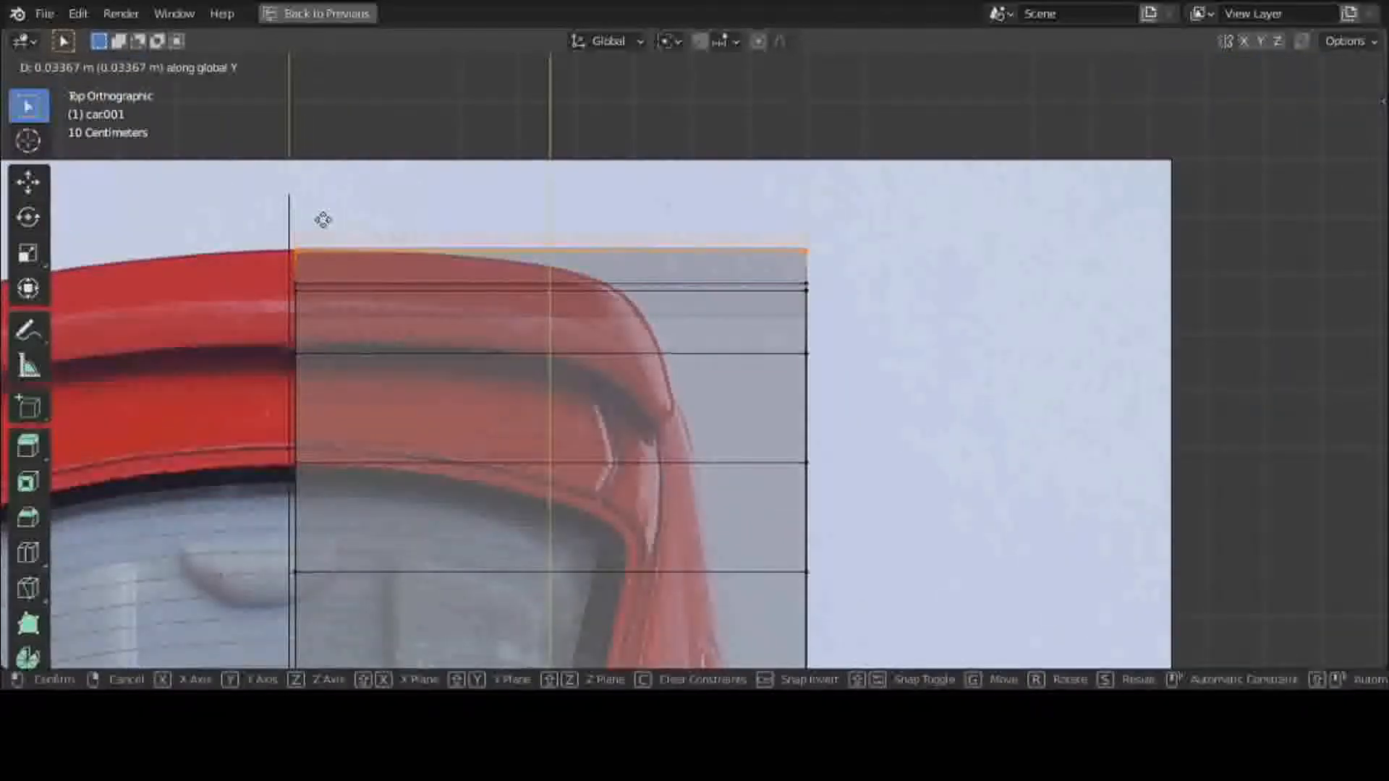
left_click(323, 220)
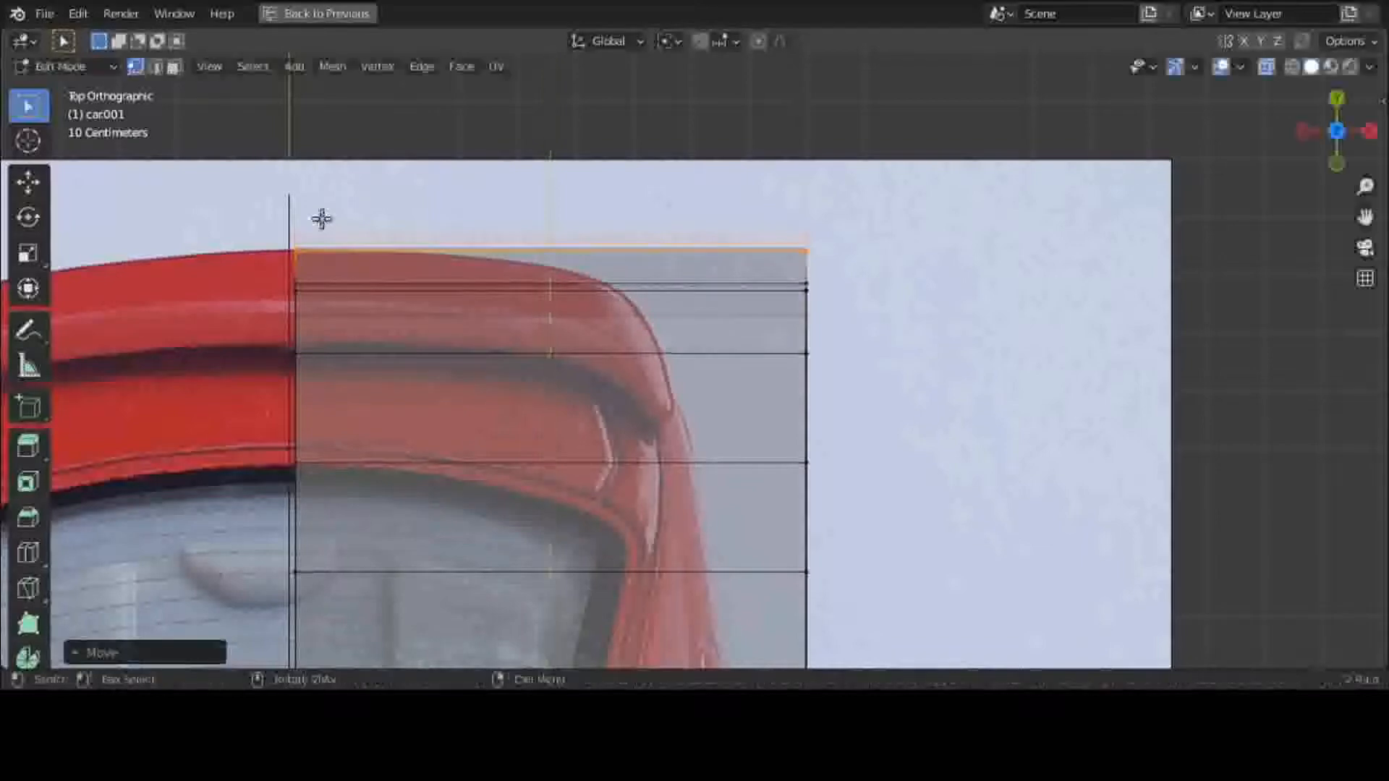
left_click(857, 100)
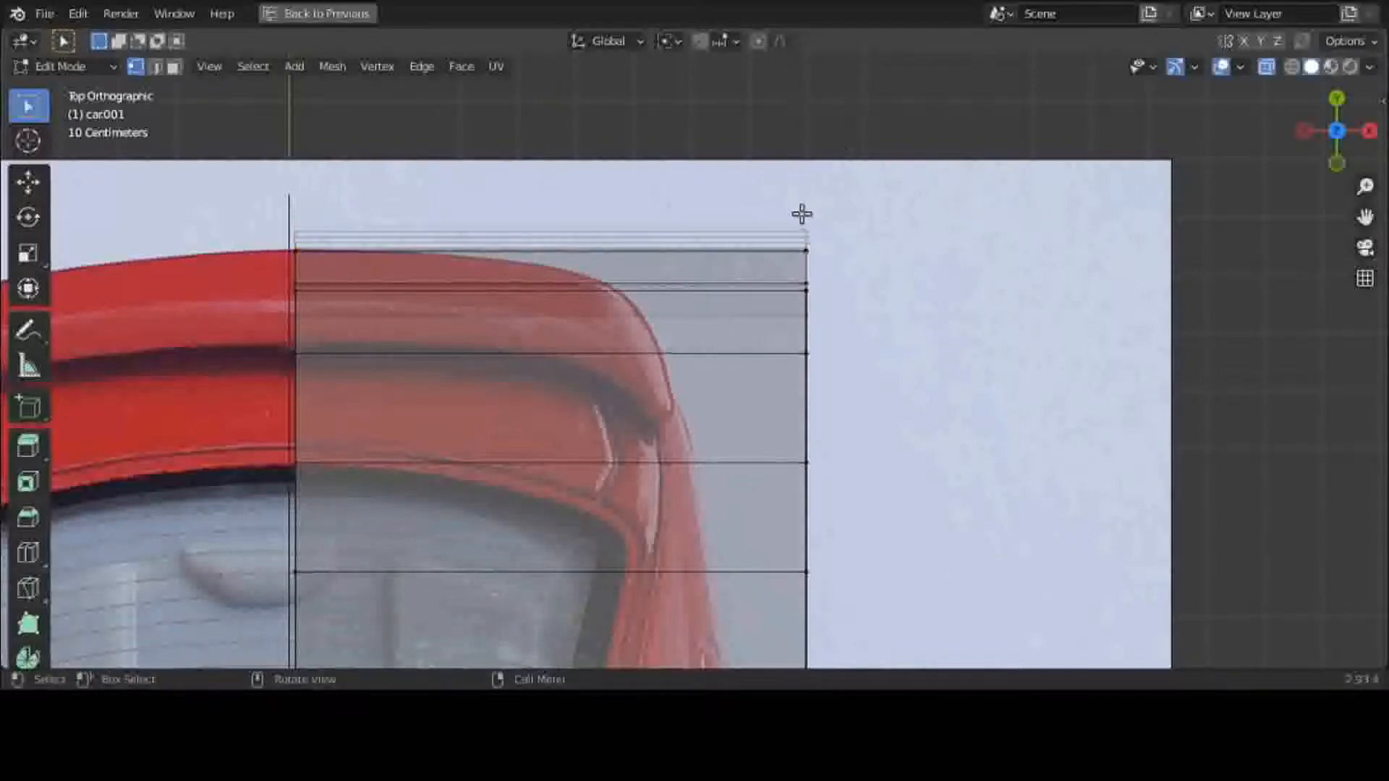
Try to move the rearmost outer corner vertices inward along X, close to the centreline, and adjust the rear end along Y
left_click_drag(800, 212, 822, 230)
middle_click_drag(1042, 402, 853, 197)
left_click_drag(719, 208, 746, 669)
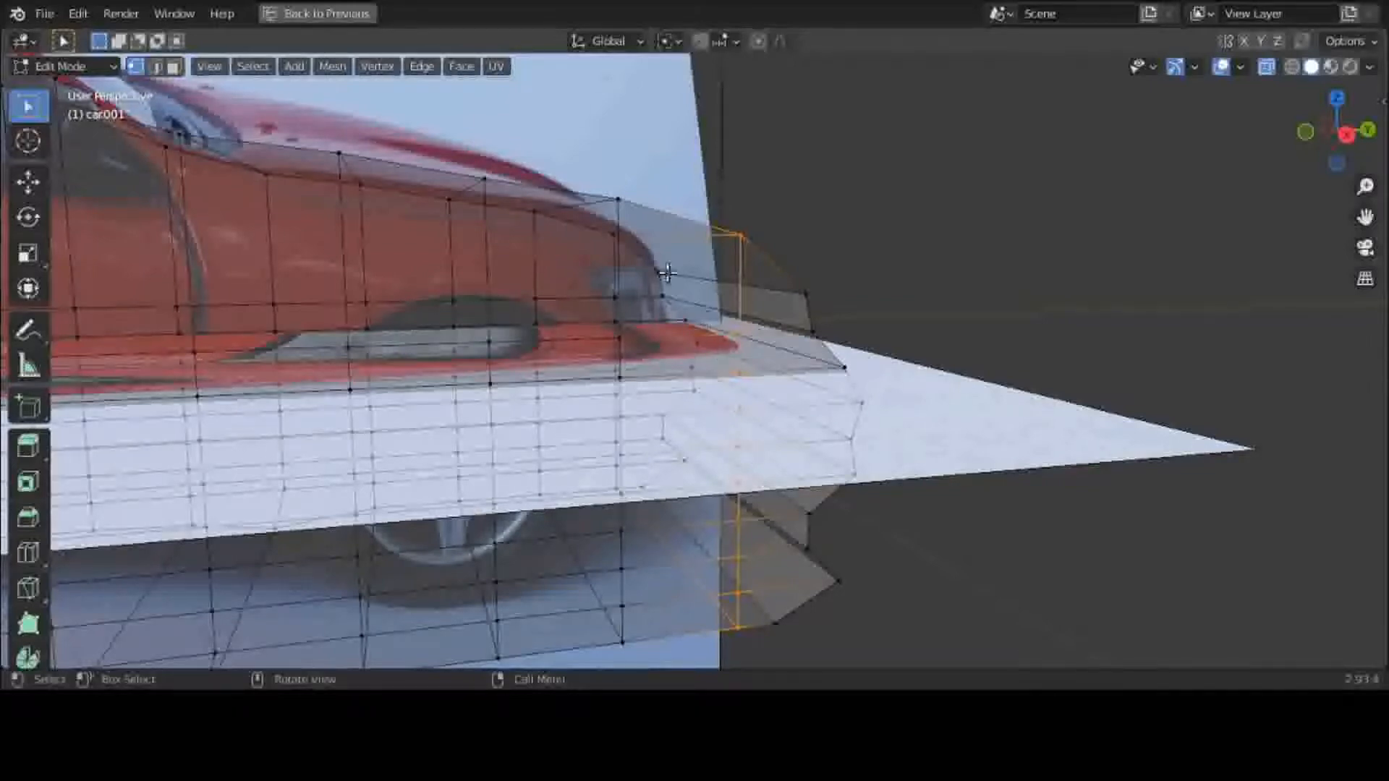
key("grave")
left_click(676, 173)
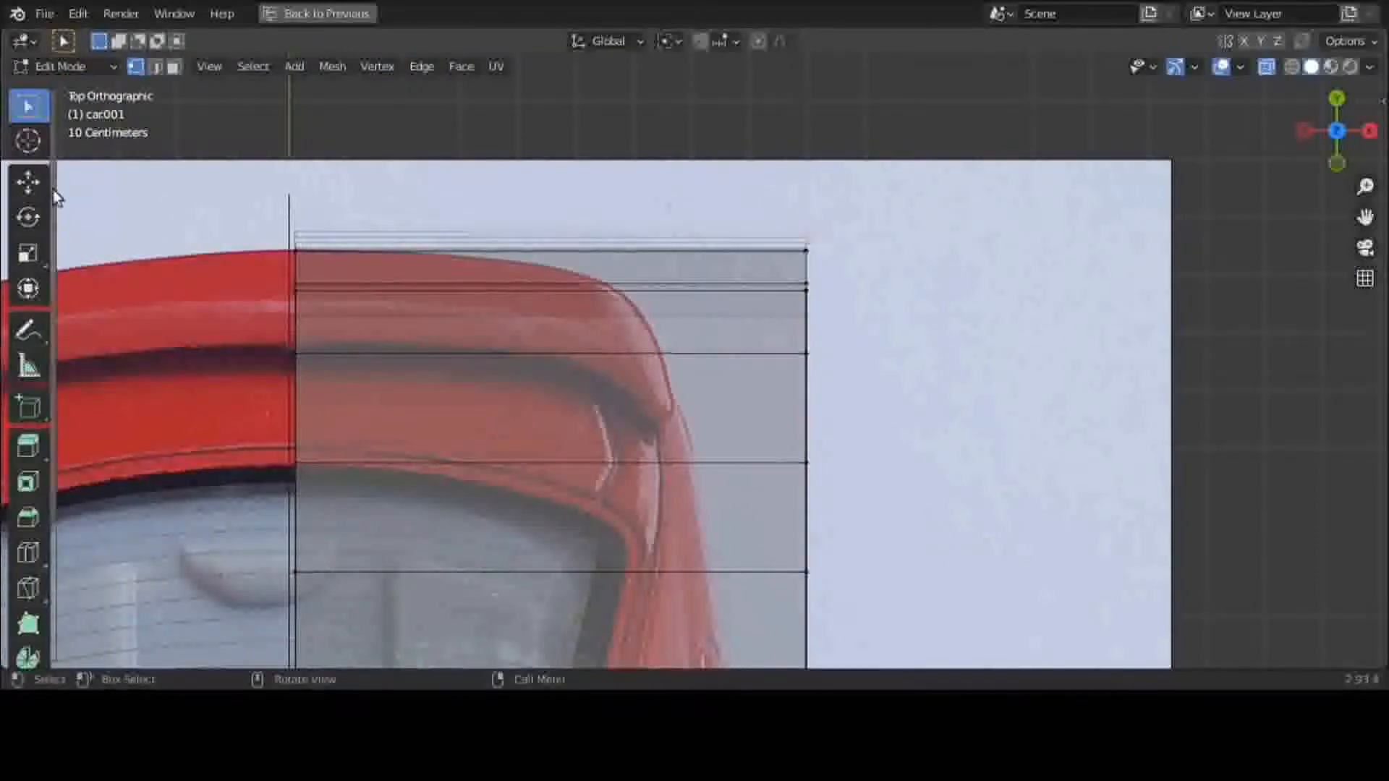
left_click(28, 181)
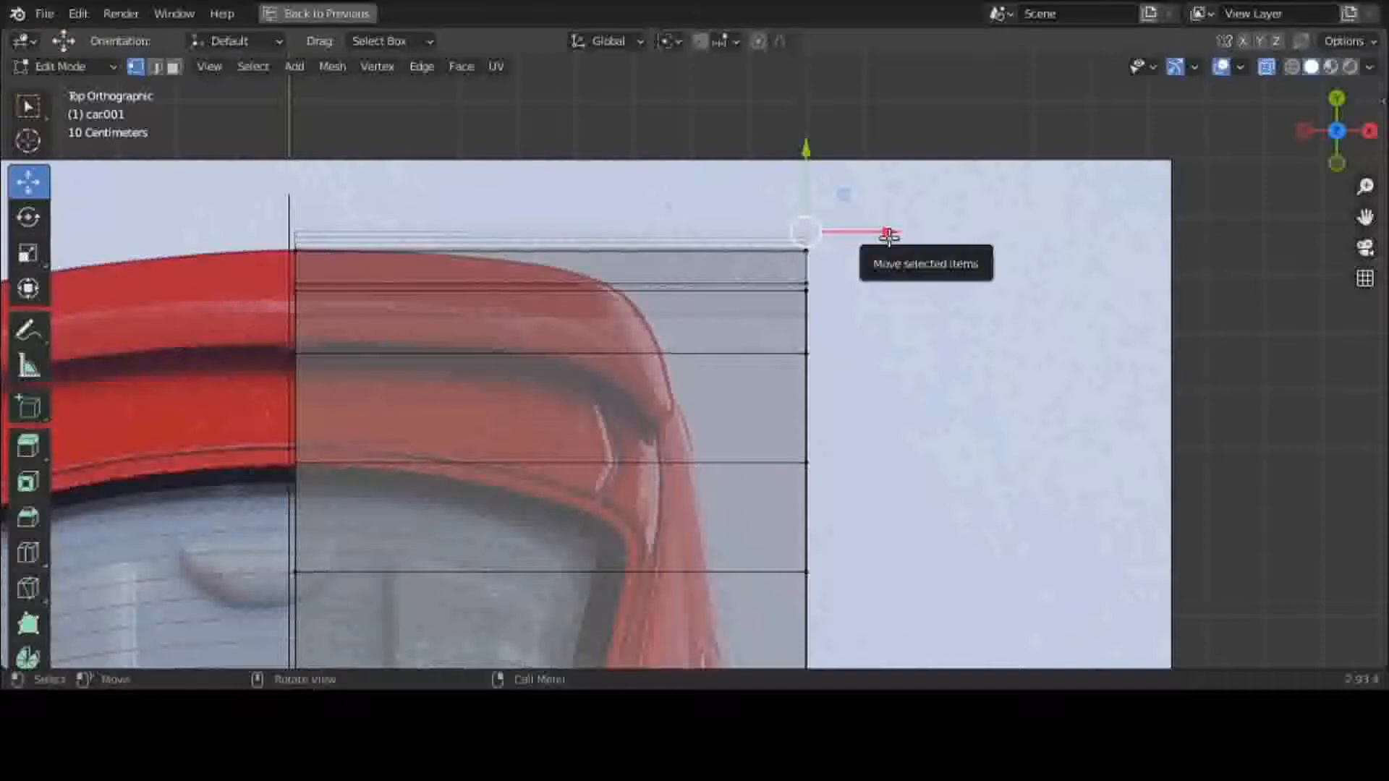
left_click_drag(884, 233, 431, 243)
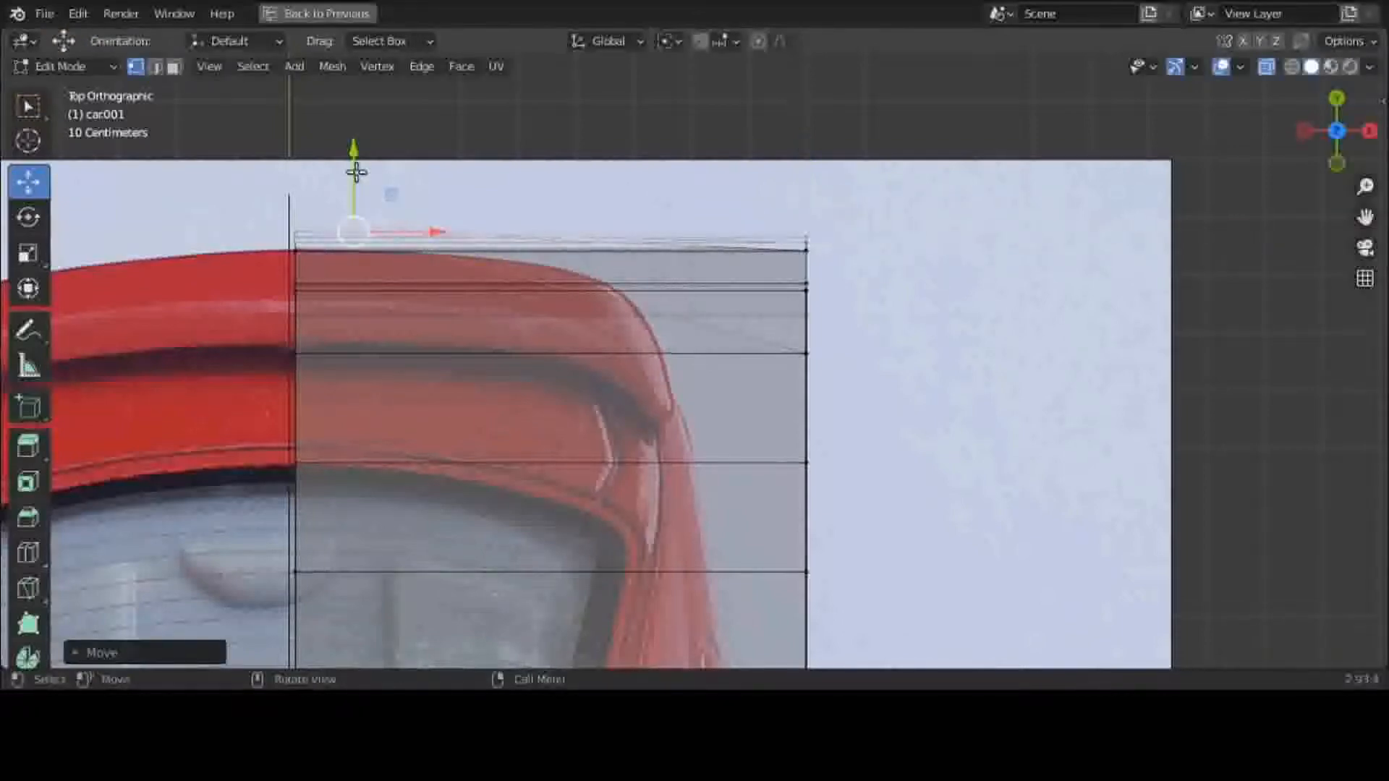
left_click_drag(354, 150, 305, 240)
right_click(342, 61)
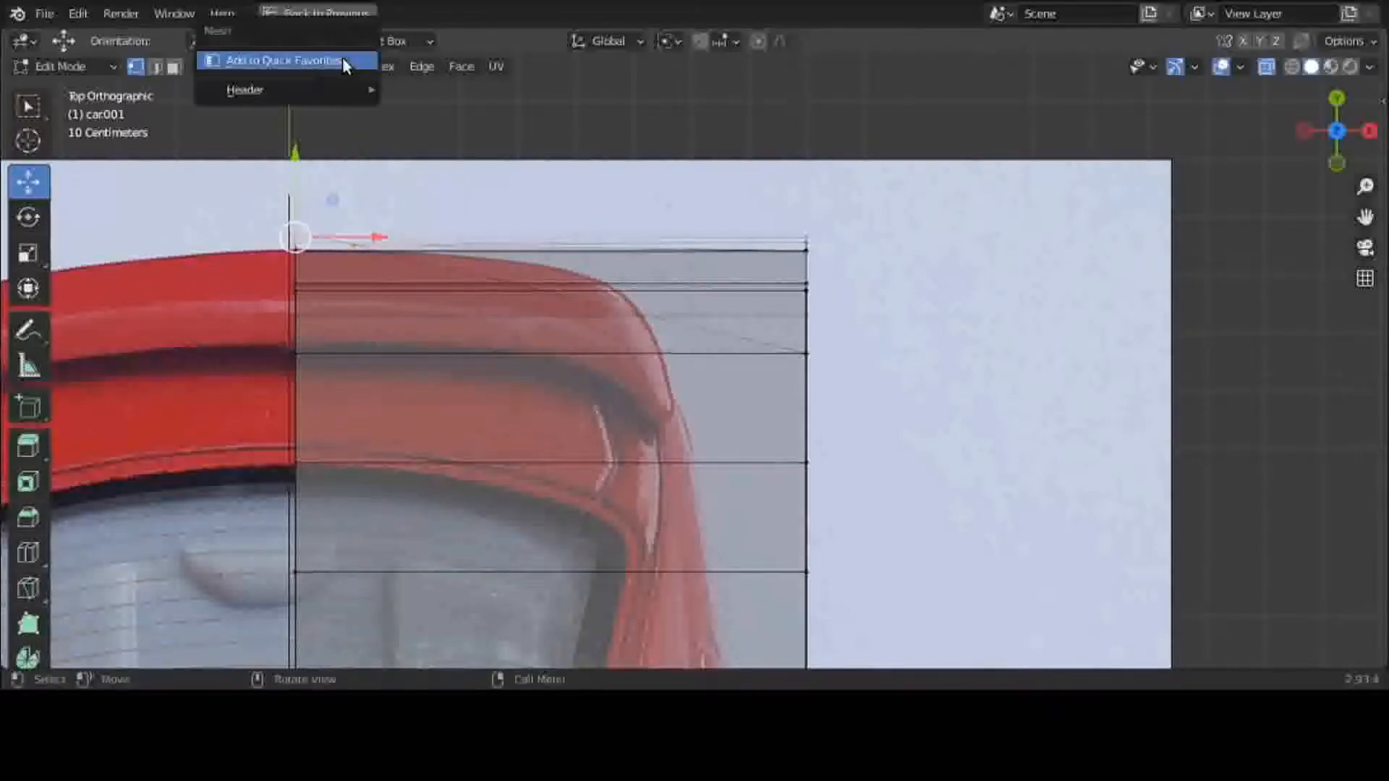
Undo the recent moves of the rearmost vertices
key("ctrl+z")
key("ctrl+z")
key("ctrl+z")
key("ctrl+z")
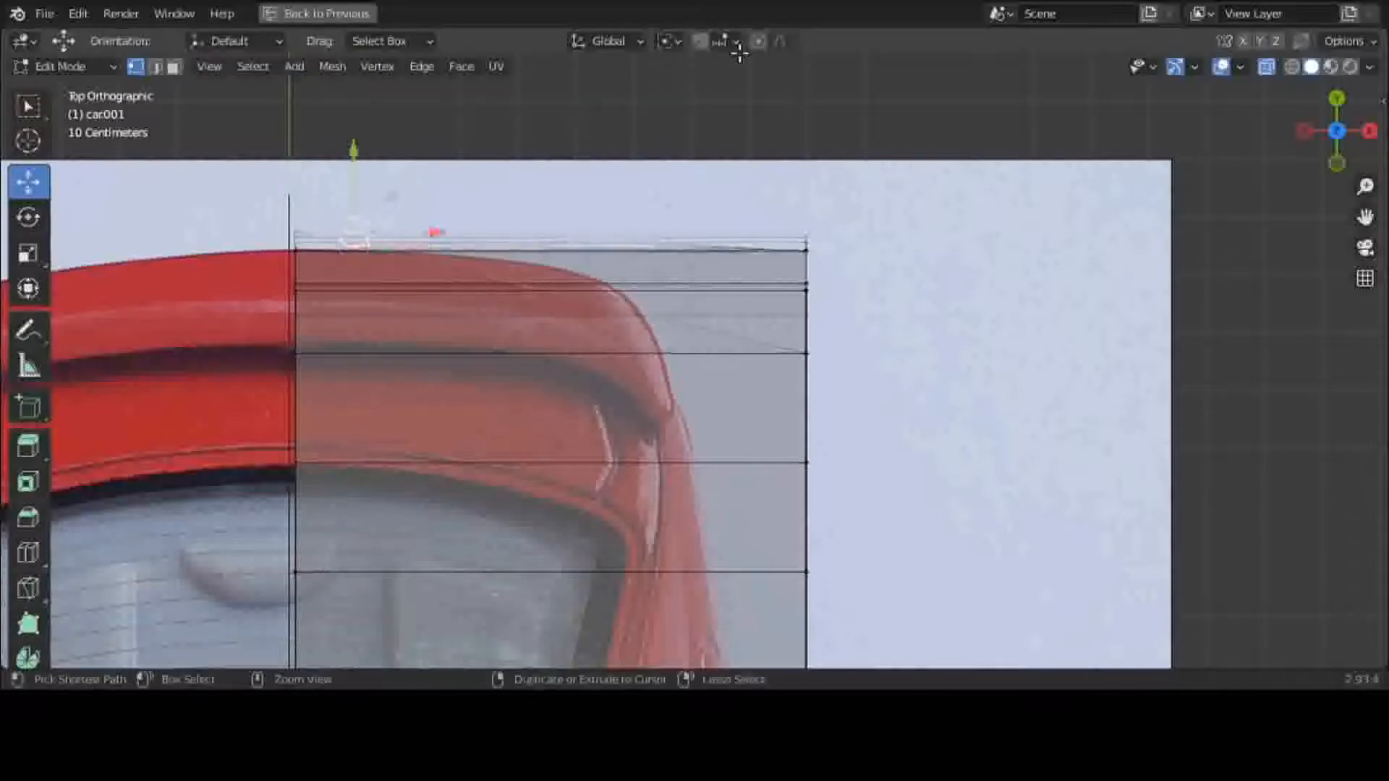
Move the rearmost outer corner vertices inward along X near the centreline, and forward along Y onto the reference's rear edge
left_click_drag(834, 172, 787, 248)
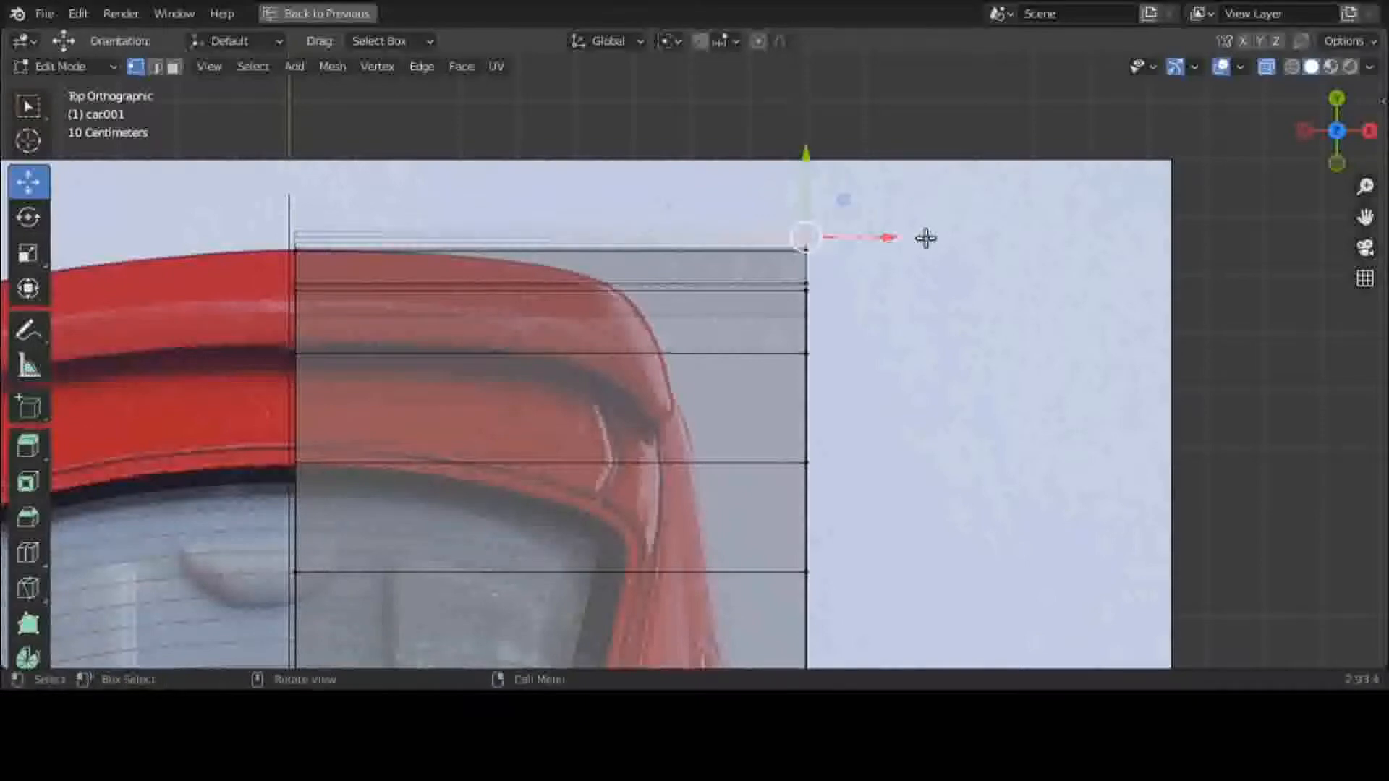
left_click_drag(888, 233, 446, 206)
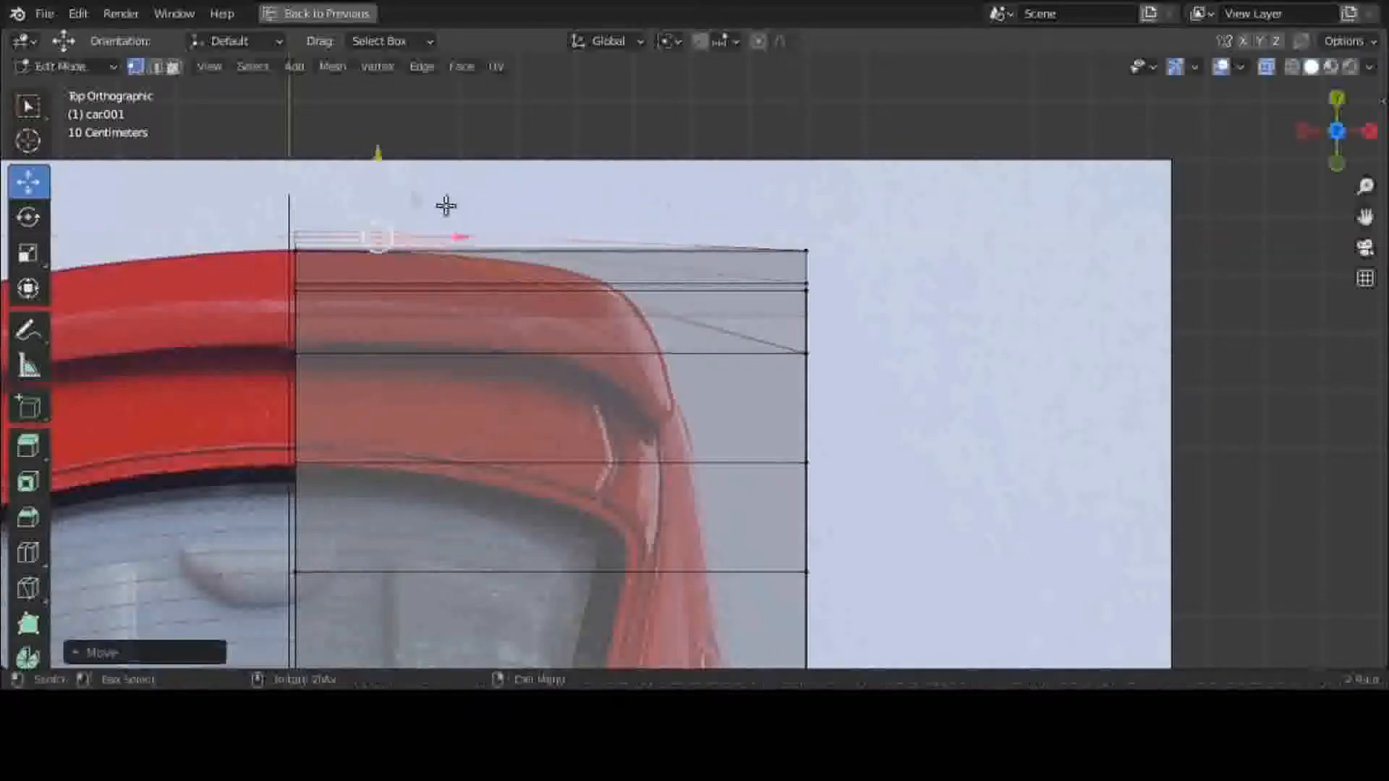
left_click_drag(376, 155, 375, 171)
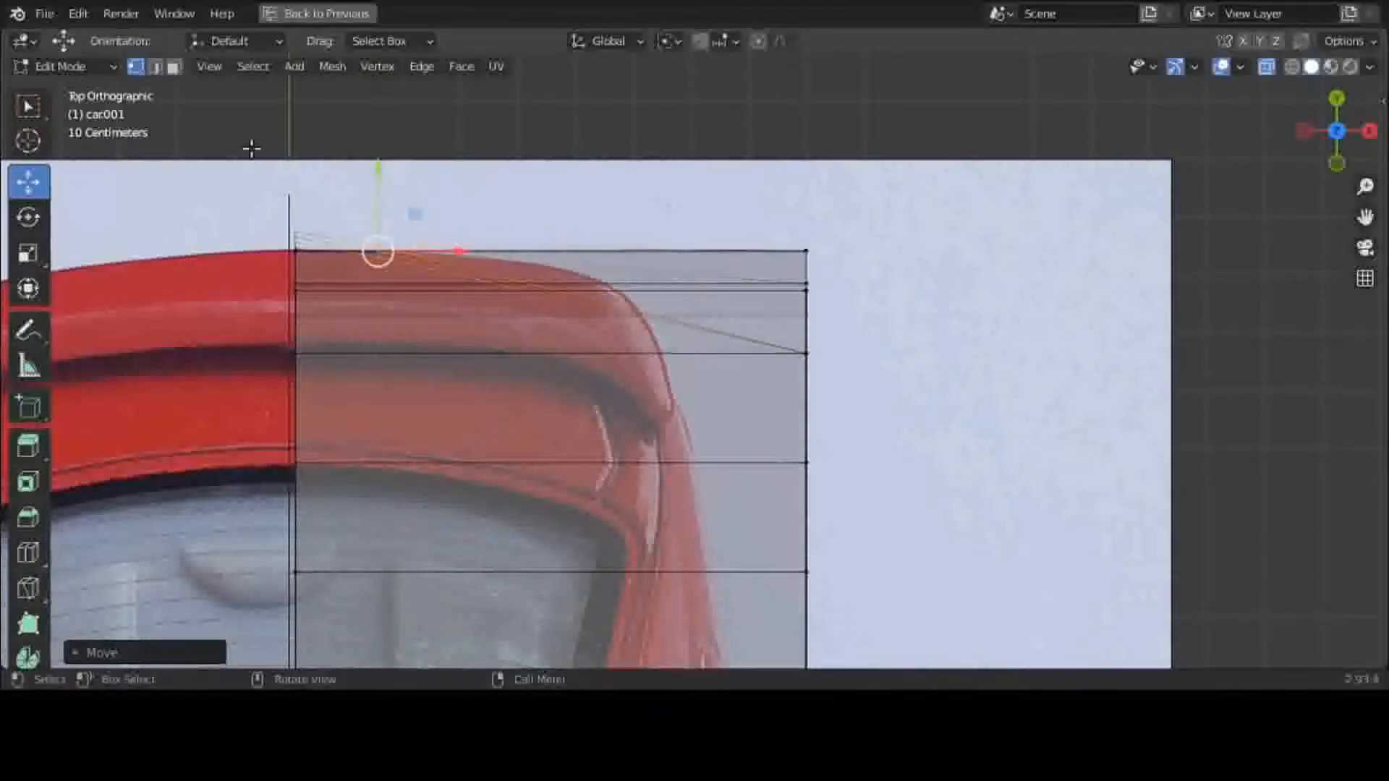
Shift the rearmost centreline vertices along Y onto the car's rear edge and fine-tune the neighbouring vertices along Y
left_click_drag(252, 147, 319, 250)
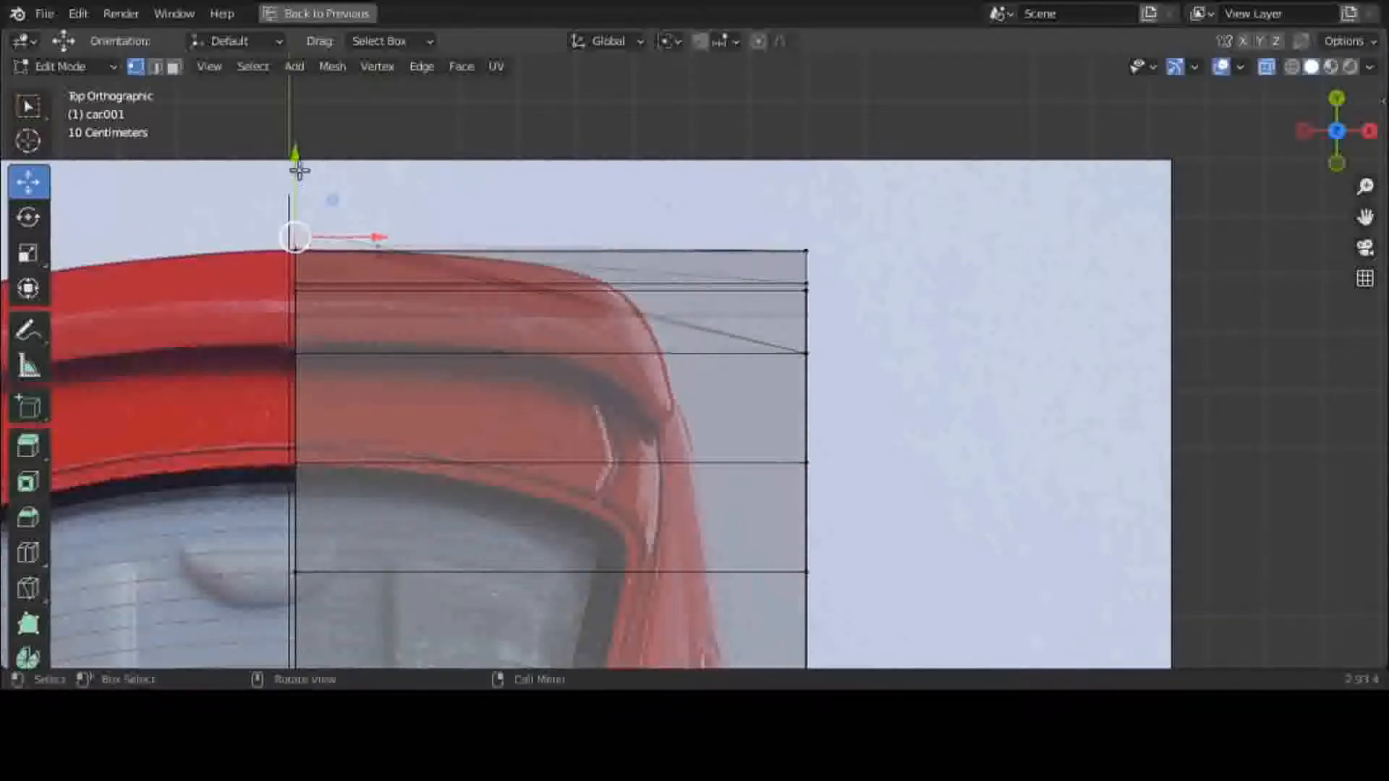
left_click_drag(299, 170, 298, 178)
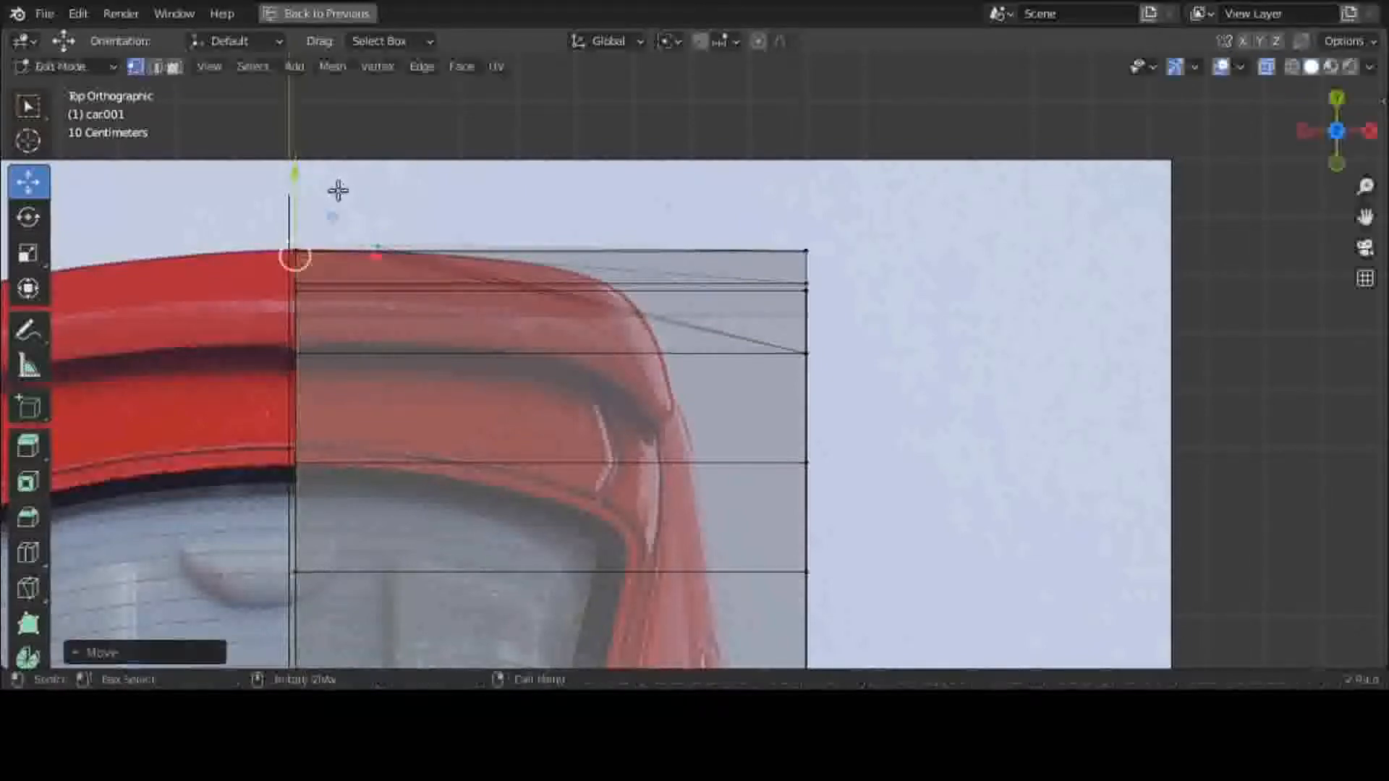
left_click(365, 153)
left_click_drag(364, 209, 396, 249)
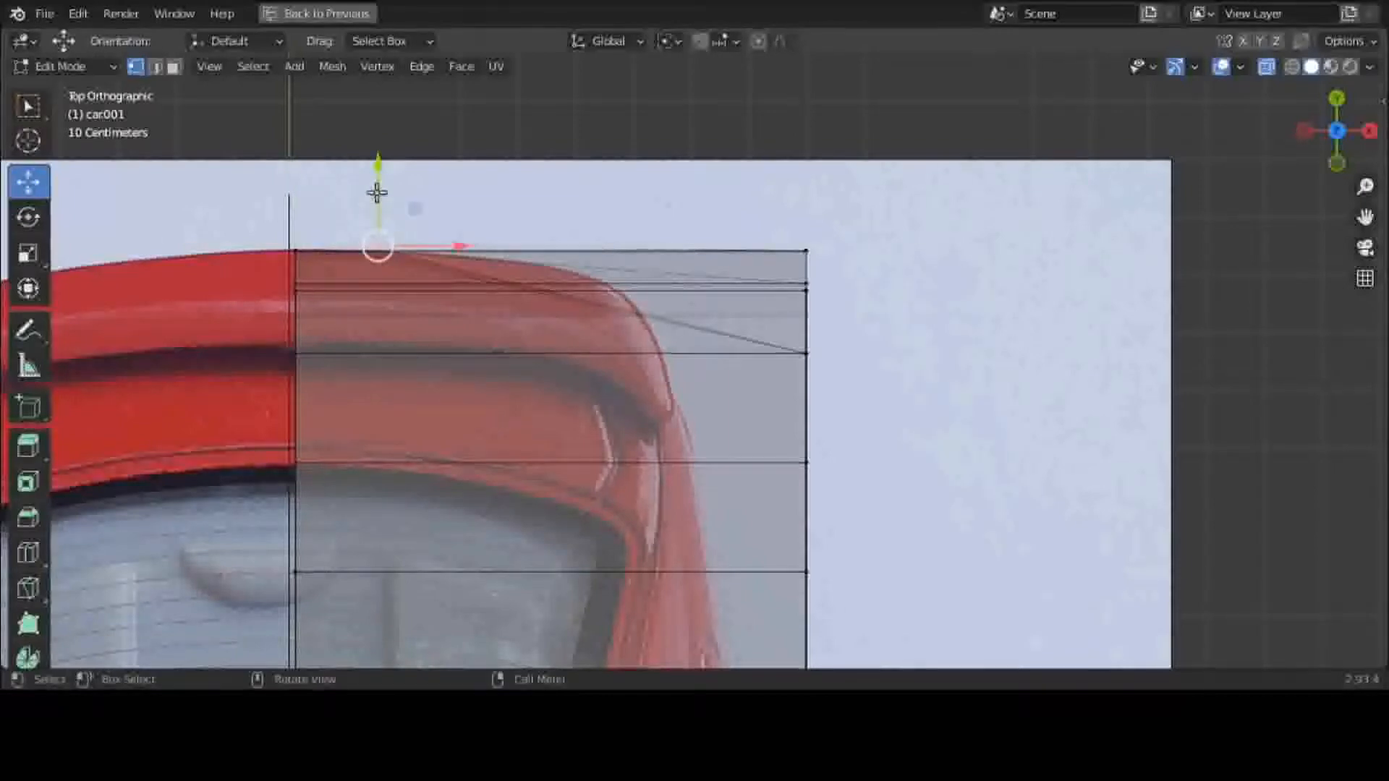
left_click_drag(376, 192, 378, 199)
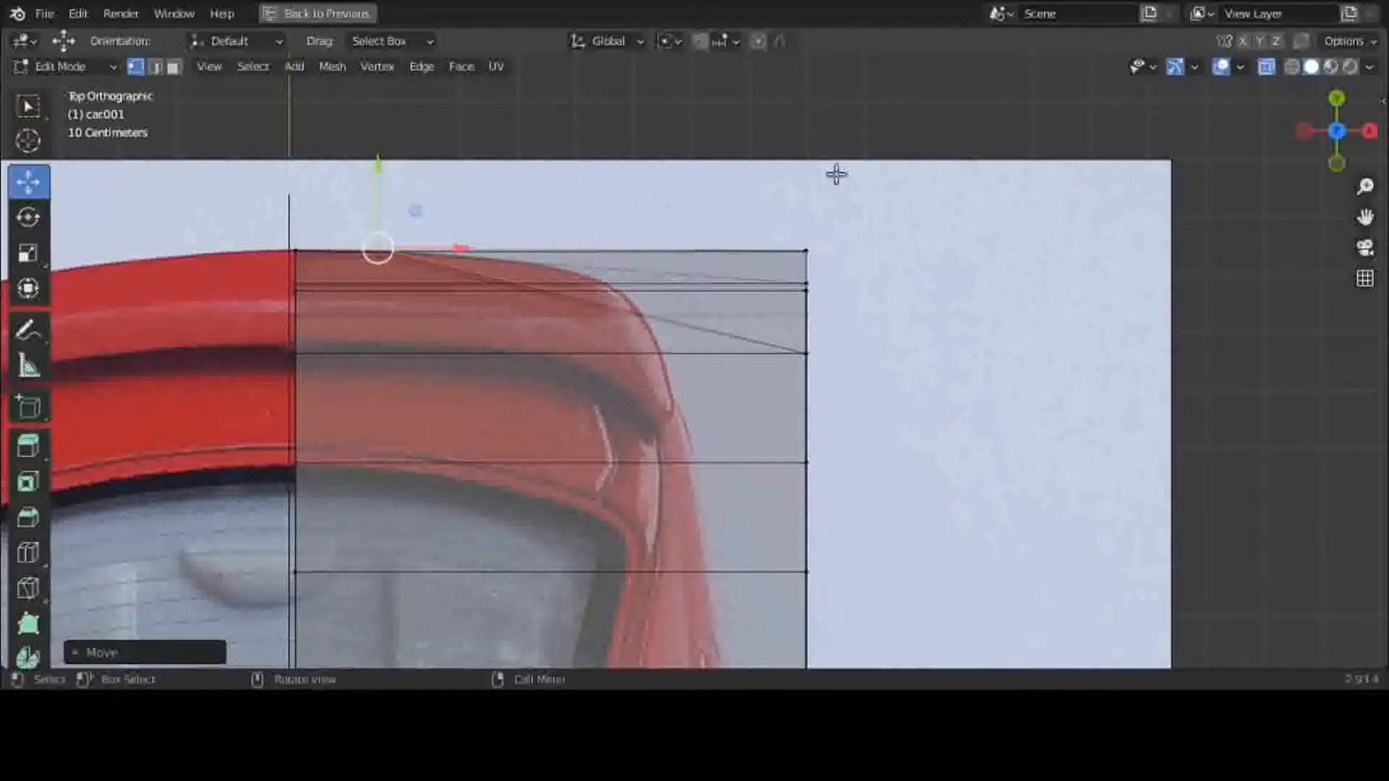
Move the rearmost remaining outer corner vertices inward along X and slightly forward along Y onto the car's rear edge
left_click_drag(836, 174, 835, 239)
left_click_drag(770, 273, 771, 274)
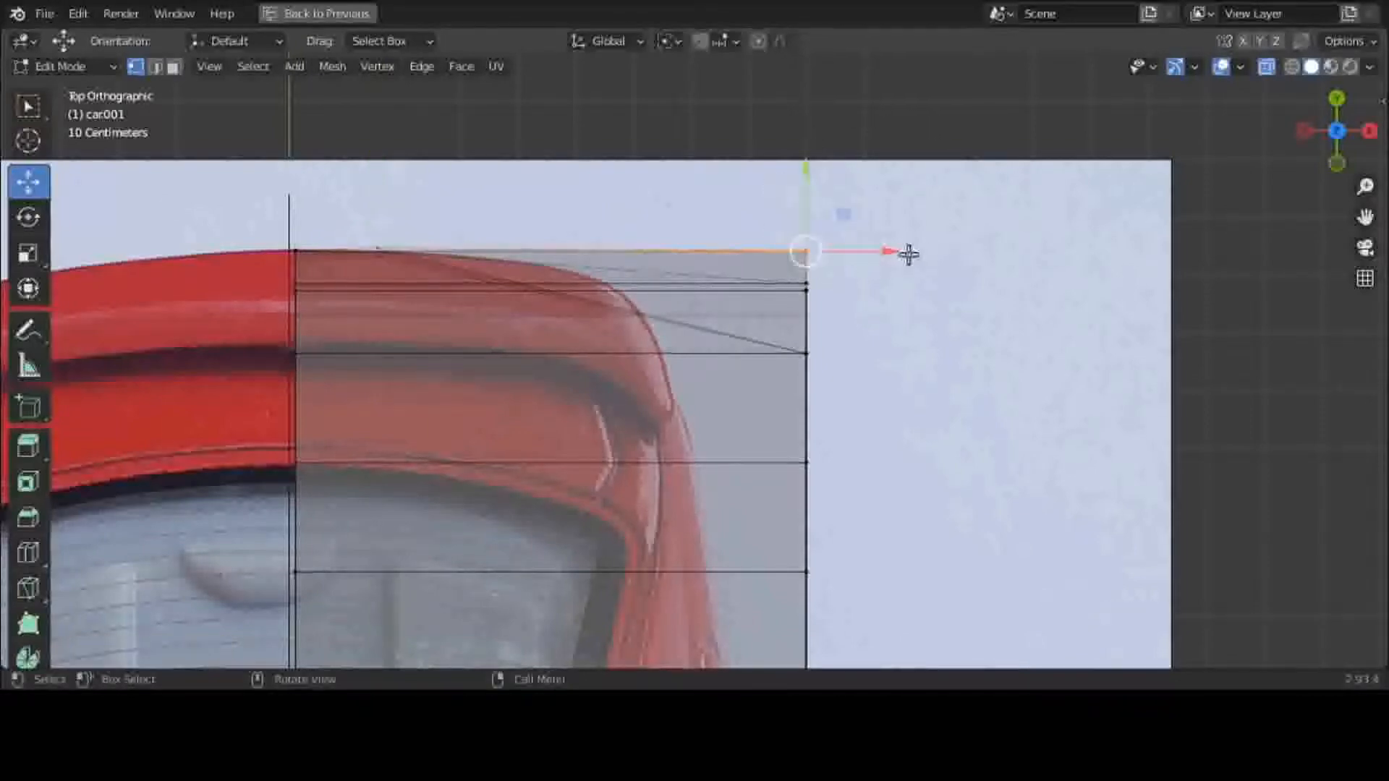
left_click_drag(893, 256, 548, 270)
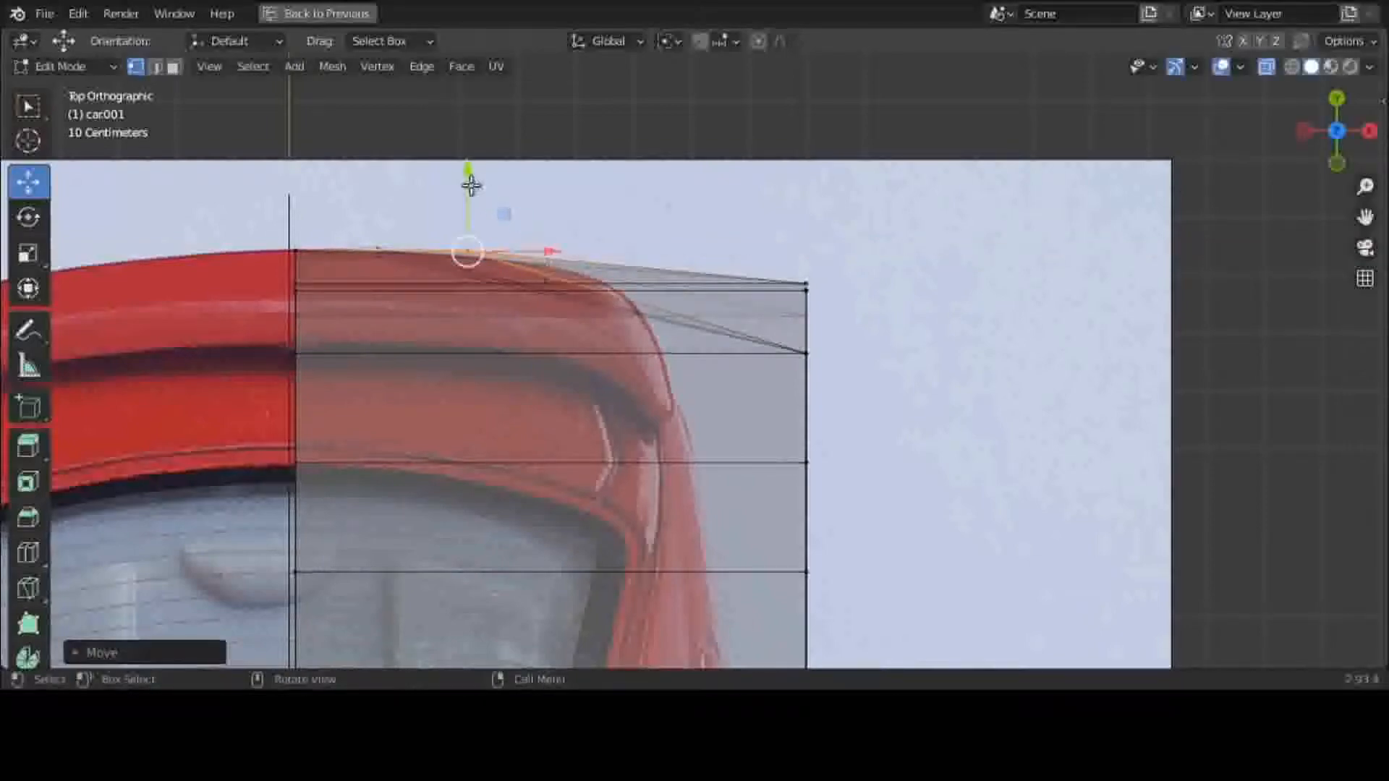
left_click_drag(471, 185, 471, 199)
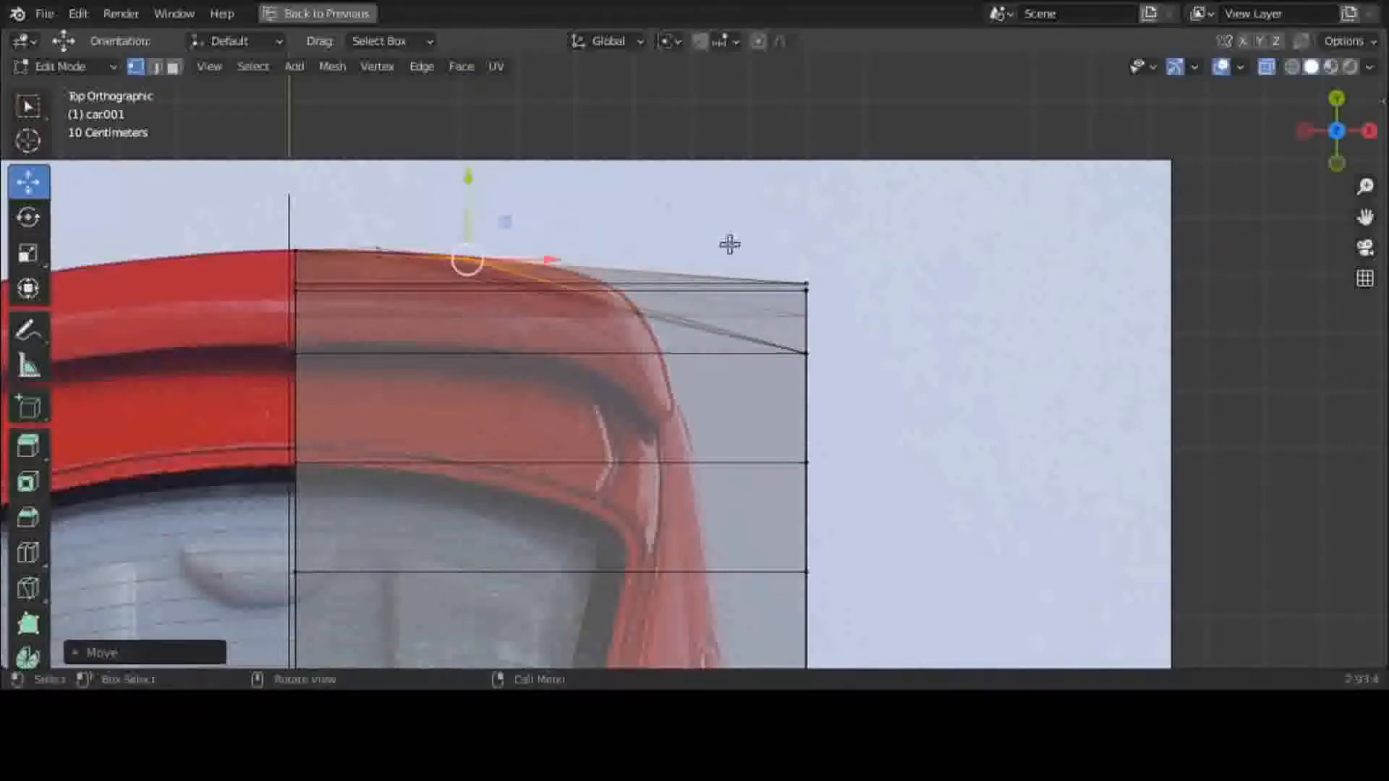
Move the outer vertices of the next three rows inward along X onto the reference's rounded rear corner
left_click_drag(842, 255, 774, 286)
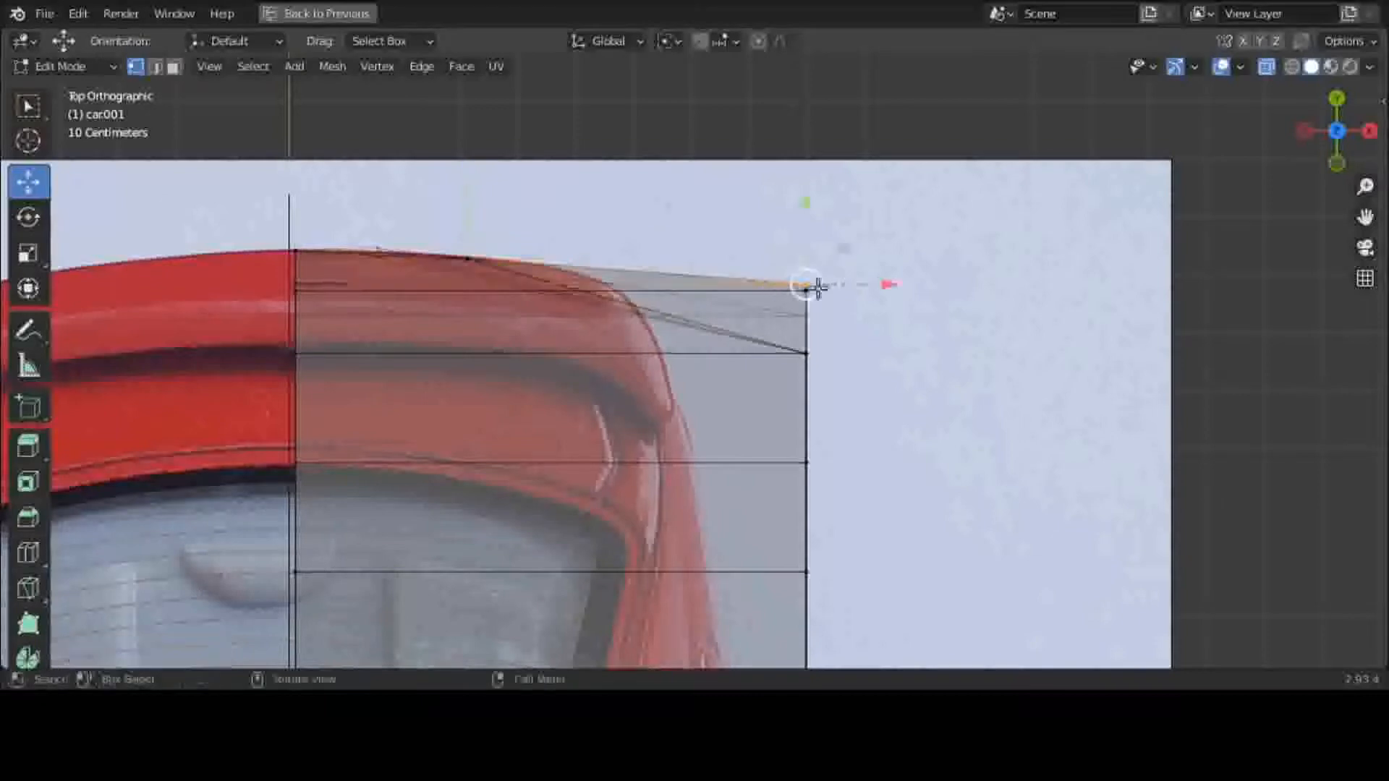
left_click_drag(883, 283, 675, 282)
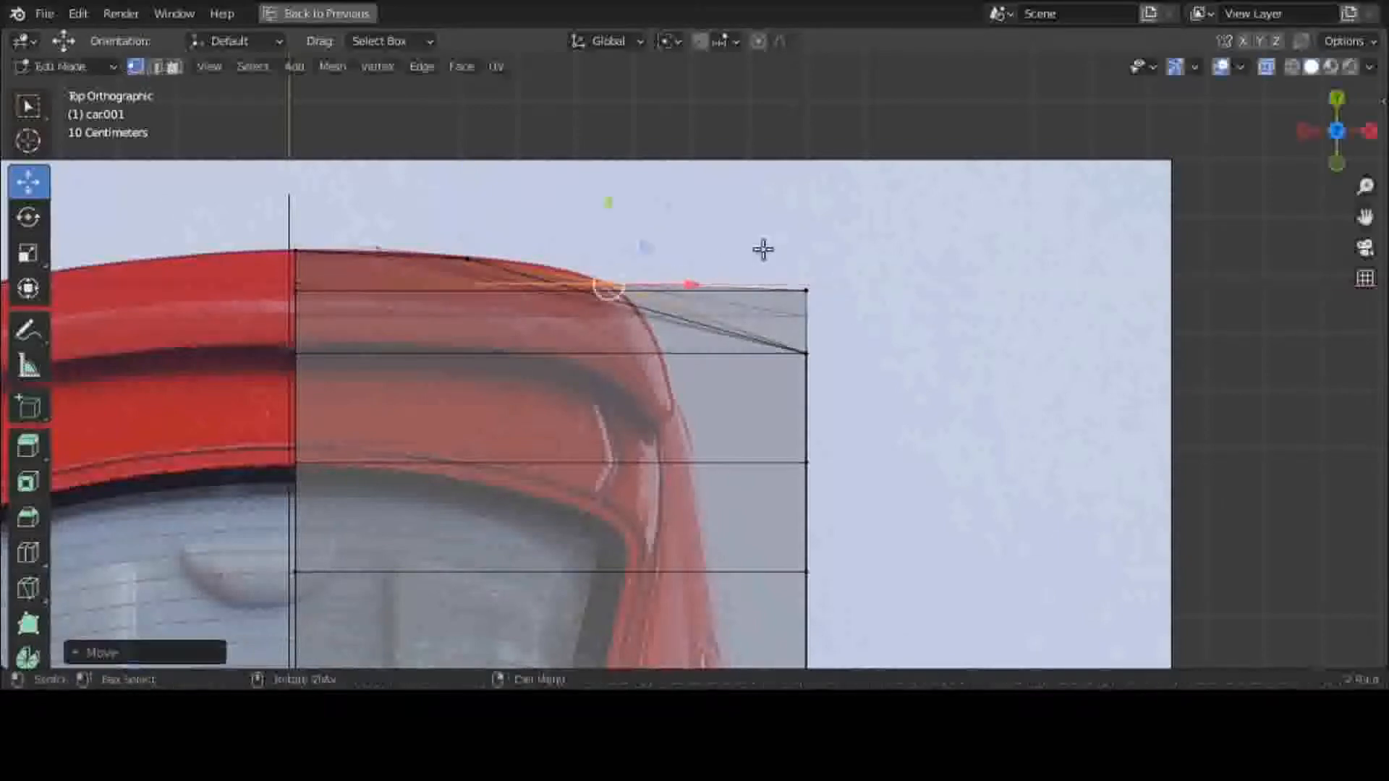
left_click(852, 313)
left_click_drag(880, 294, 694, 312)
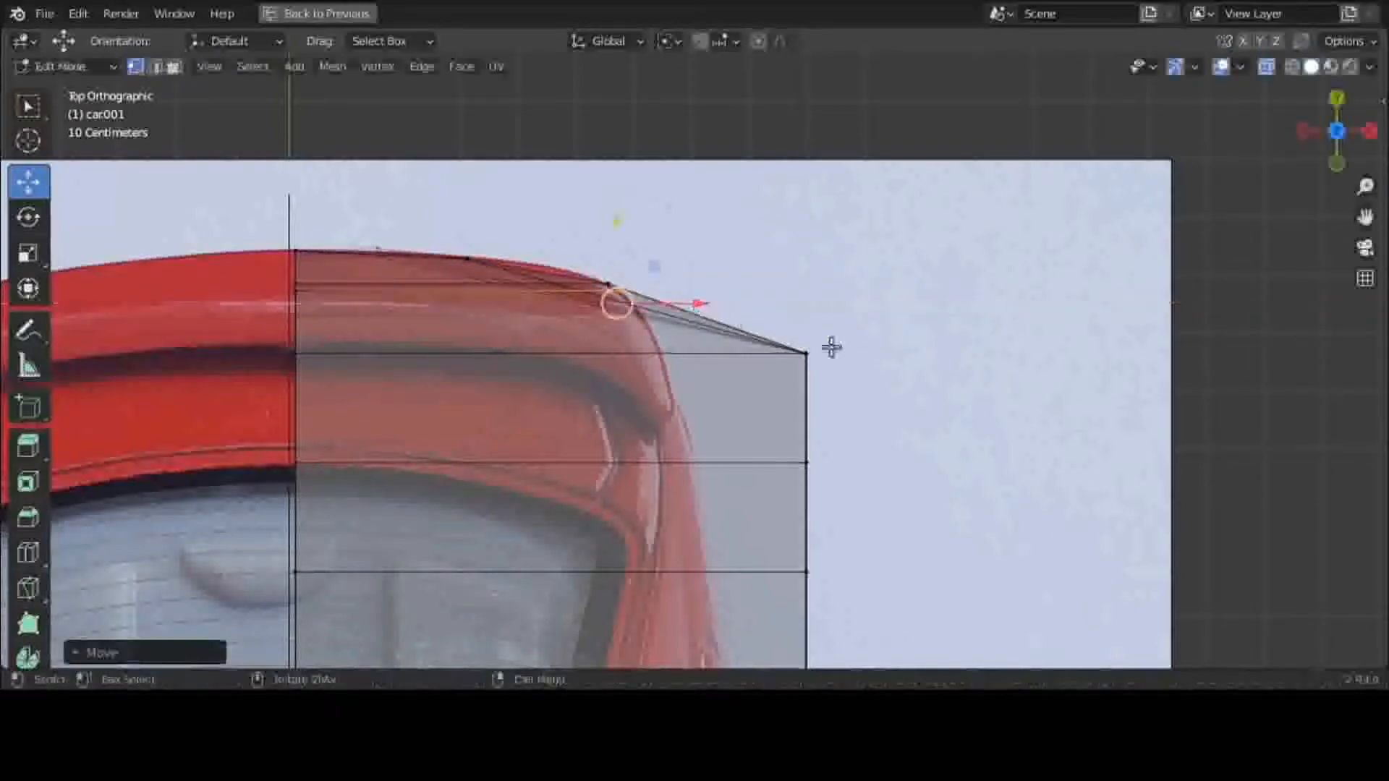
left_click(798, 363)
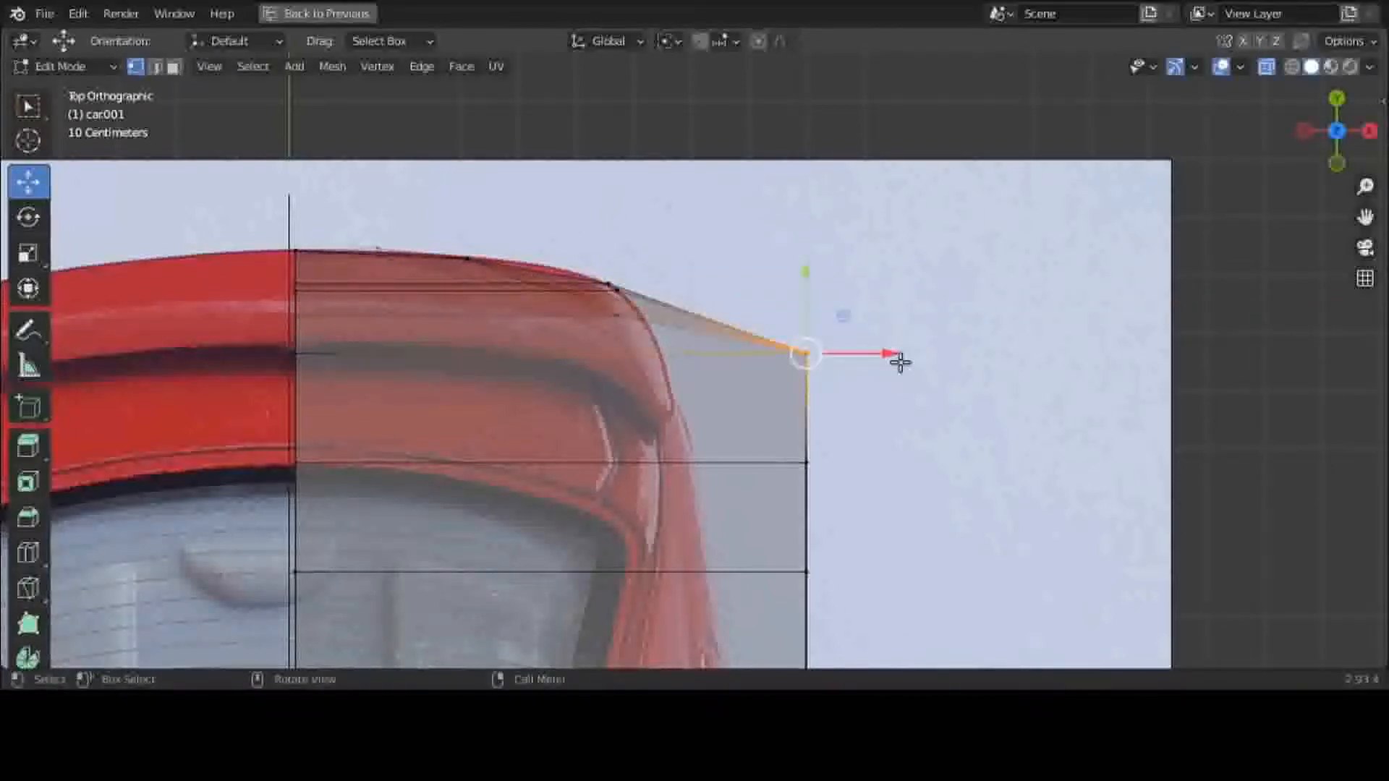
left_click_drag(900, 361, 731, 369)
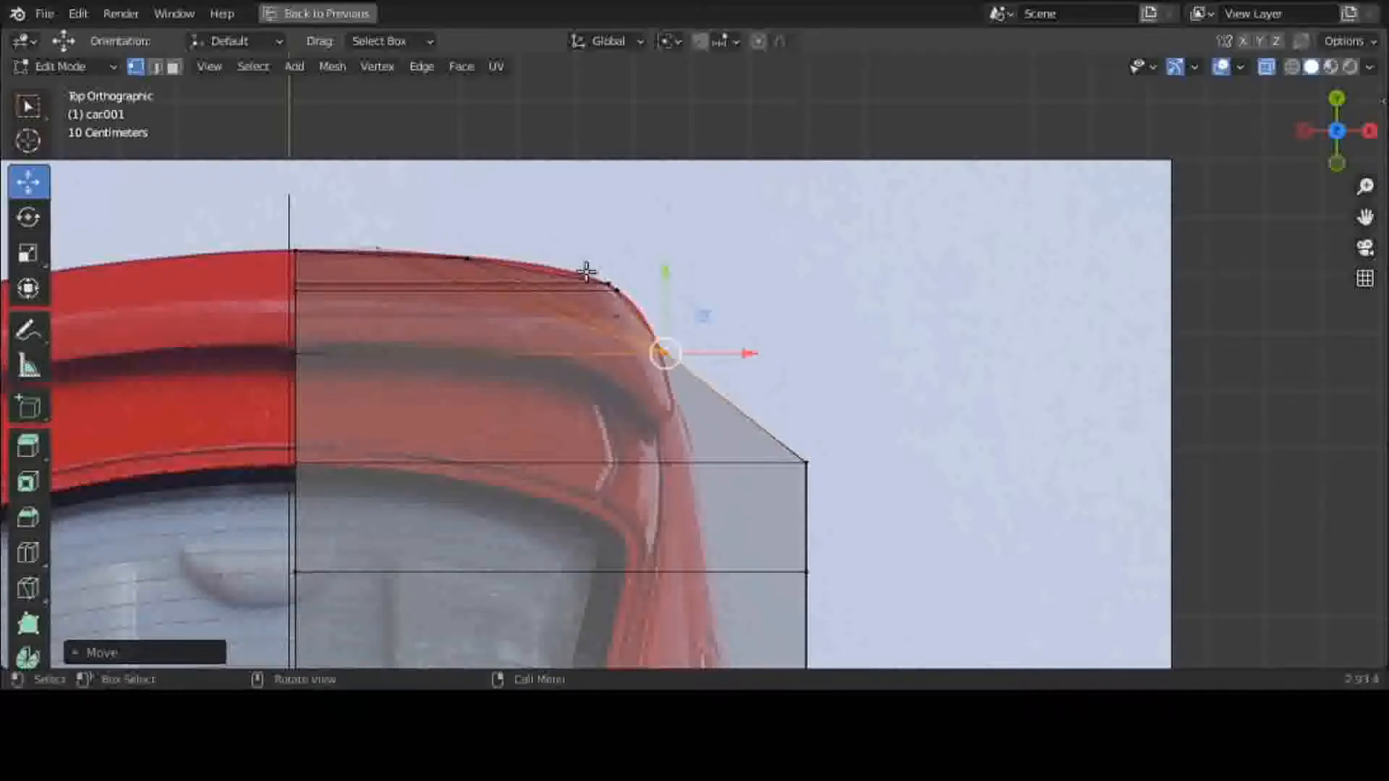
Move the outer vertices of the two rows just ahead of the rear corner inward along X onto the body side
left_click(853, 436)
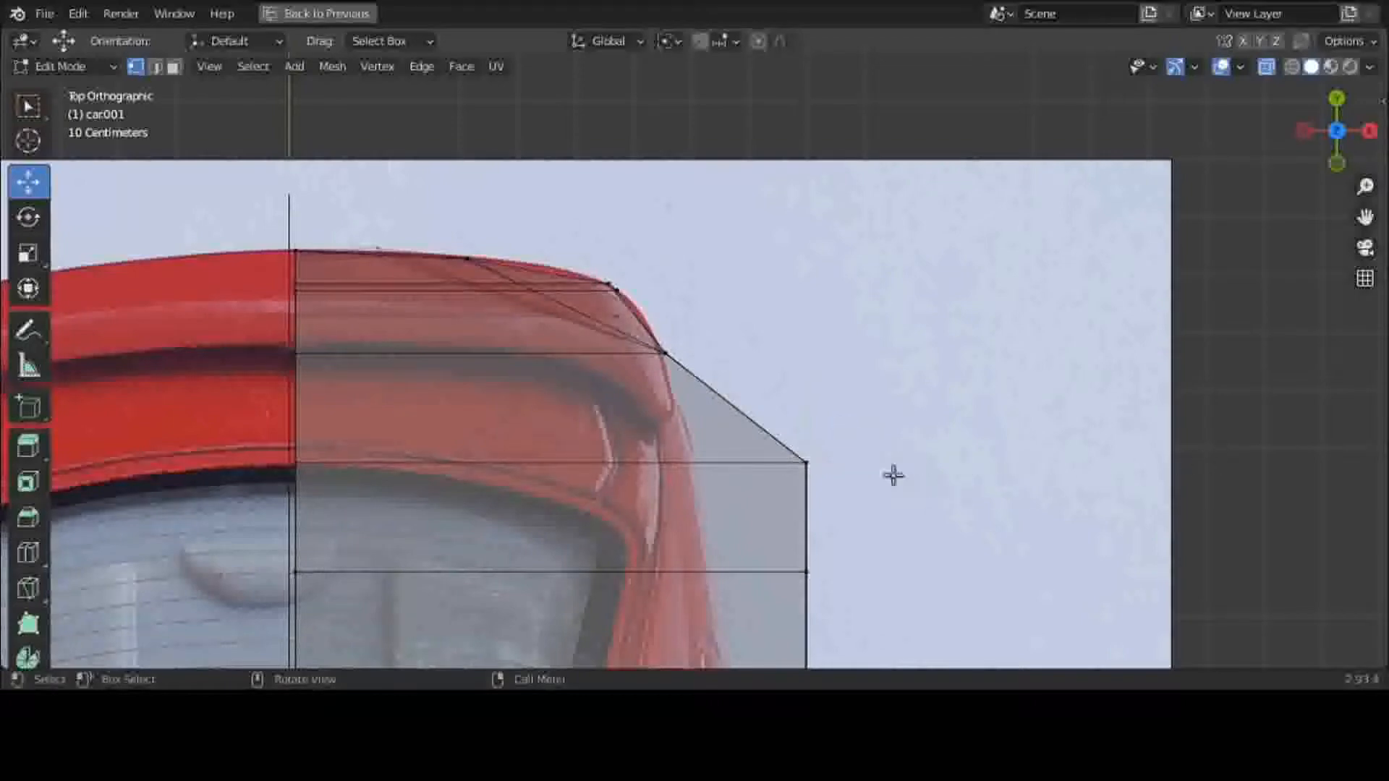
left_click(785, 477)
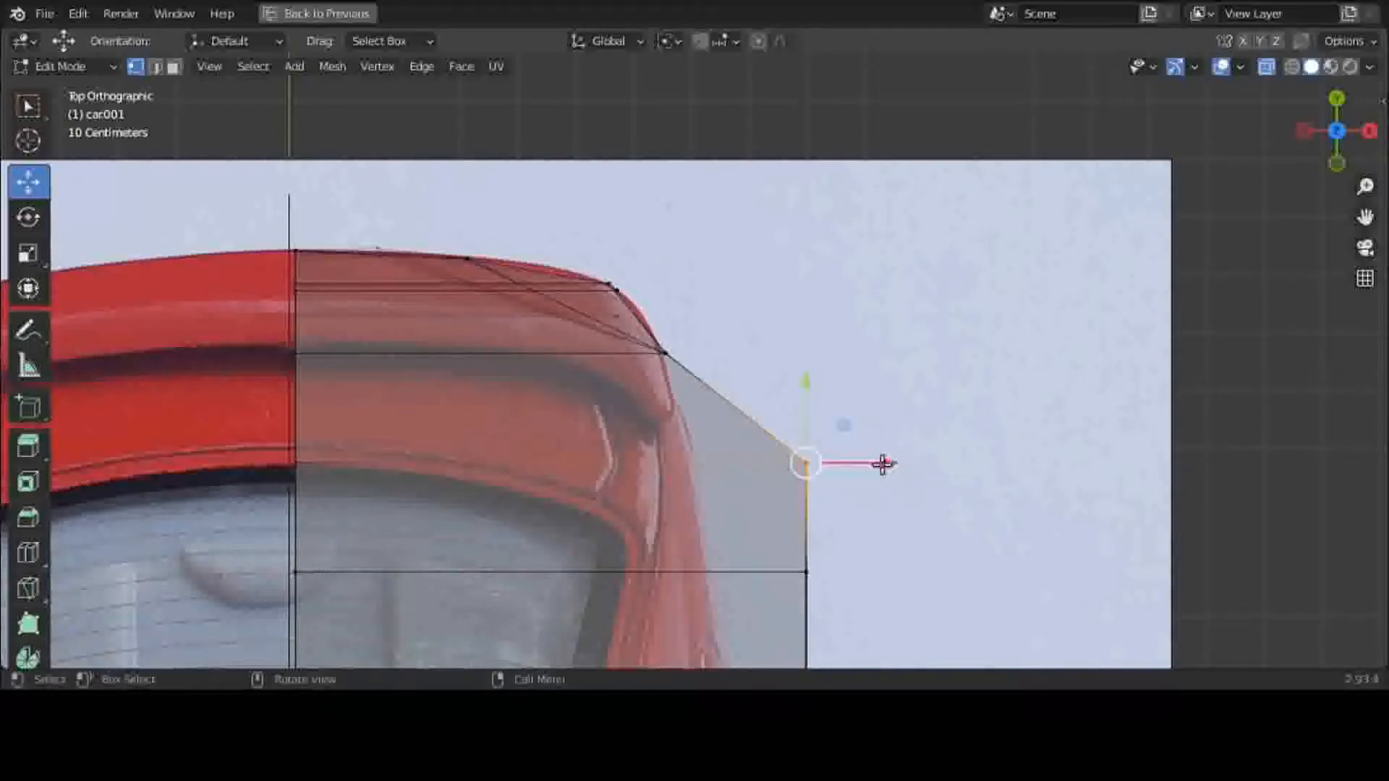
left_click_drag(883, 464, 770, 479)
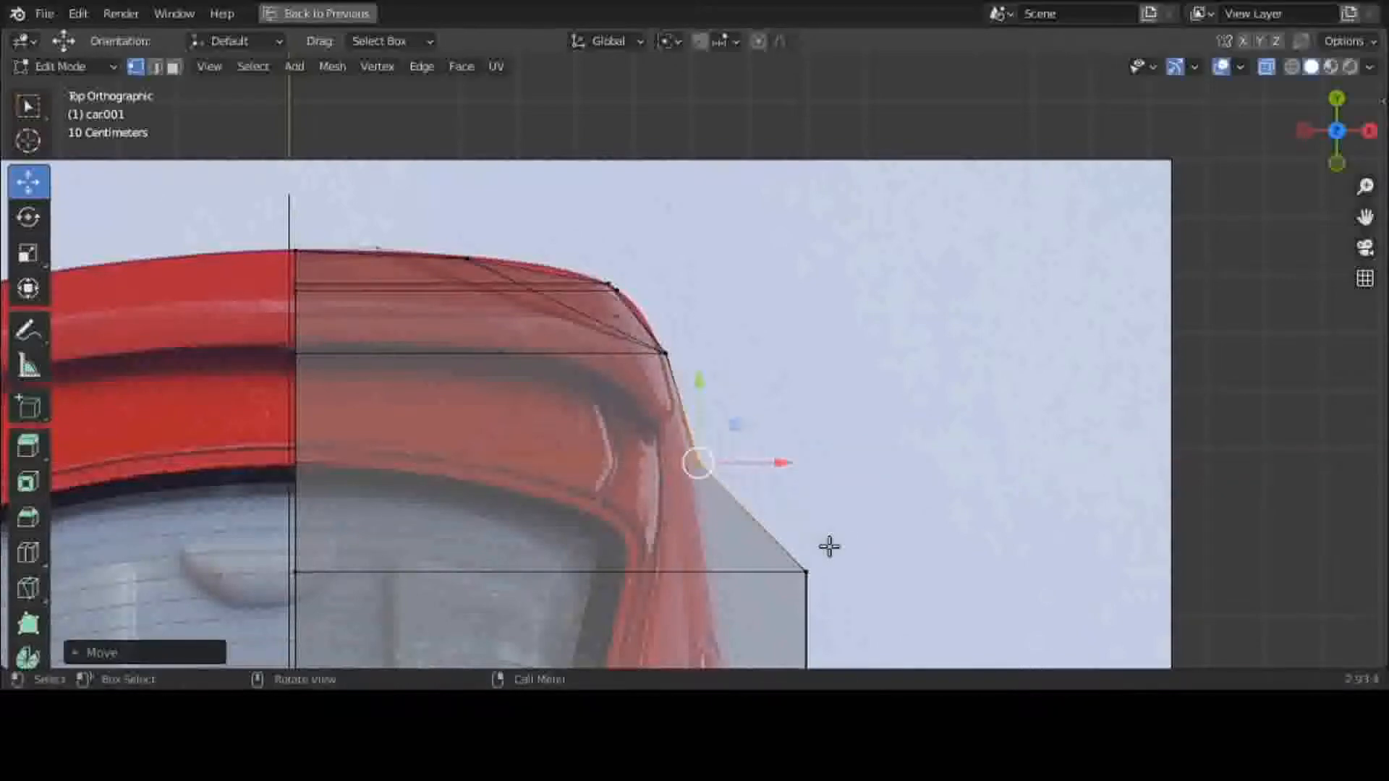
left_click(804, 575)
left_click_drag(877, 567, 766, 581)
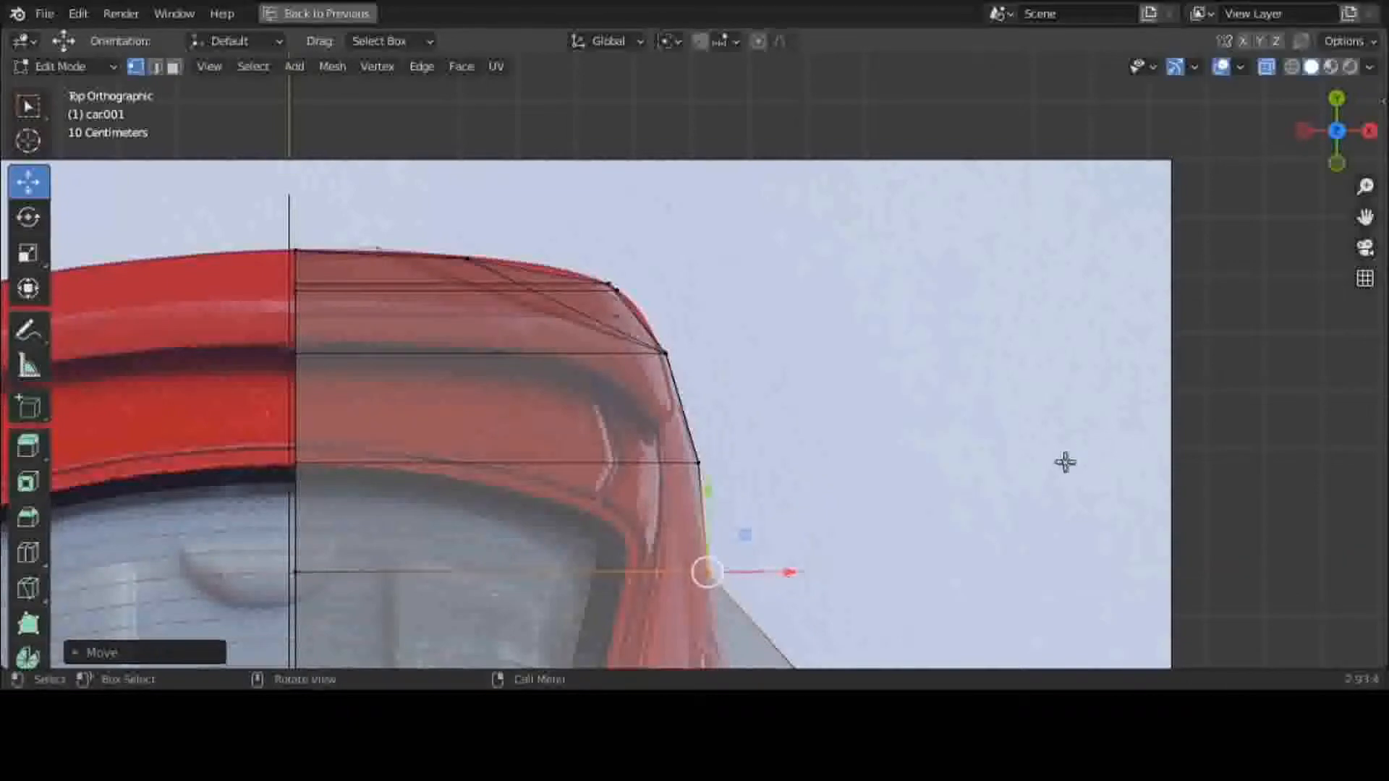
Move the outer vertices of the two rows around the front half of the rear window inward along X onto the body side
left_click_drag(1366, 222, 1364, 0)
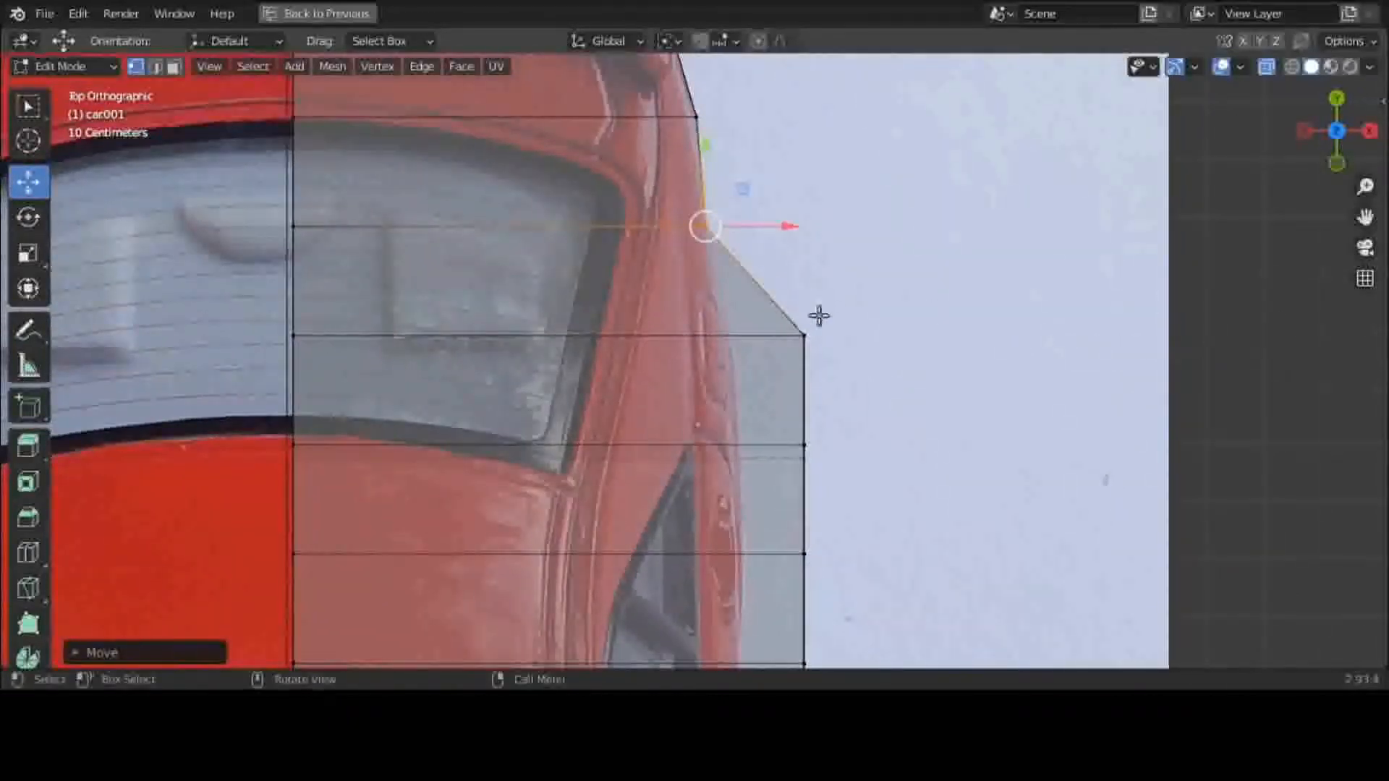
left_click_drag(818, 315, 788, 359)
left_click_drag(869, 342, 792, 364)
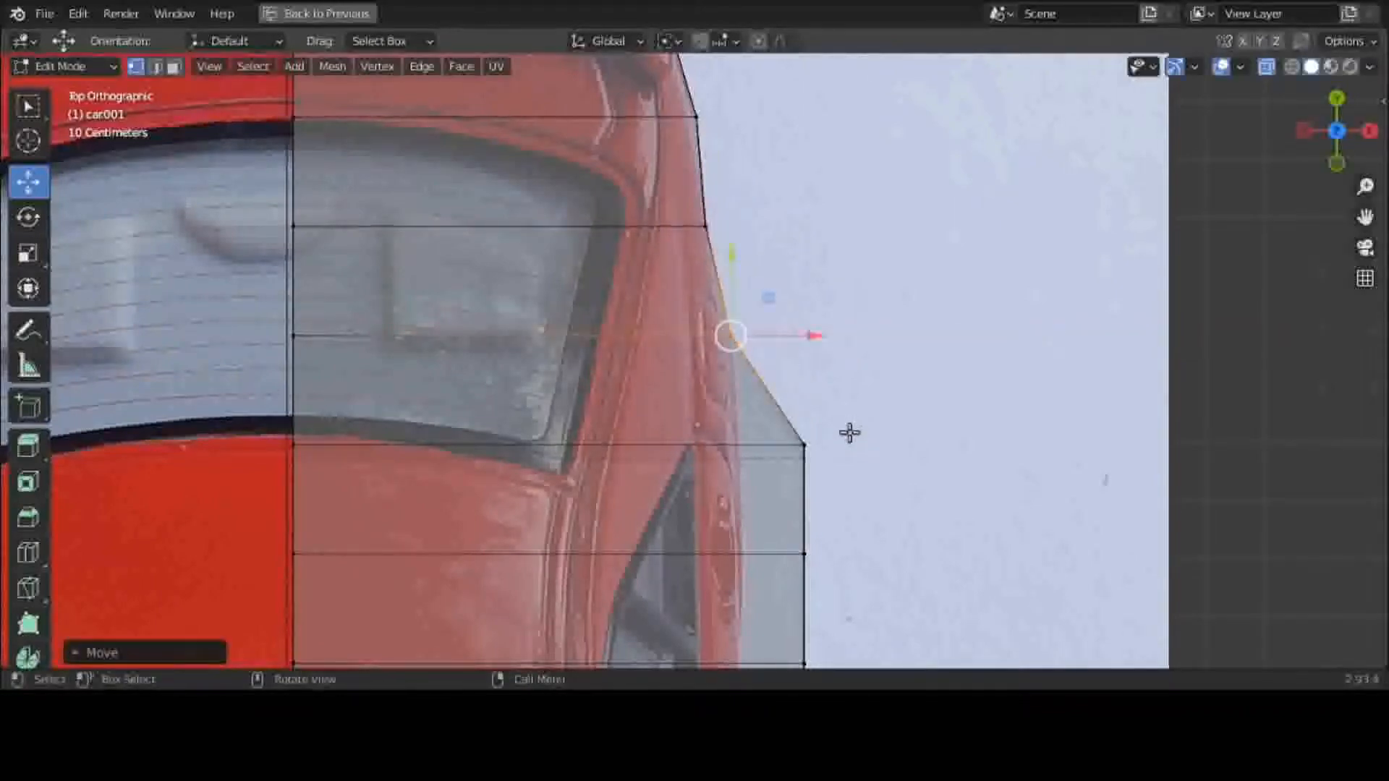
left_click_drag(870, 424, 793, 469)
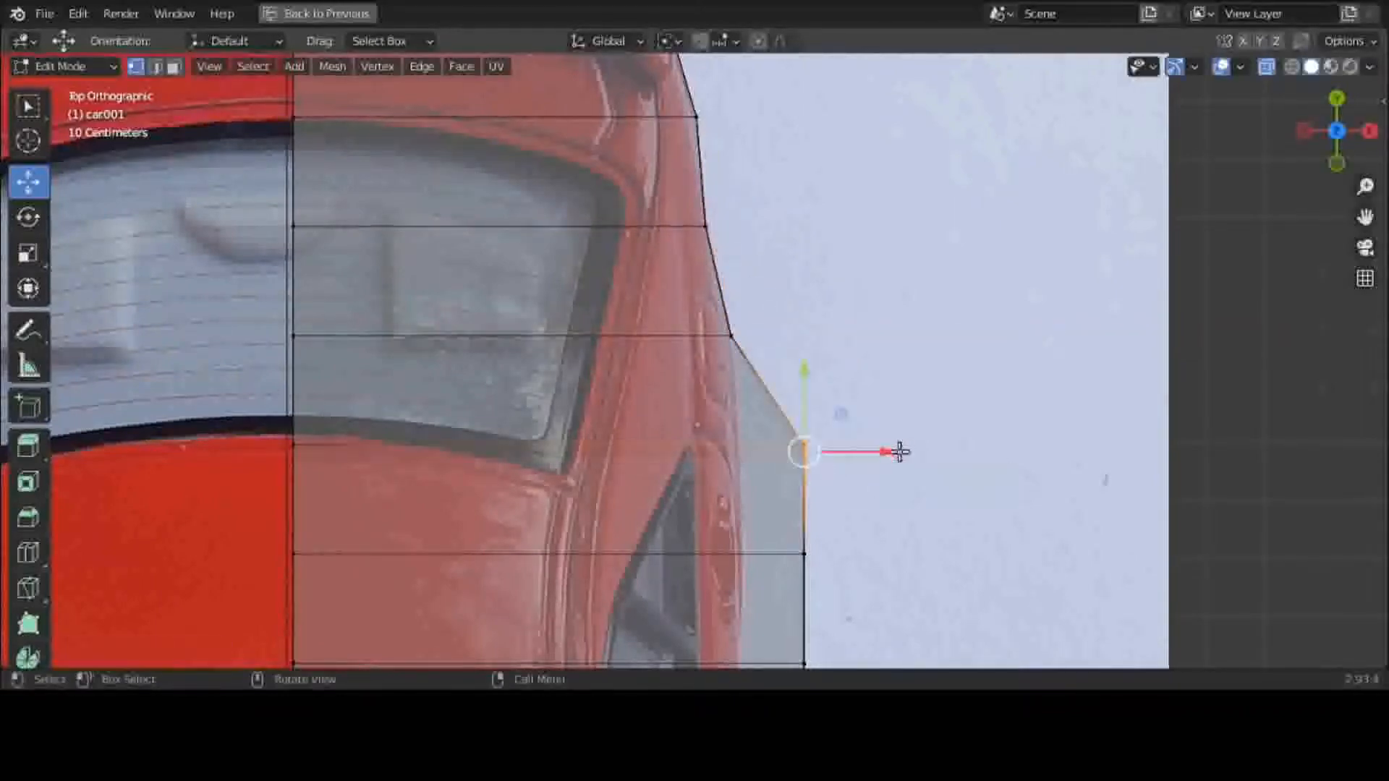
left_click_drag(896, 452, 831, 490)
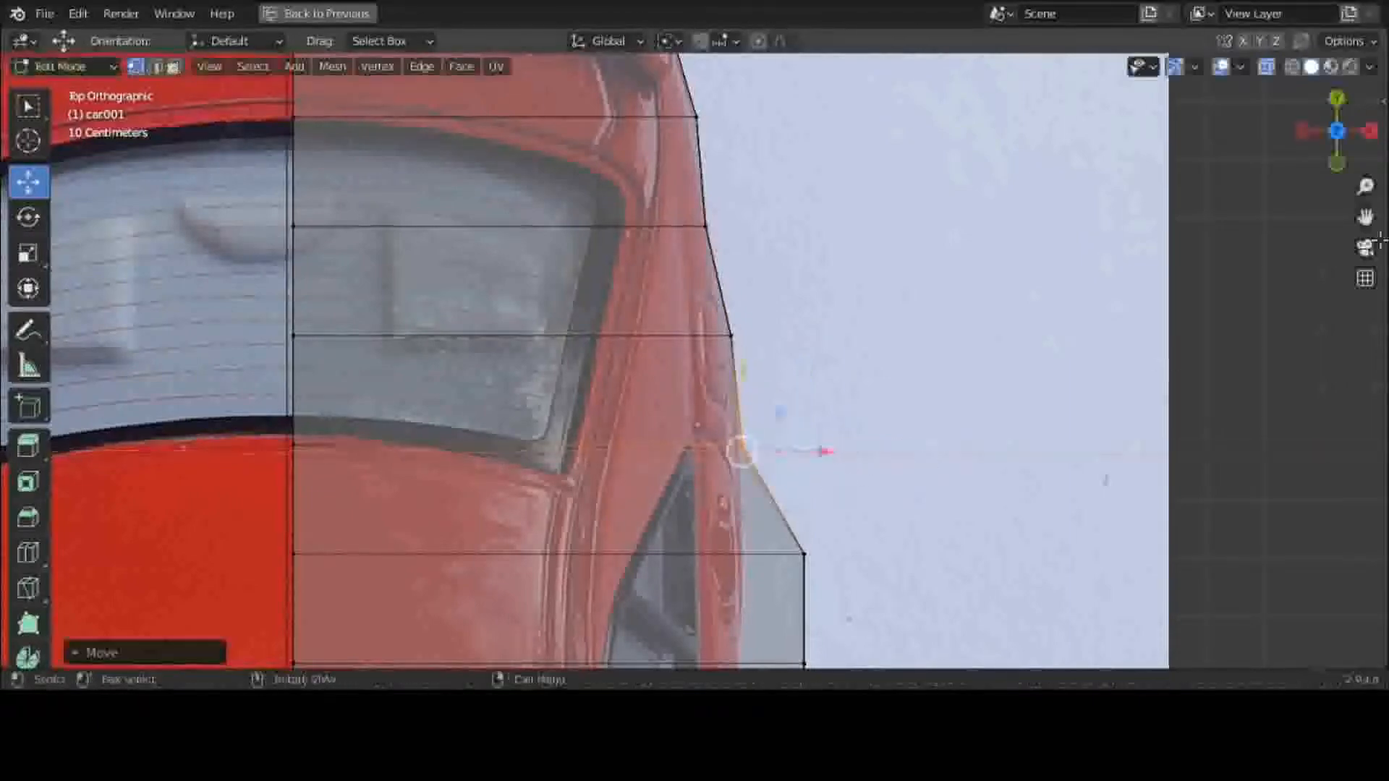
Move the outer vertices of the two rows beside the rear of the roof inward along X onto the body side
left_click_drag(1365, 217, 1311, 272)
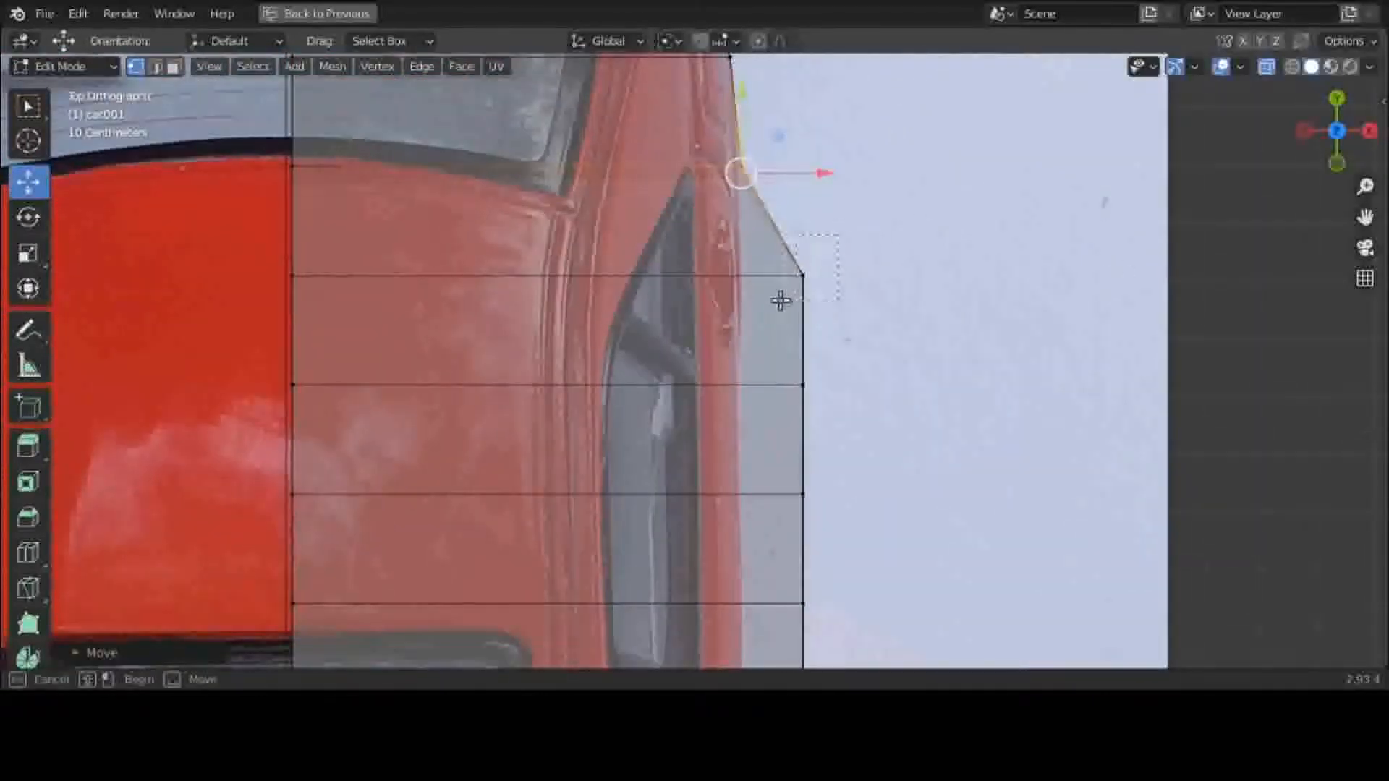
left_click(803, 275)
left_click_drag(877, 276, 818, 314)
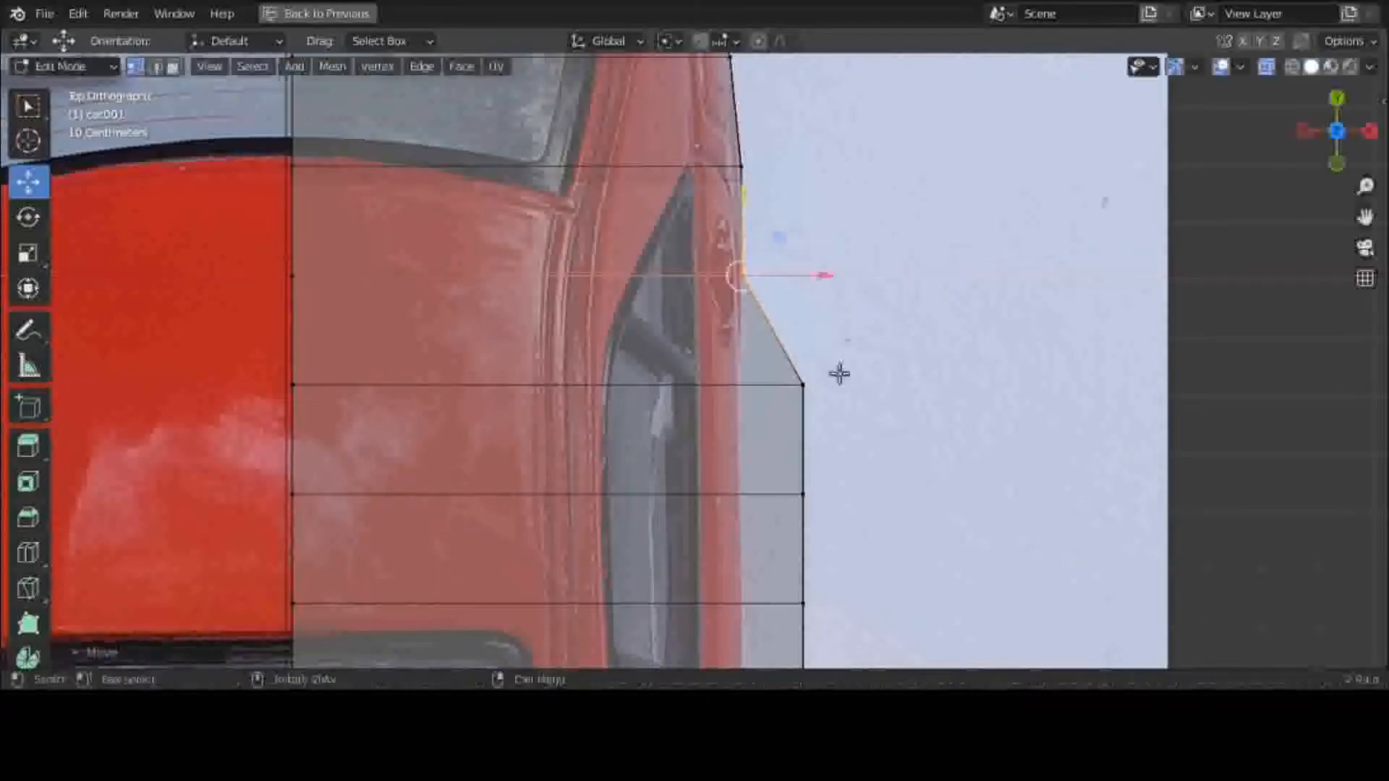
left_click(839, 370)
left_click_drag(776, 428, 776, 429)
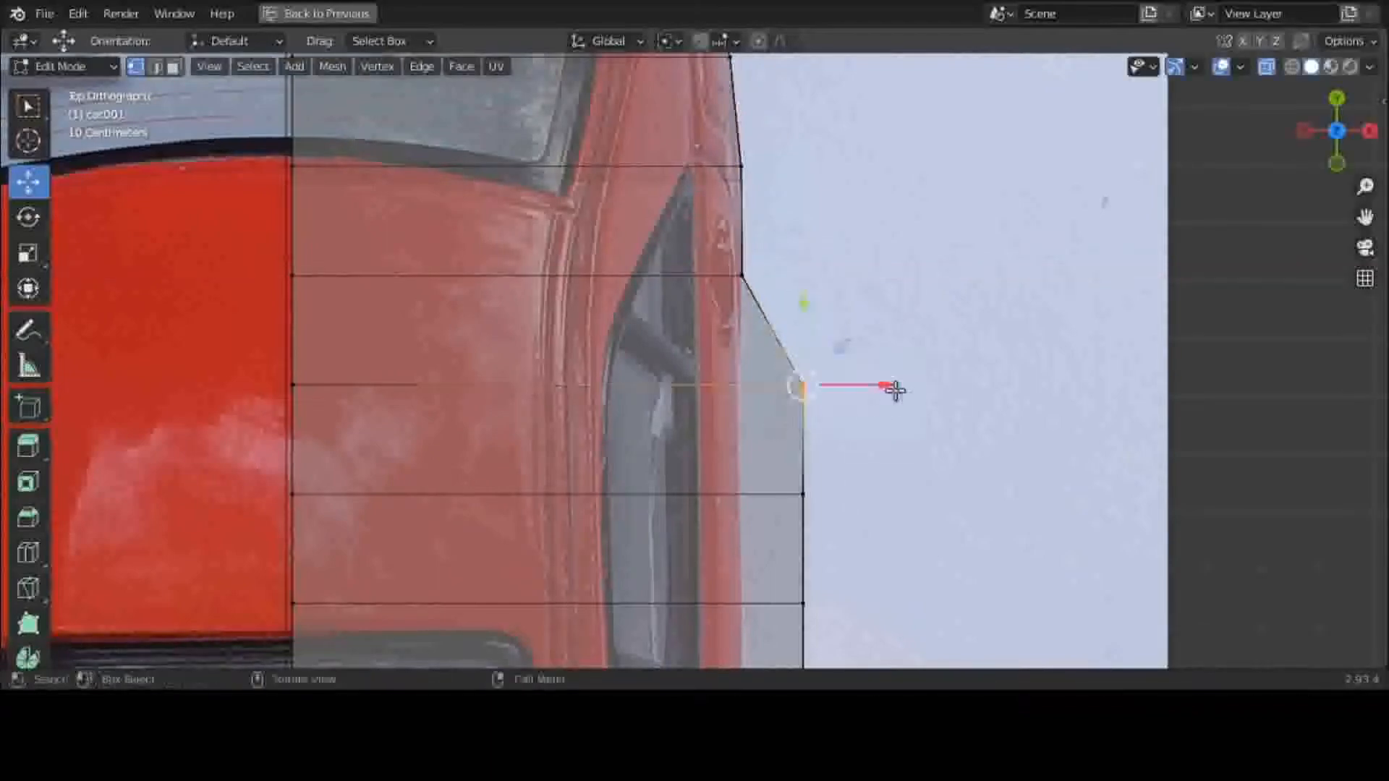
left_click_drag(893, 391, 819, 396)
Move the outer vertices of the next two rows, just behind the roof's glass panel, inward along X onto the body side
left_click_drag(826, 474, 797, 521)
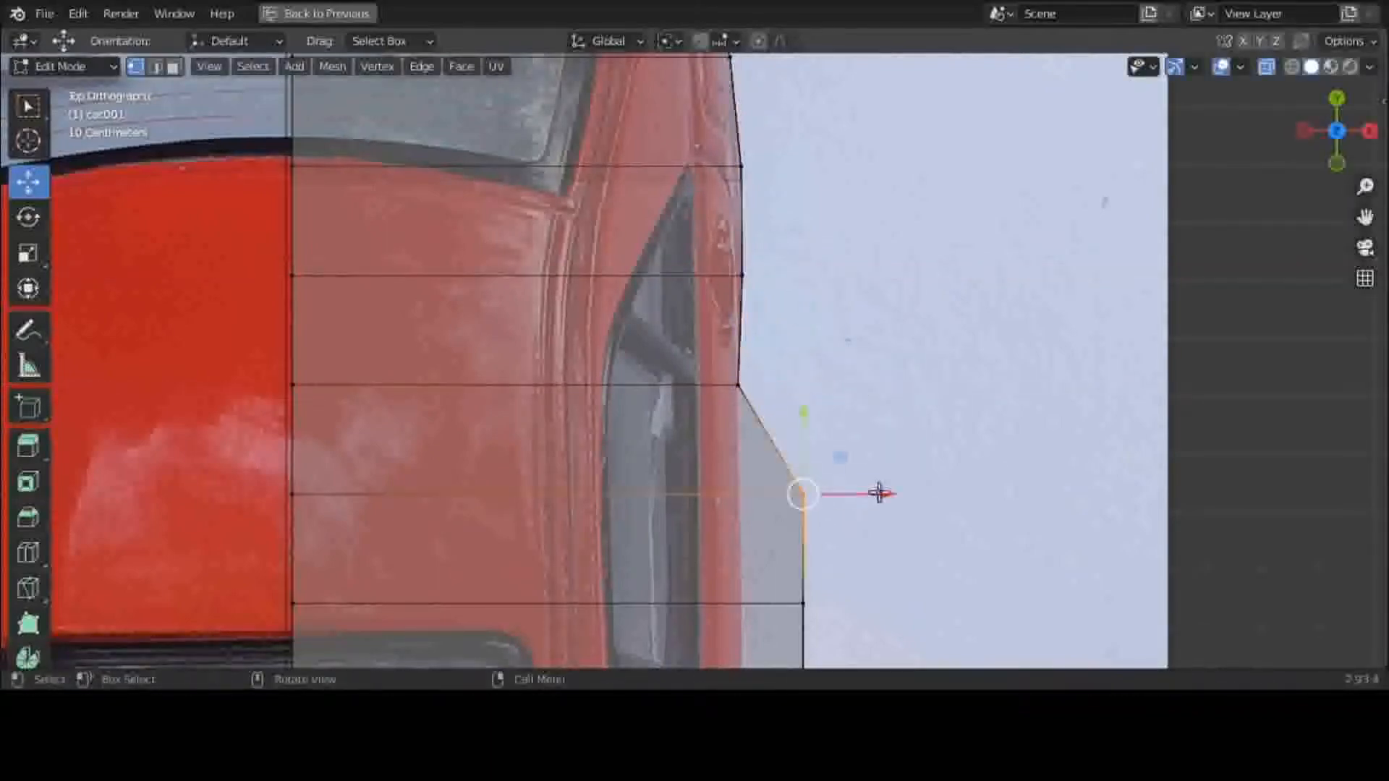
left_click_drag(878, 490, 812, 513)
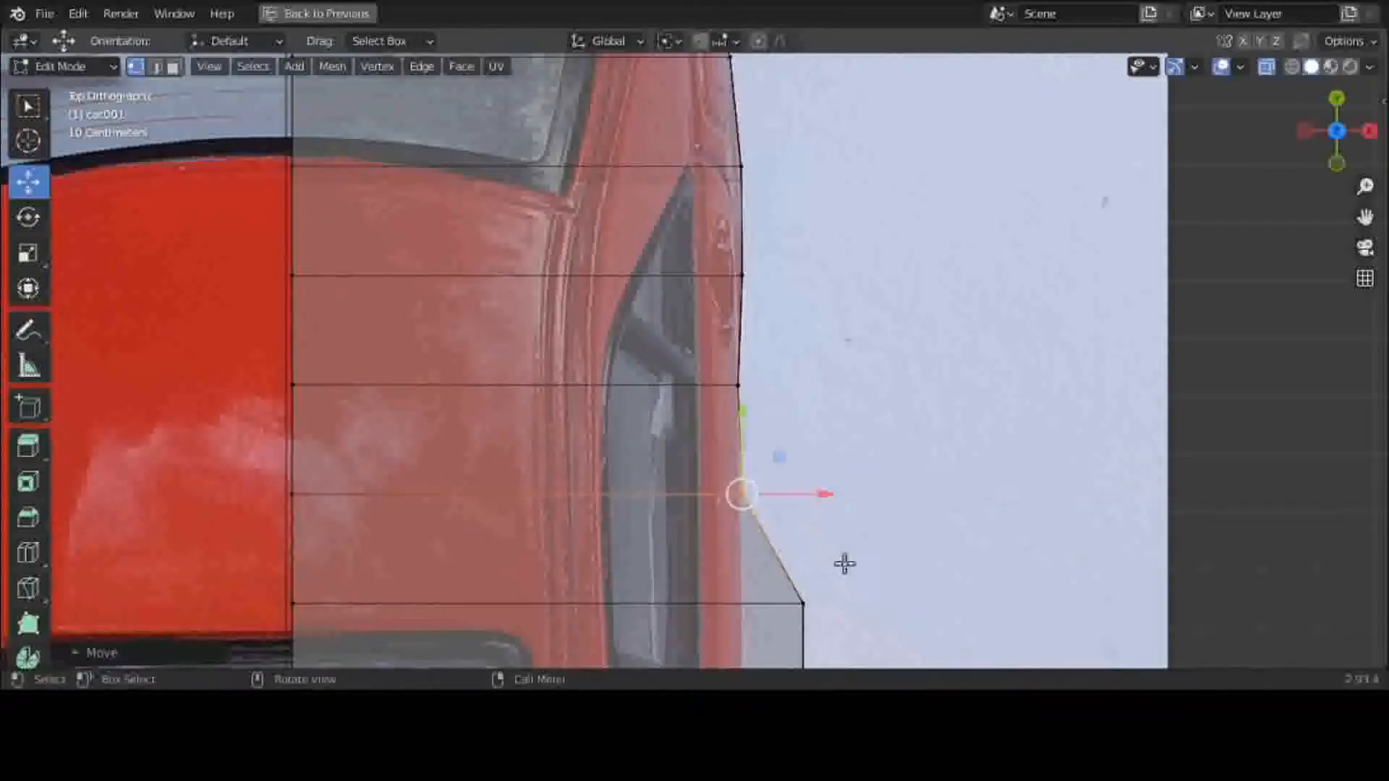
left_click_drag(779, 639, 779, 640)
left_click_drag(879, 605, 822, 611)
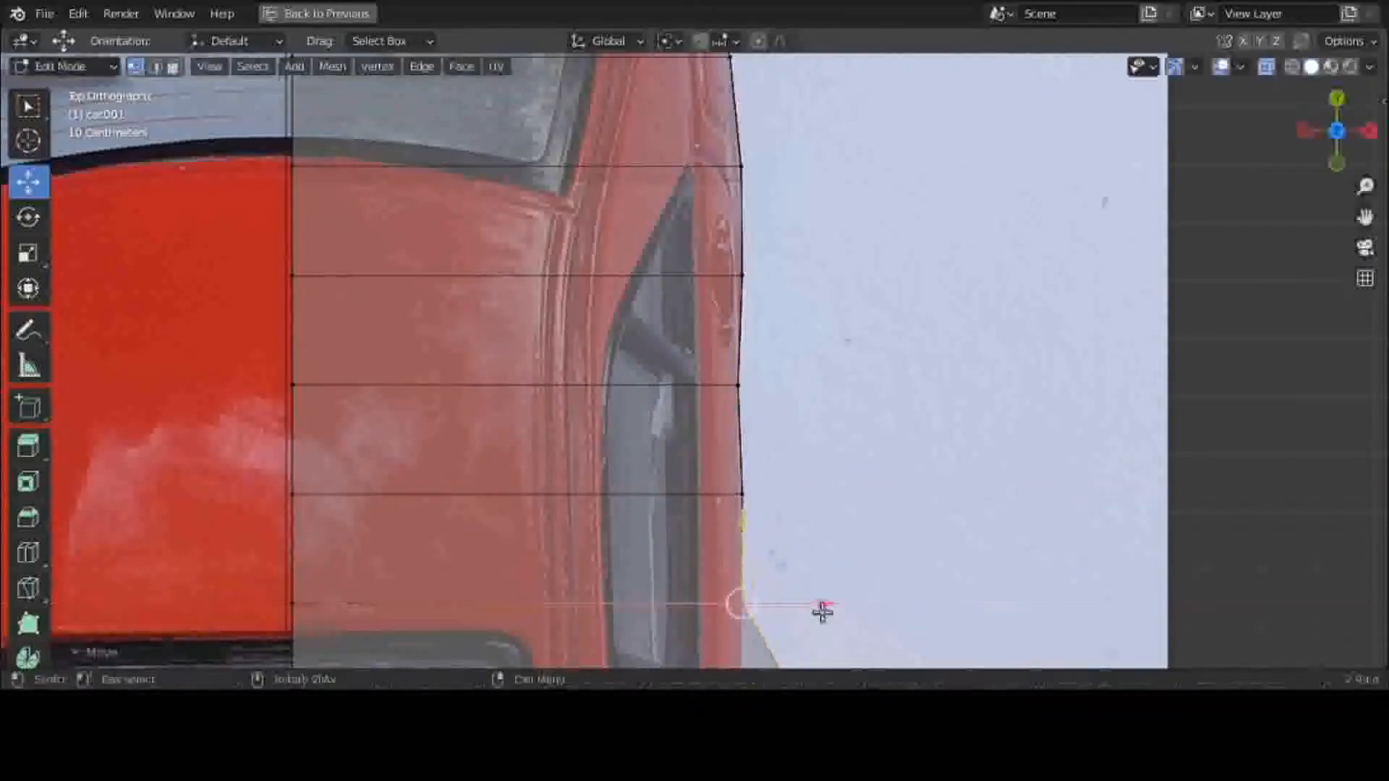
Move the outer vertices of the three rows beside the roof's glass panel inward along X onto the body side
left_click_drag(1365, 216, 1365, 0)
right_click(1044, 288)
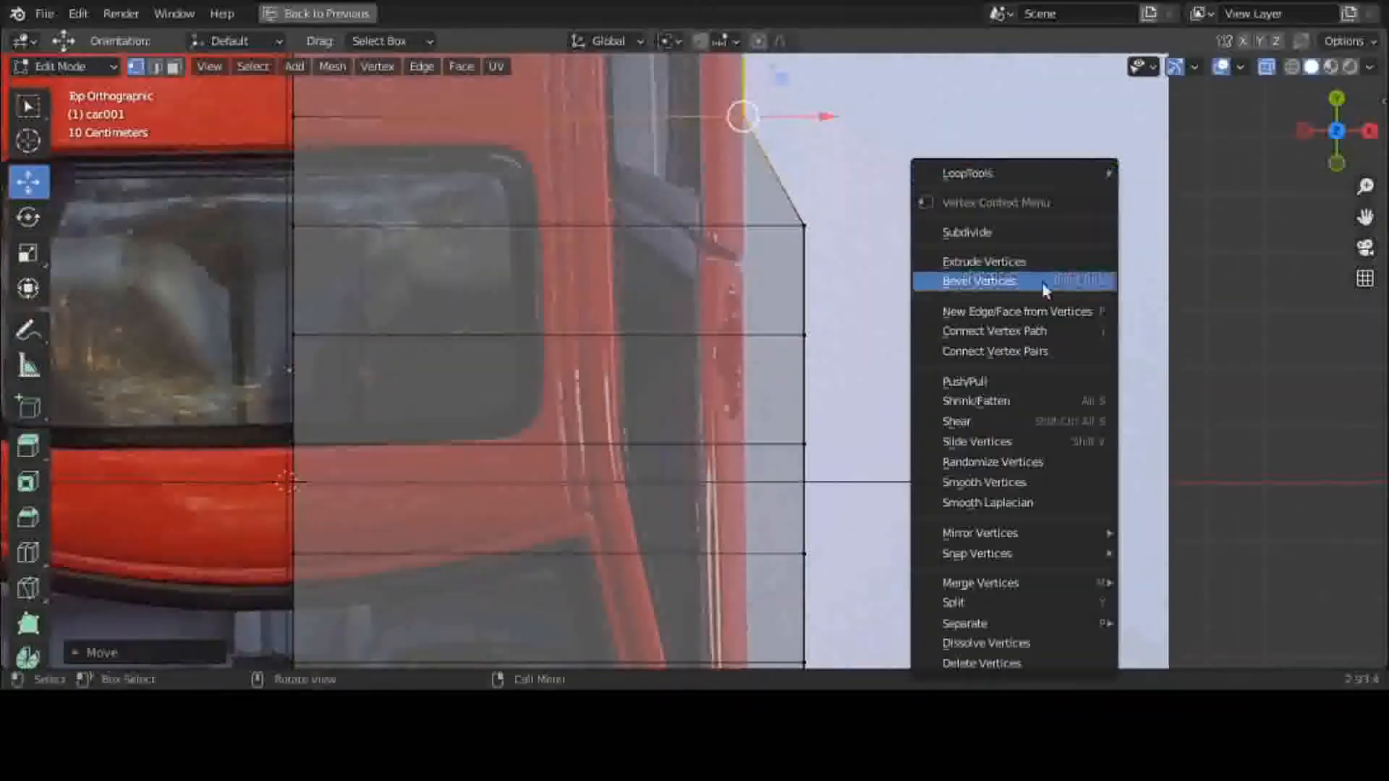
left_click_drag(843, 202, 797, 254)
left_click_drag(884, 228, 822, 255)
left_click_drag(819, 310, 799, 361)
left_click_drag(838, 414, 789, 455)
left_click_drag(878, 439, 814, 459)
Move the outer vertices of the three rows leading up to the wing mirror inward along X onto the body side
left_click_drag(1362, 222, 1379, 2)
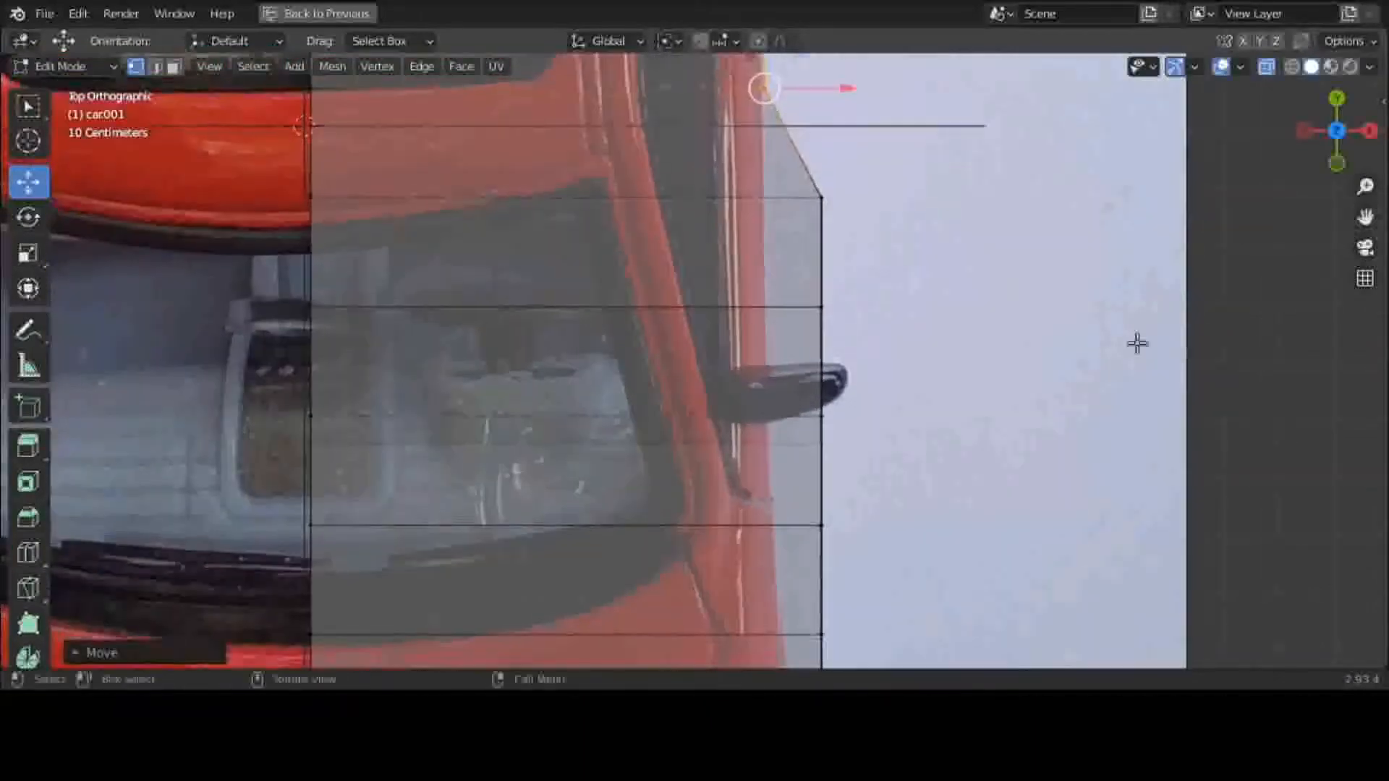
left_click_drag(868, 163, 812, 239)
left_click_drag(900, 199, 839, 235)
left_click_drag(846, 285, 810, 329)
left_click_drag(897, 307, 824, 338)
left_click_drag(849, 404, 811, 442)
left_click_drag(875, 417, 821, 447)
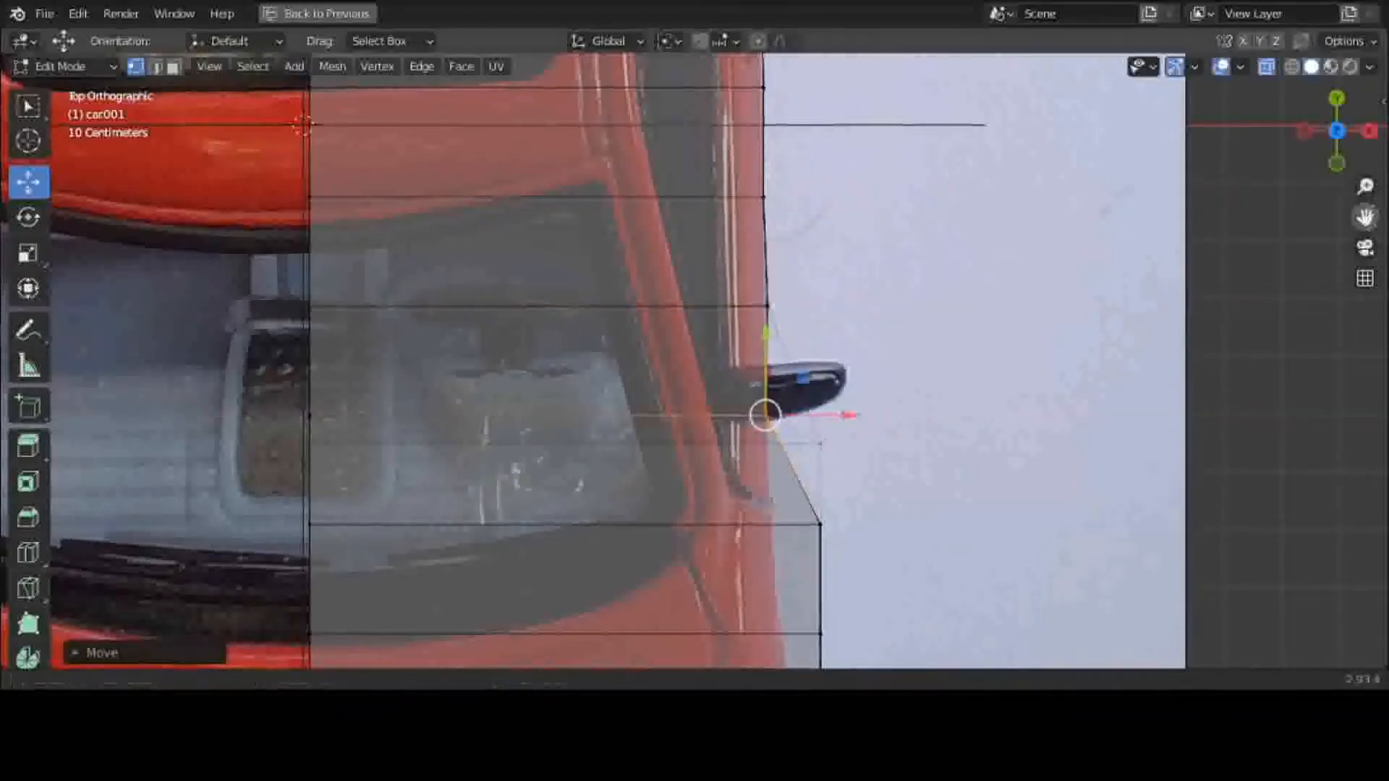
Move the outer vertices of the four rows from the windscreen base along the bonnet inward along X onto the front fender's edge
scroll(853, 121, "down", 5, "shift")
left_click_drag(853, 121, 813, 204)
left_click_drag(901, 152, 814, 293)
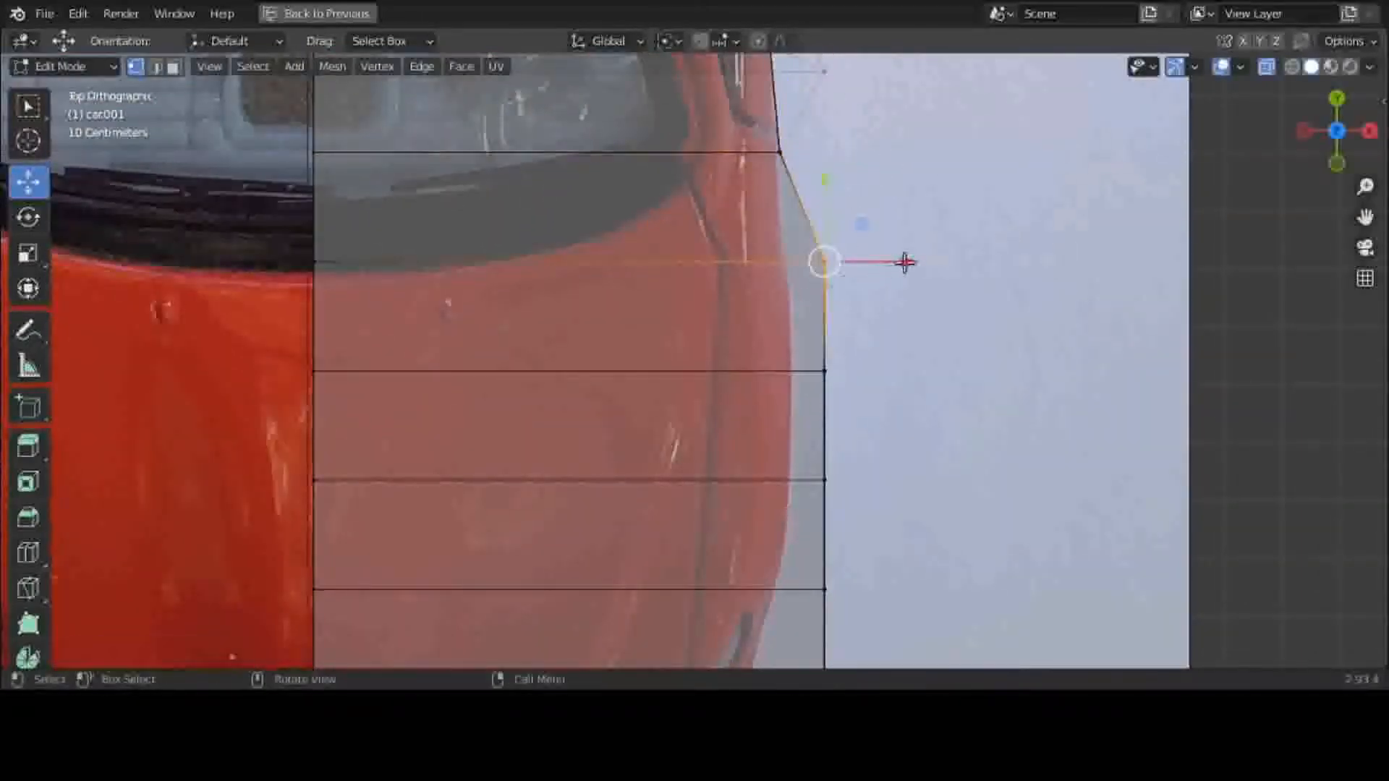
left_click_drag(904, 261, 865, 299)
left_click_drag(868, 350, 810, 398)
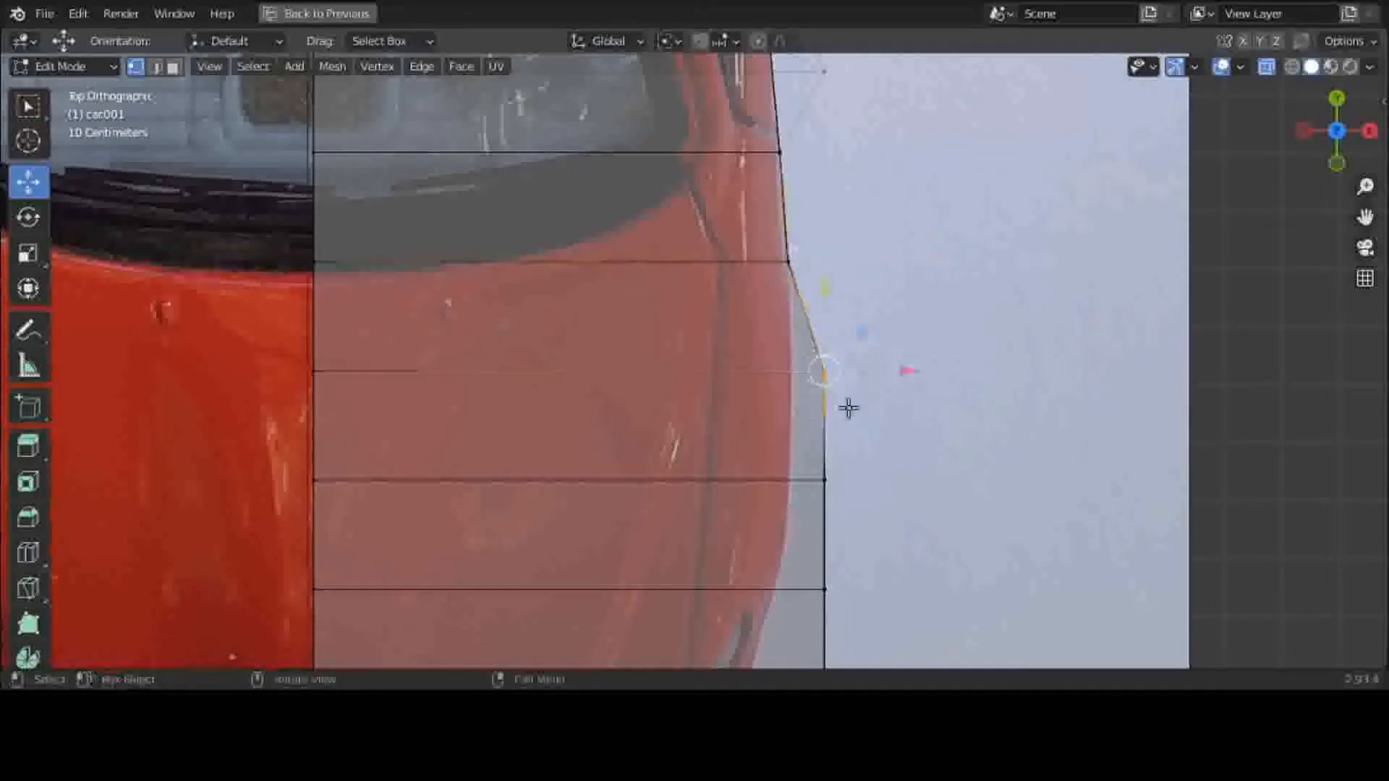
left_click_drag(905, 371, 865, 400)
left_click_drag(853, 456, 853, 494)
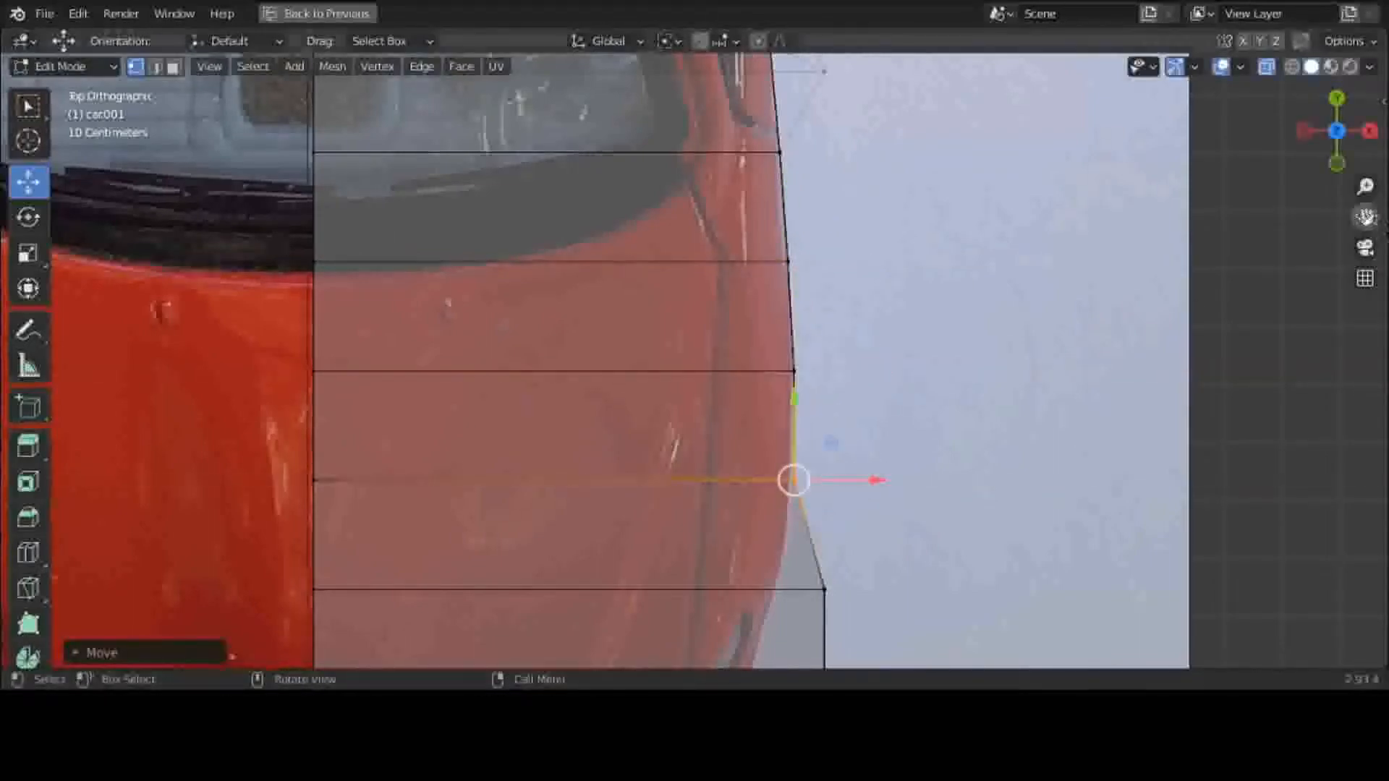
Move the outer vertices of the next three rows inward onto the reference's rounded front corner
scroll(1187, 306, "down", 5, "shift")
left_click_drag(862, 214, 810, 256)
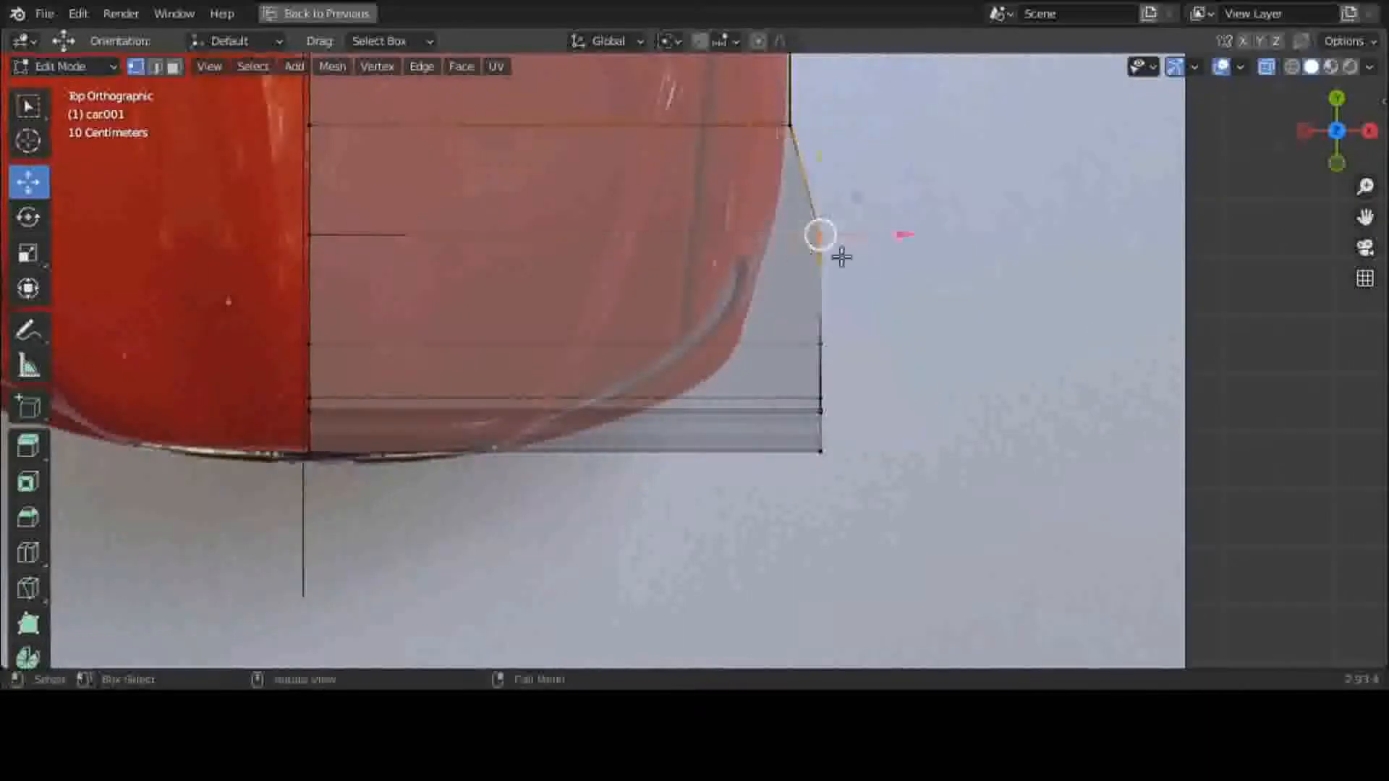
left_click_drag(896, 235, 845, 254)
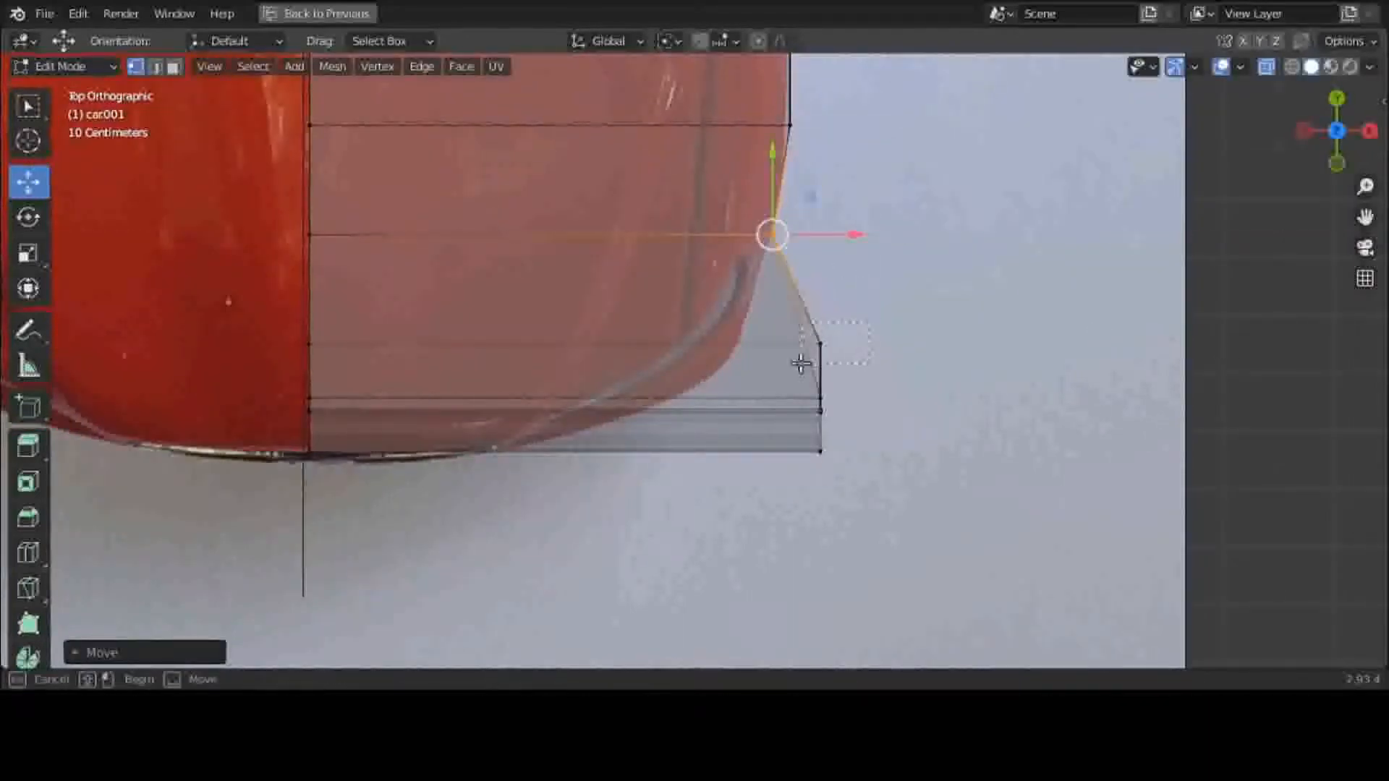
left_click_drag(801, 364, 800, 363)
left_click_drag(887, 341, 737, 386)
left_click(817, 397)
left_click_drag(687, 345, 682, 339)
Move the overlapping outer vertices just behind the front end inward along X about 0.3 m onto the car's front outline
scroll(856, 385, "up", 3)
scroll(855, 385, "up", 1)
left_click_drag(1365, 217, 1344, 15)
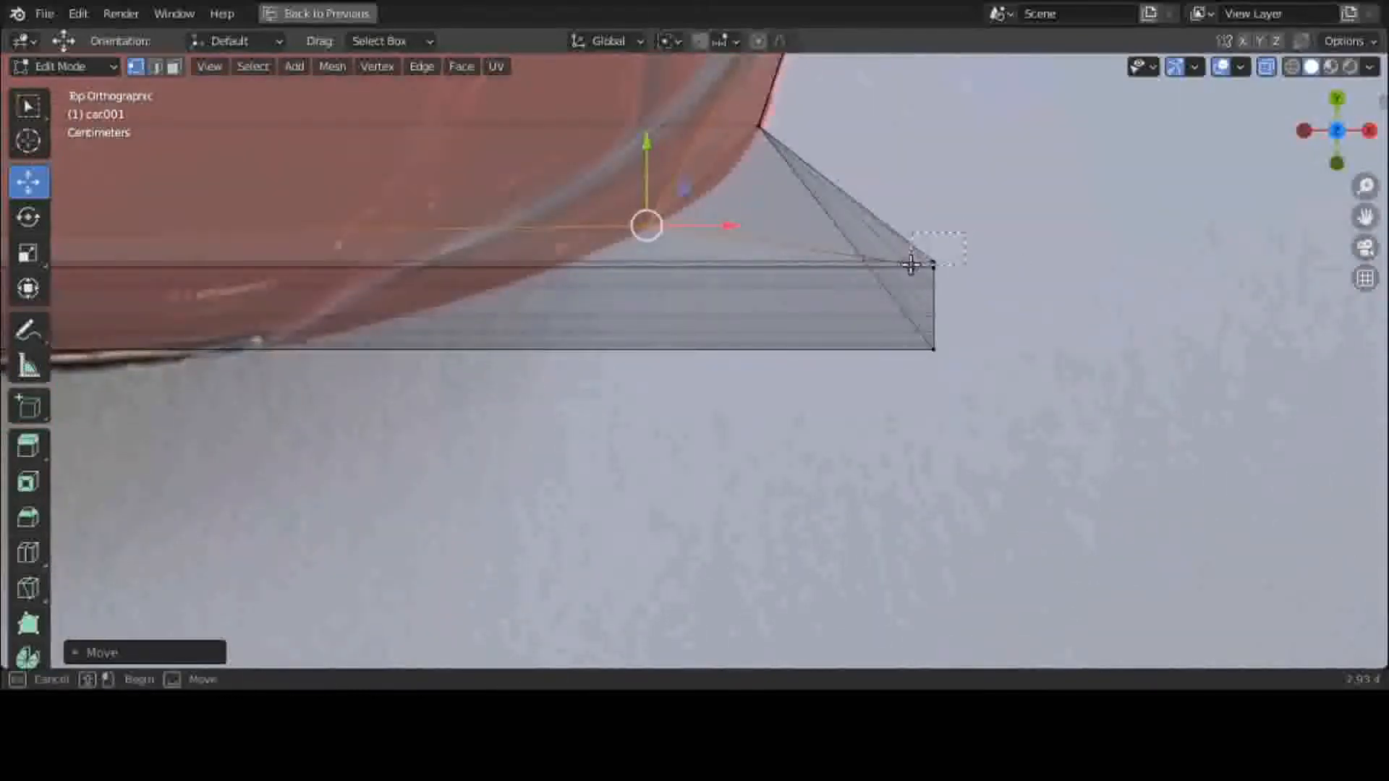
left_click_drag(911, 265, 919, 269)
key("g")
key("x")
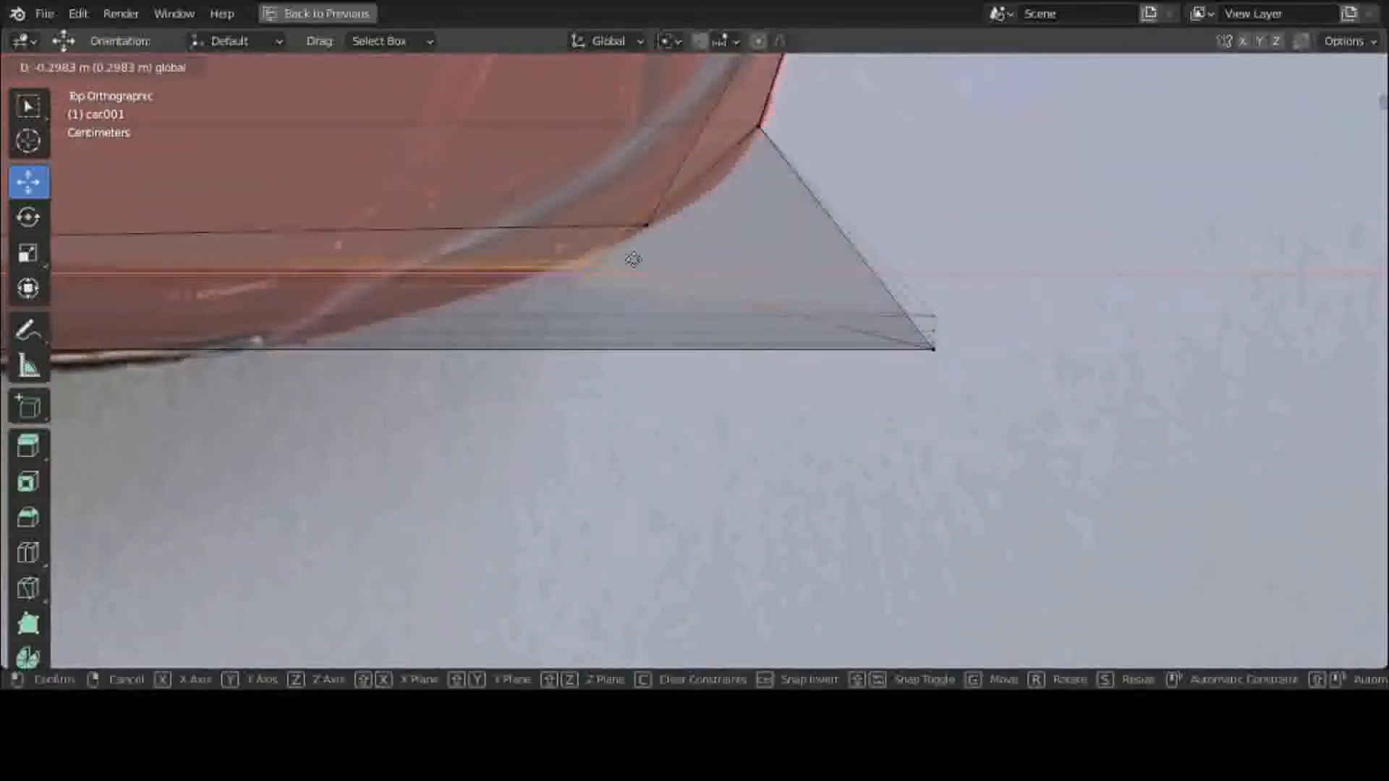
left_click(633, 259)
left_click(964, 201)
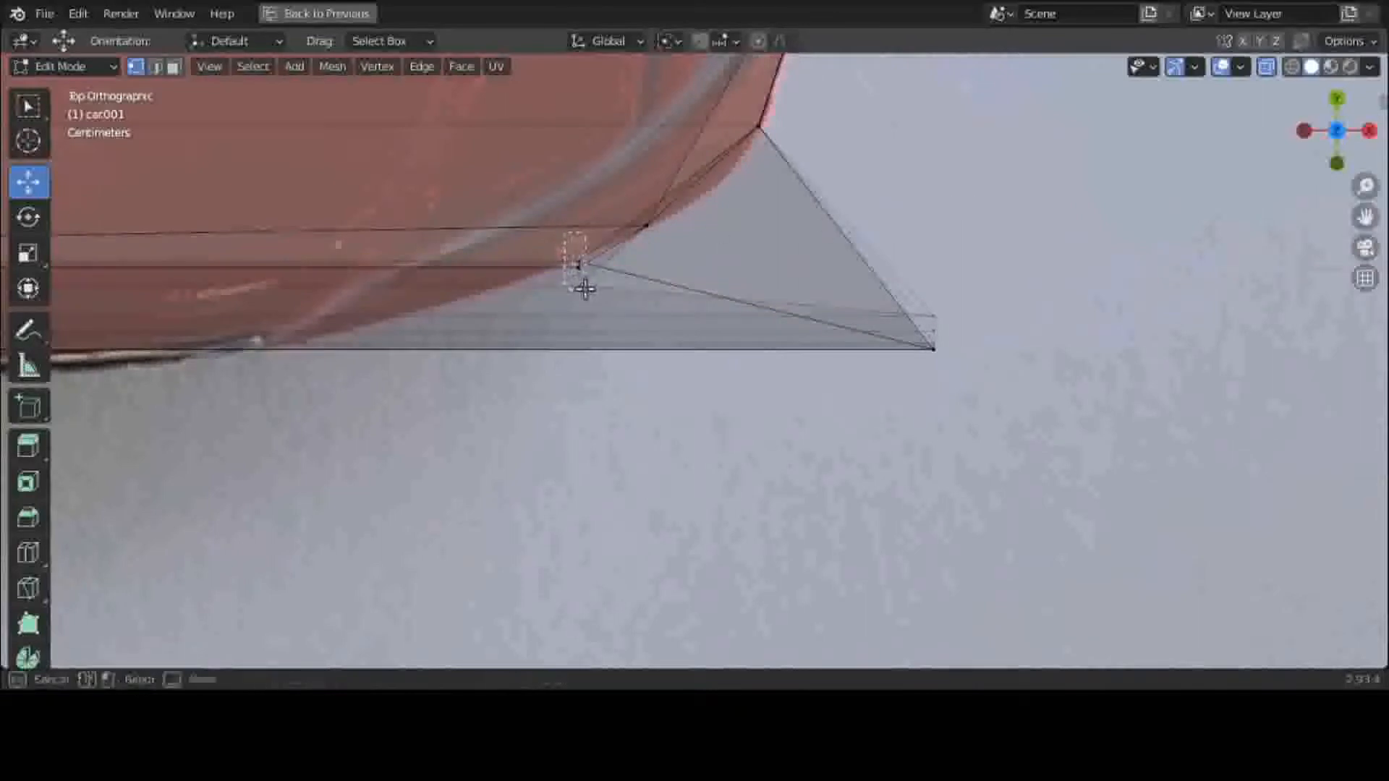
Fine-tune the overlapping vertices just placed on the front outline with small free moves
left_click_drag(584, 288, 586, 289)
key("g")
left_click(590, 291)
key("g")
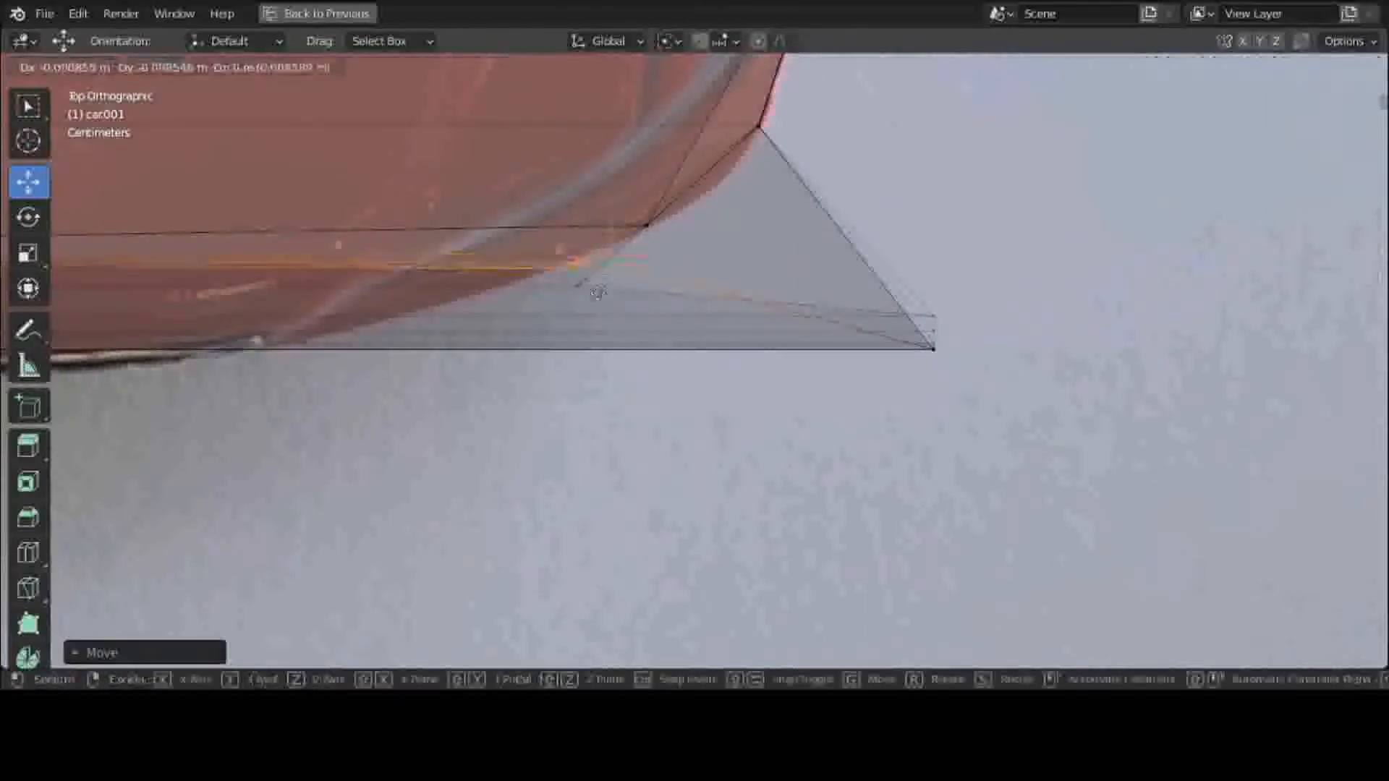
left_click(599, 296)
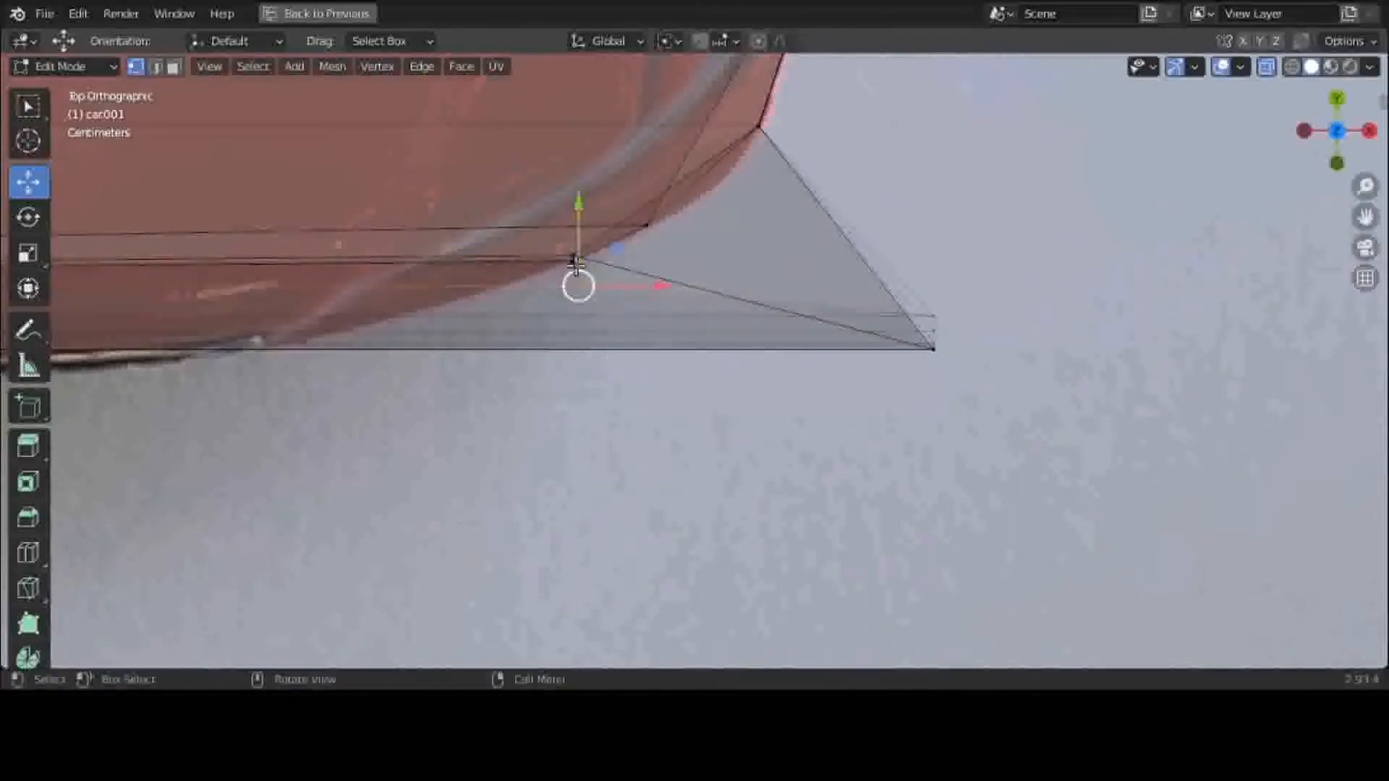
Fine-tune the last placed vertex and move the neighbouring outermost vertex inward along X and Y onto the rounded front outline
key("g")
left_click(577, 259)
left_click(997, 321)
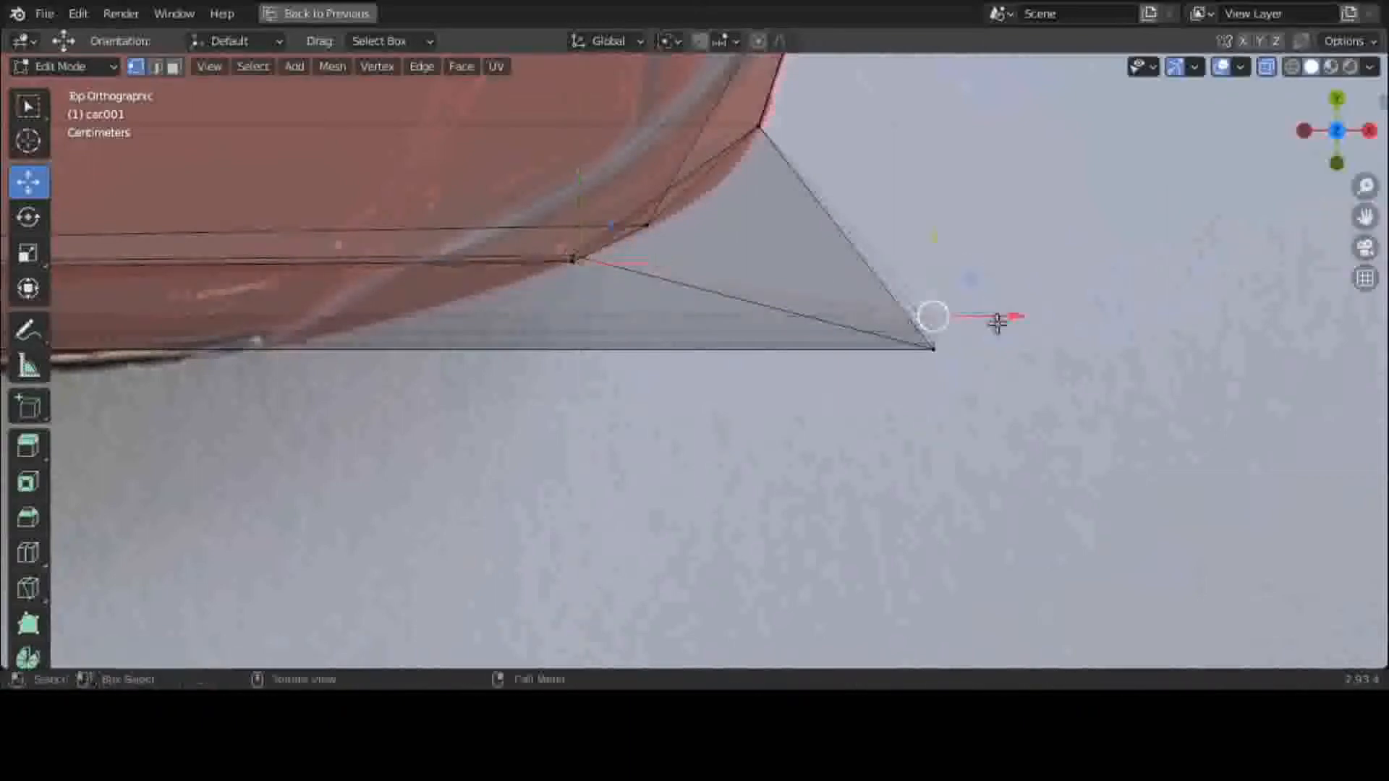
key("g")
key("x")
left_click(513, 300)
key("g")
key("y")
left_click(467, 248)
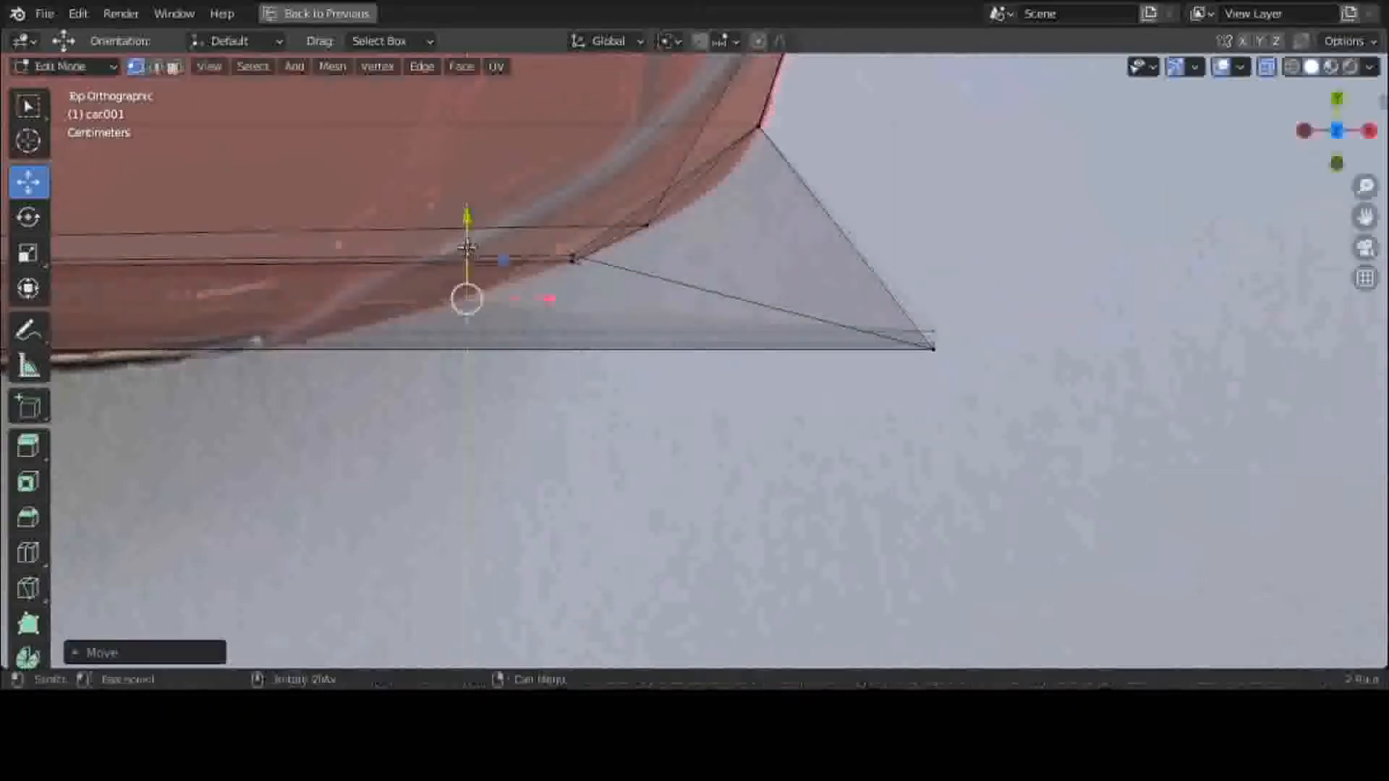
Move the second remaining protruding front-corner vertex inward along X and up along Y onto the car's outline
left_click(952, 329)
key("g")
key("x")
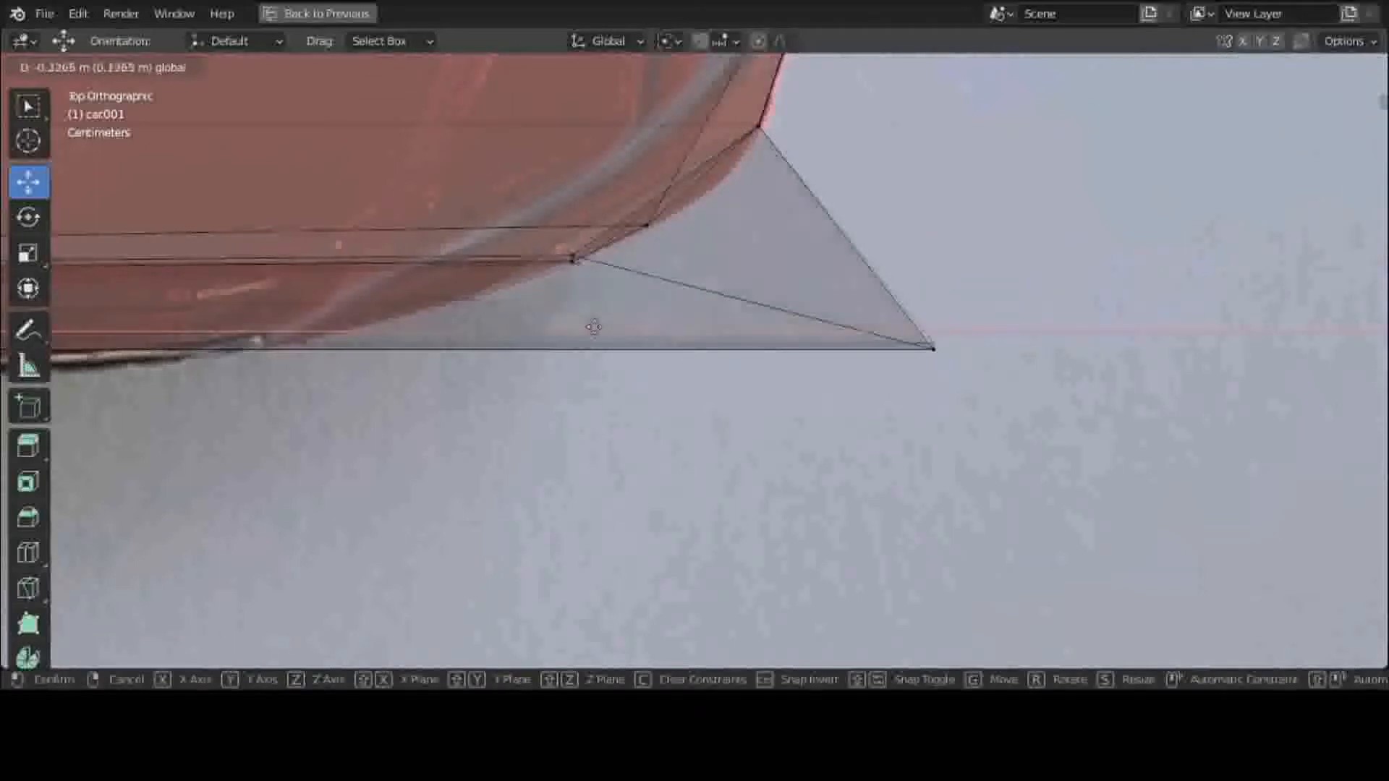
left_click(439, 330)
key("g")
key("y")
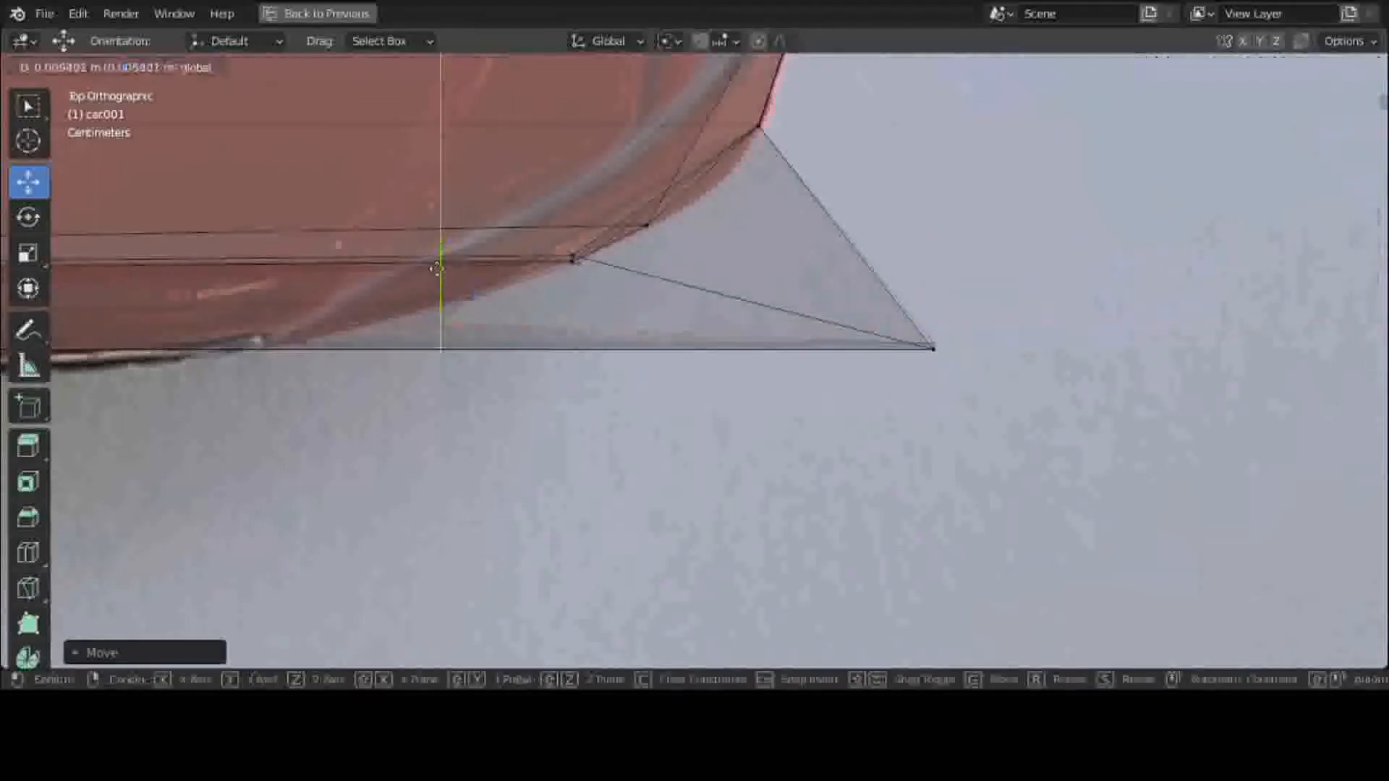
left_click(436, 258)
Move the protruding vertex just above the front-most corner inward along X and up along Y onto the outline
scroll(969, 329, "up", 3)
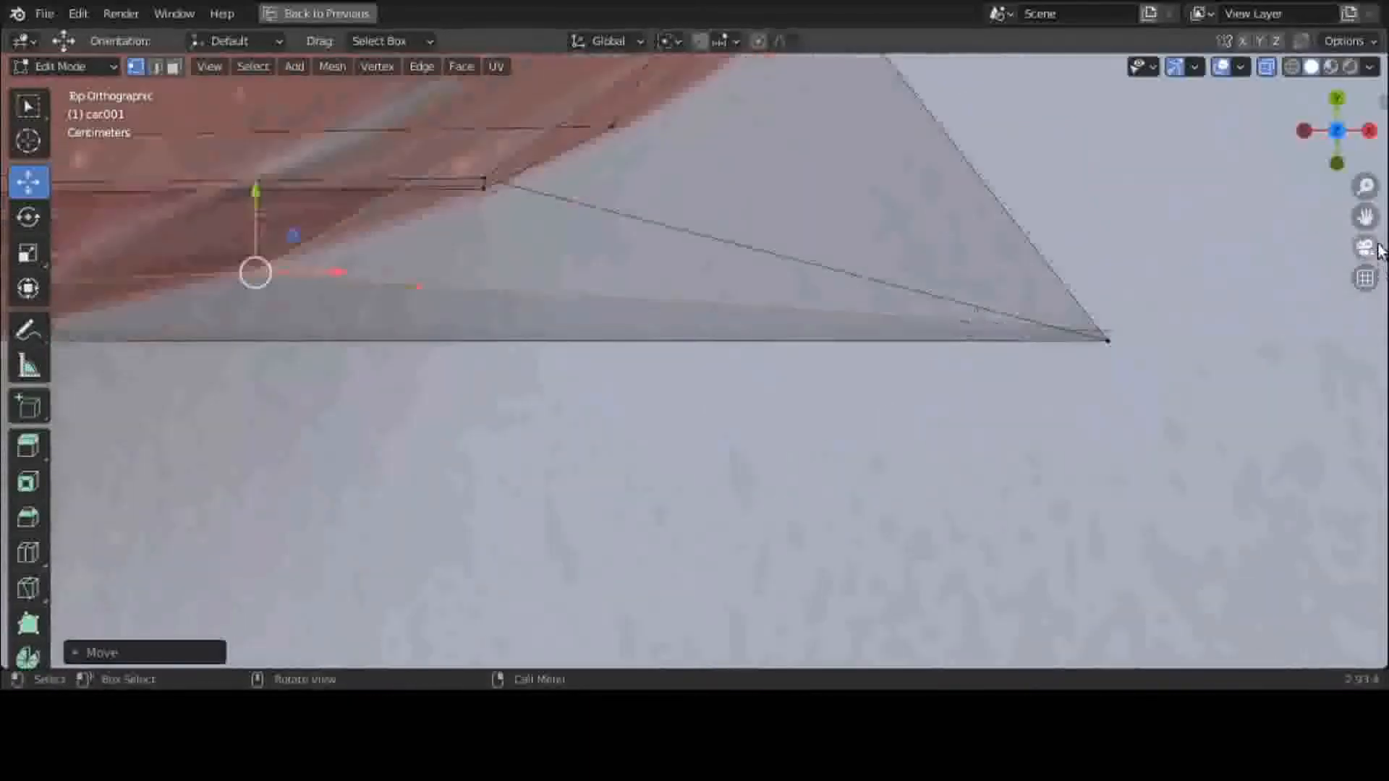
left_click_drag(1365, 217, 1332, 178)
left_click(1065, 294)
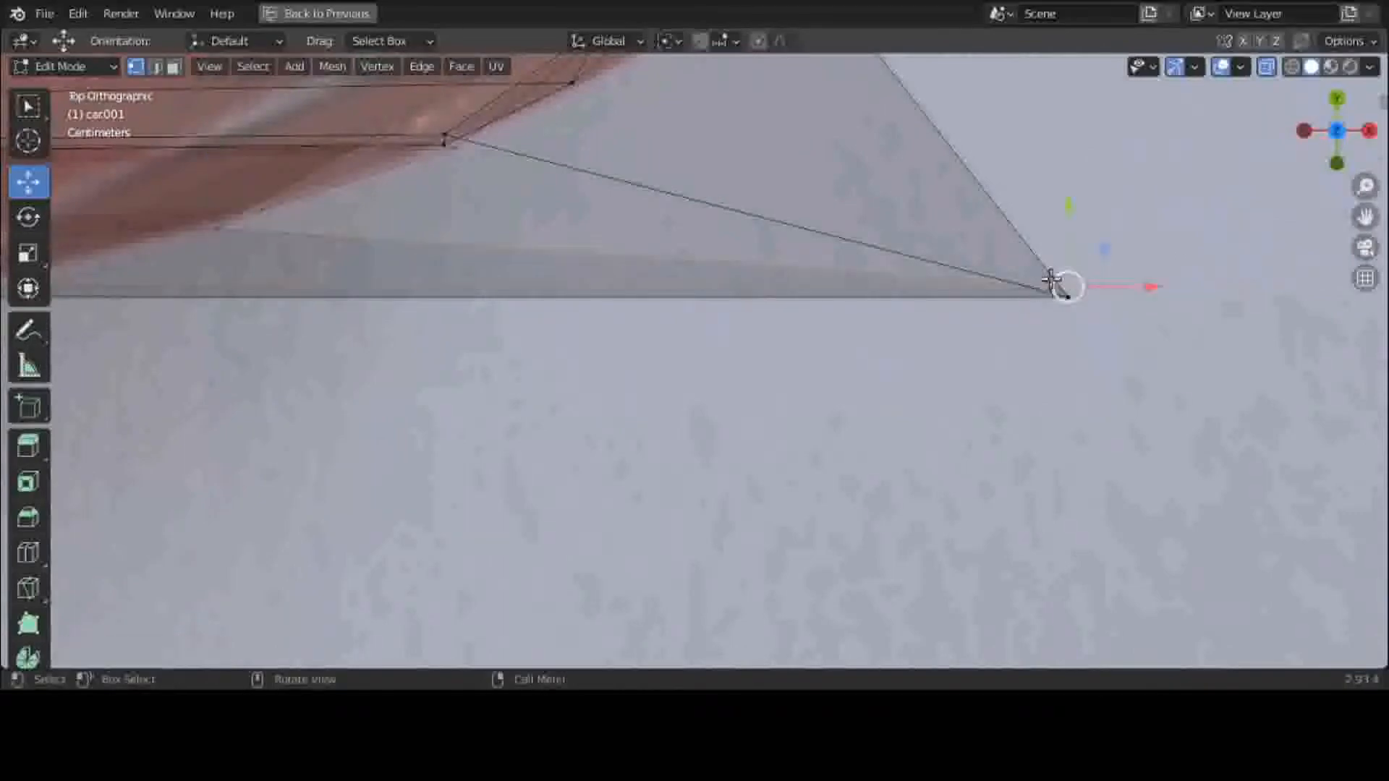
key("g")
key("x")
left_click(206, 283)
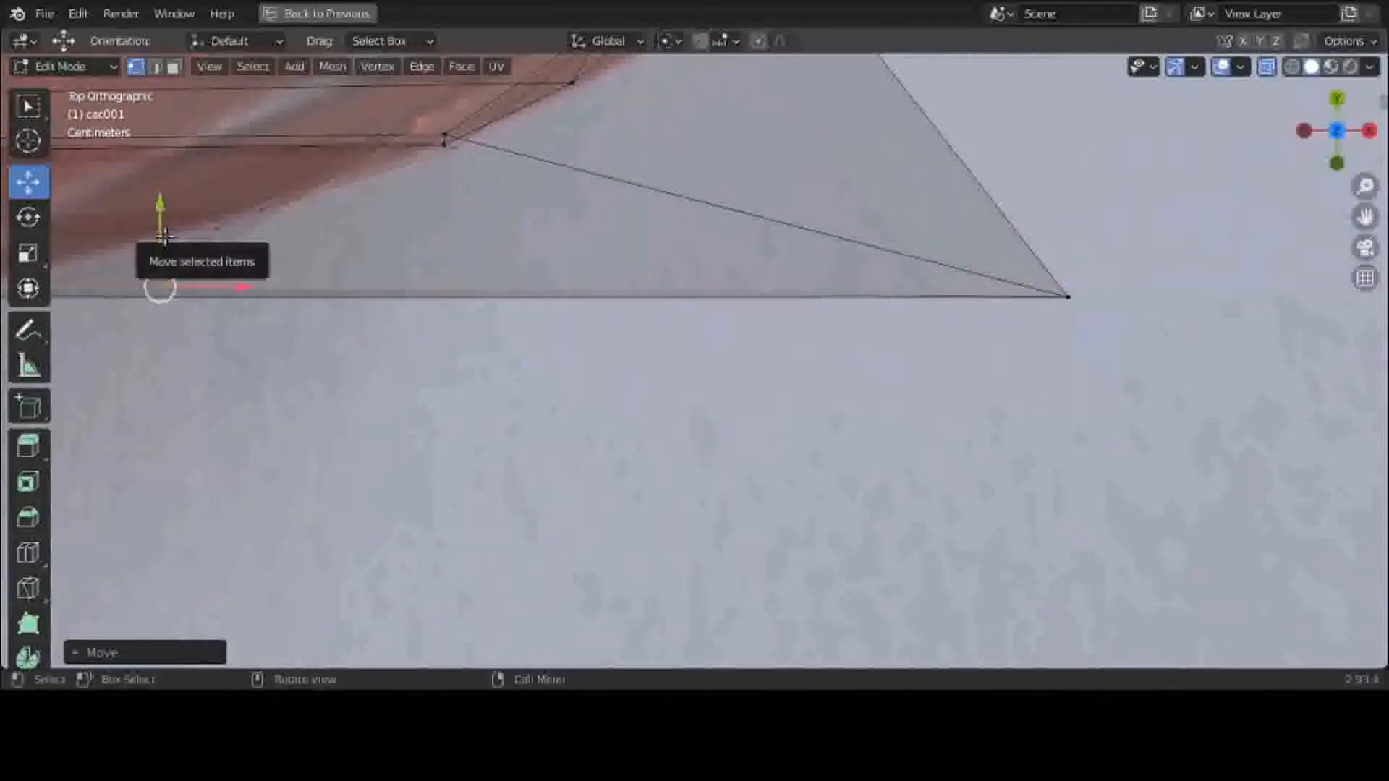
key("g")
key("y")
left_click(150, 193)
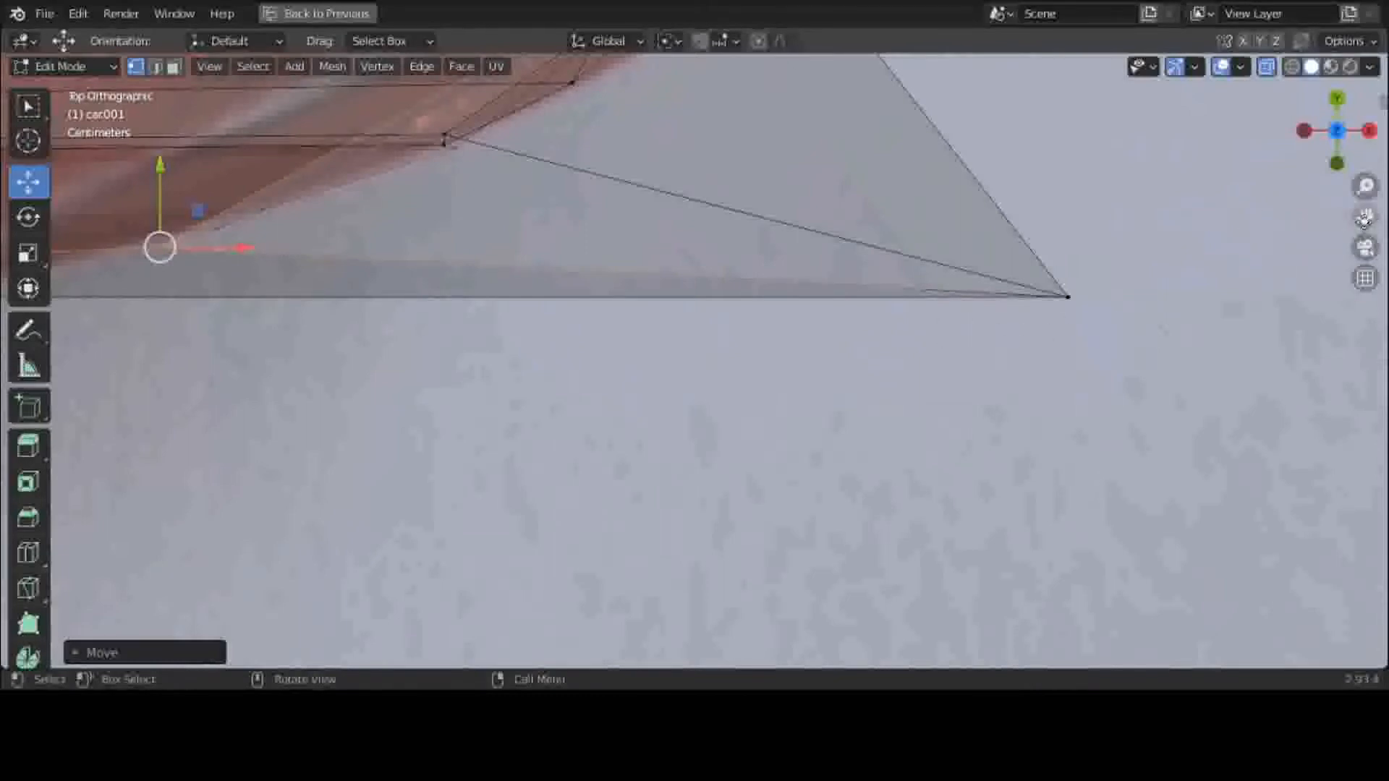
Move the last protruding front-corner vertex inward along X and adjust it along Y onto the bumper outline
left_click_drag(1364, 217, 1325, 303)
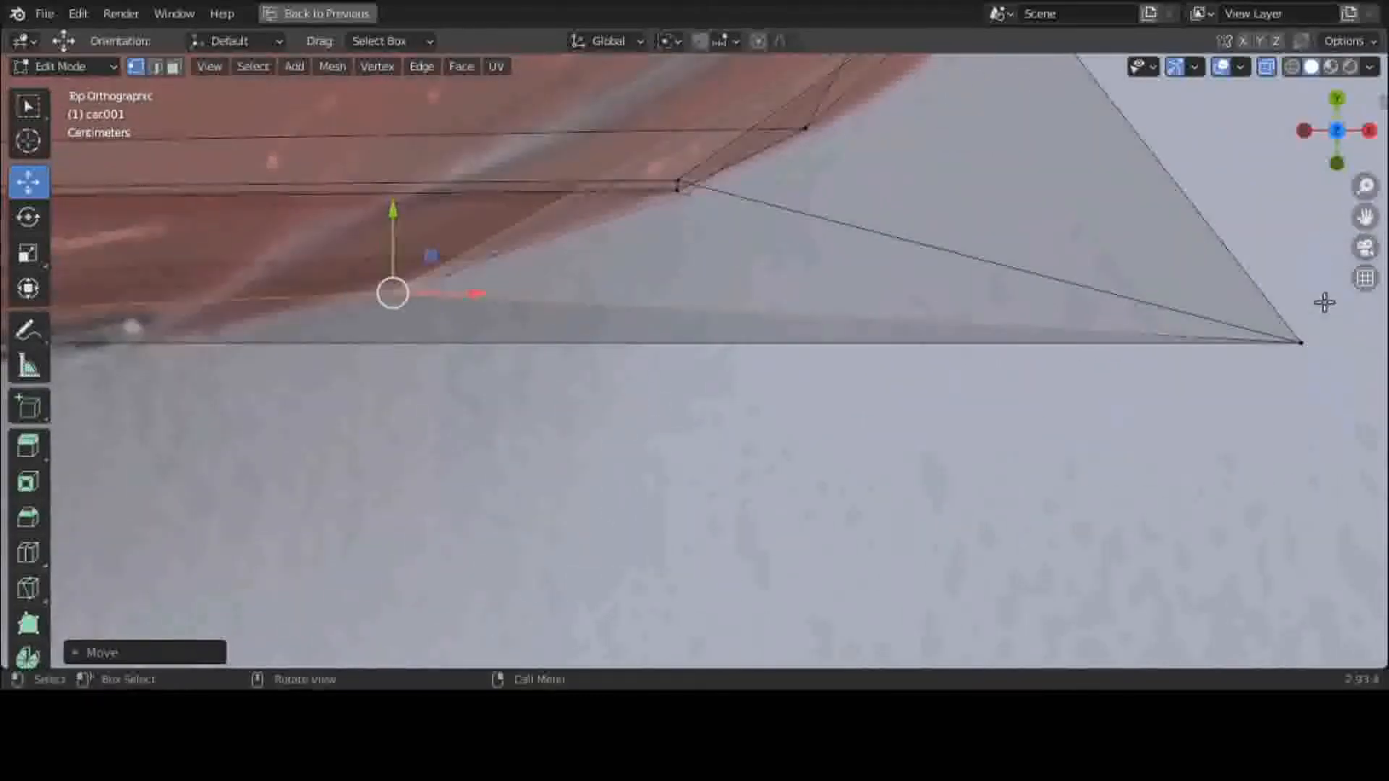
left_click(1304, 368)
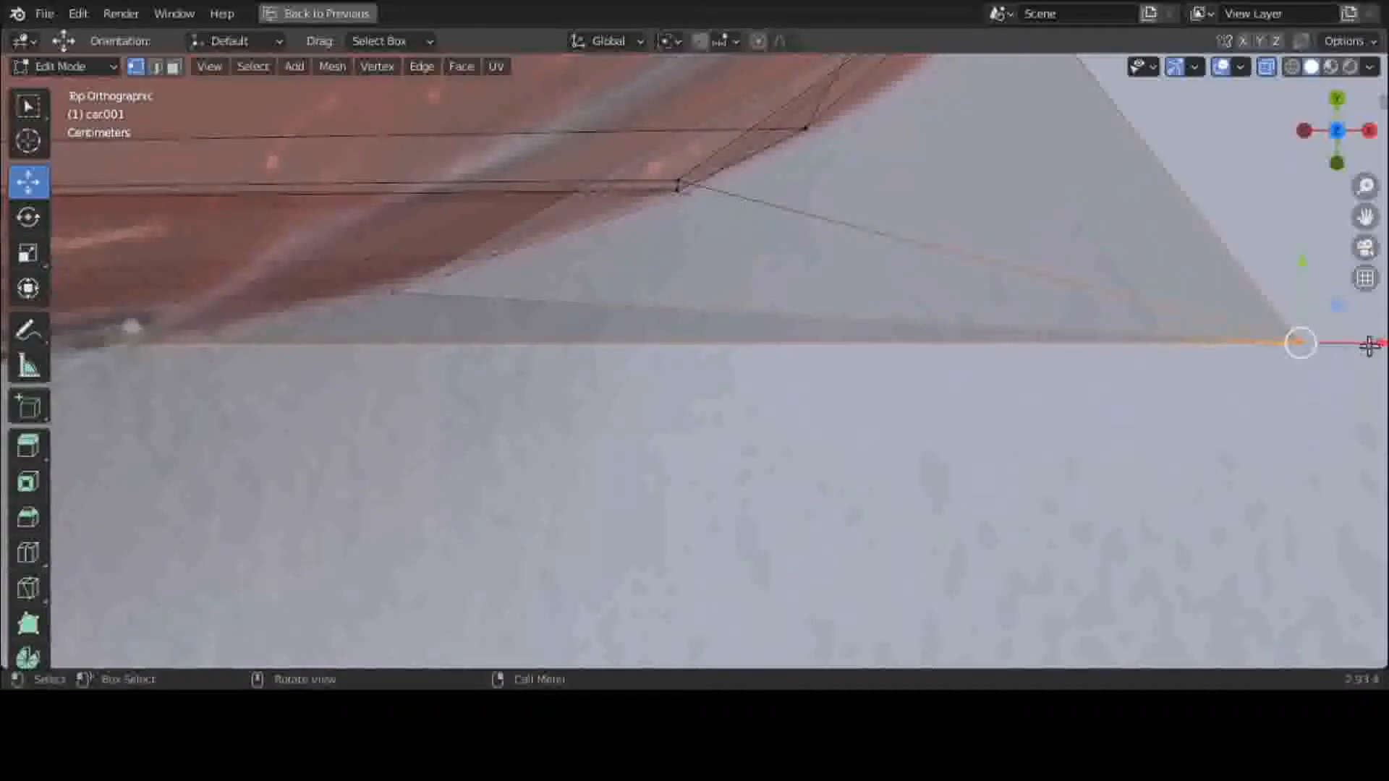
left_click_drag(1369, 345, 344, 338)
left_click_drag(281, 287, 287, 266)
scroll(875, 291, "down", 5)
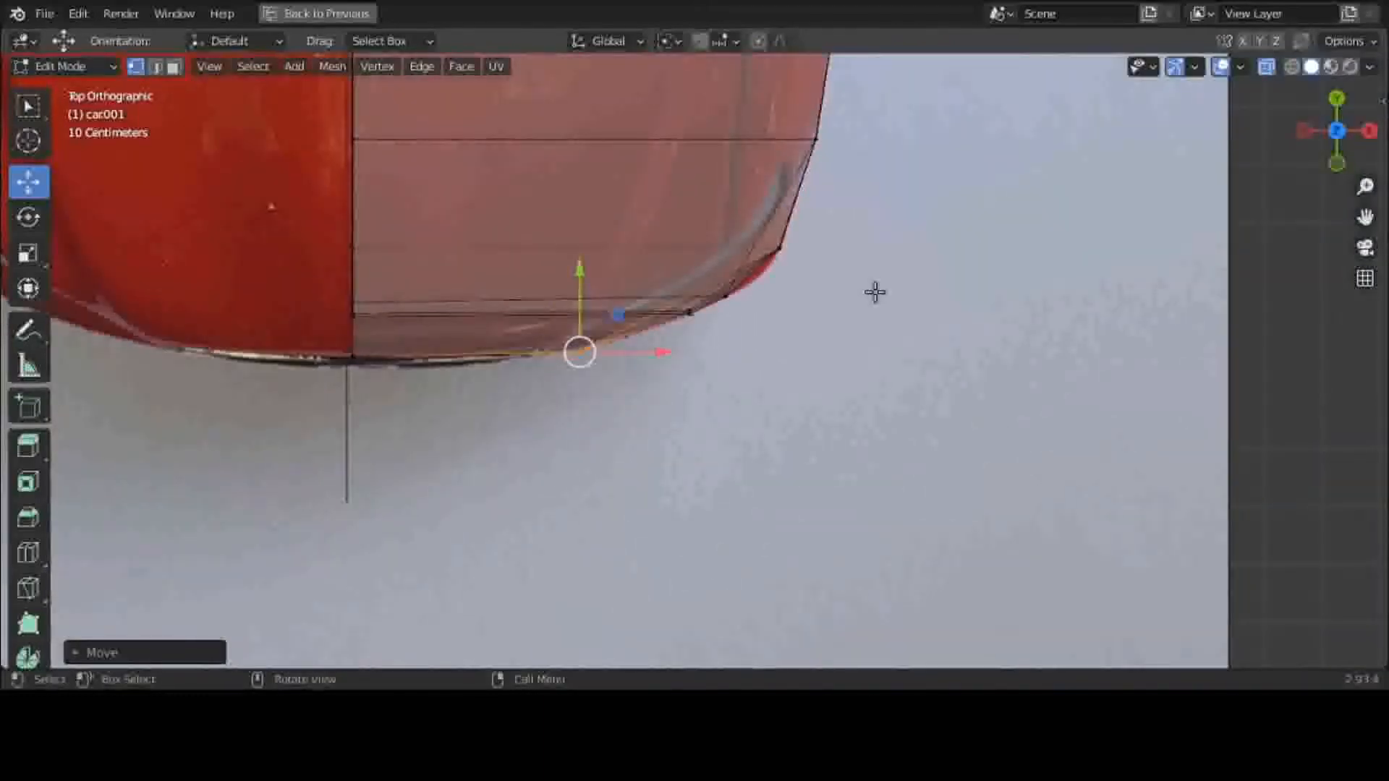
scroll(874, 292, "up", 1)
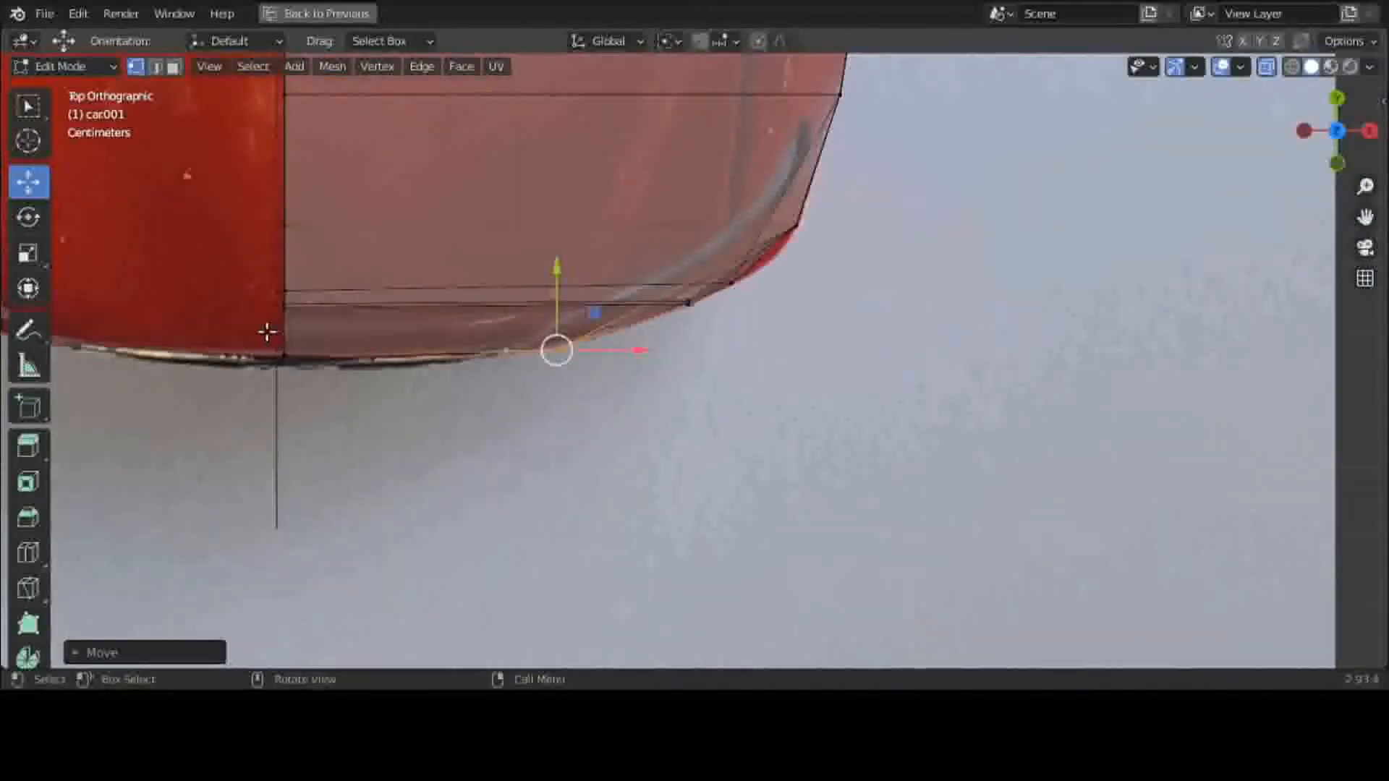
Box-select the front-most edge from the centre line to the corner vertices and subdivide it
left_click(242, 353)
left_click_drag(252, 331, 593, 388)
right_click(592, 389)
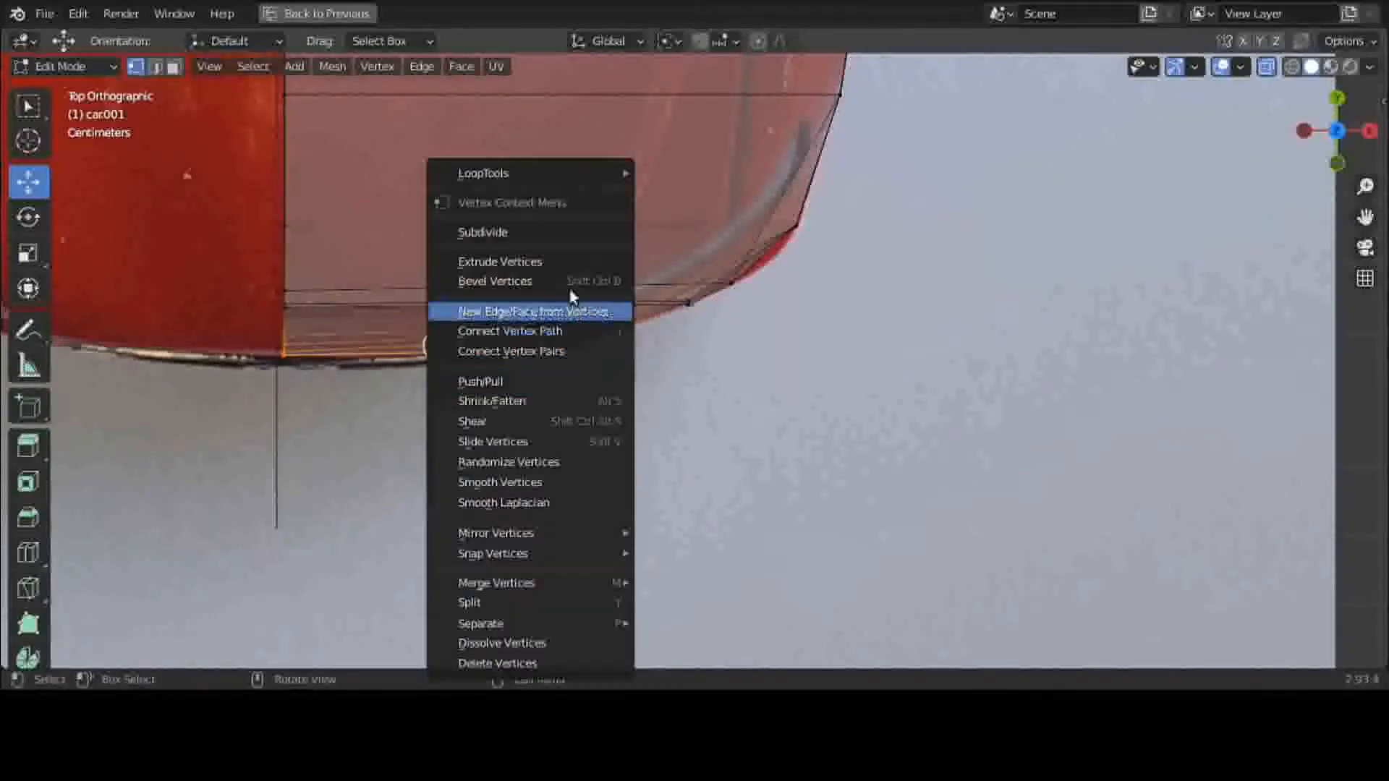
left_click(576, 226)
left_click(587, 419)
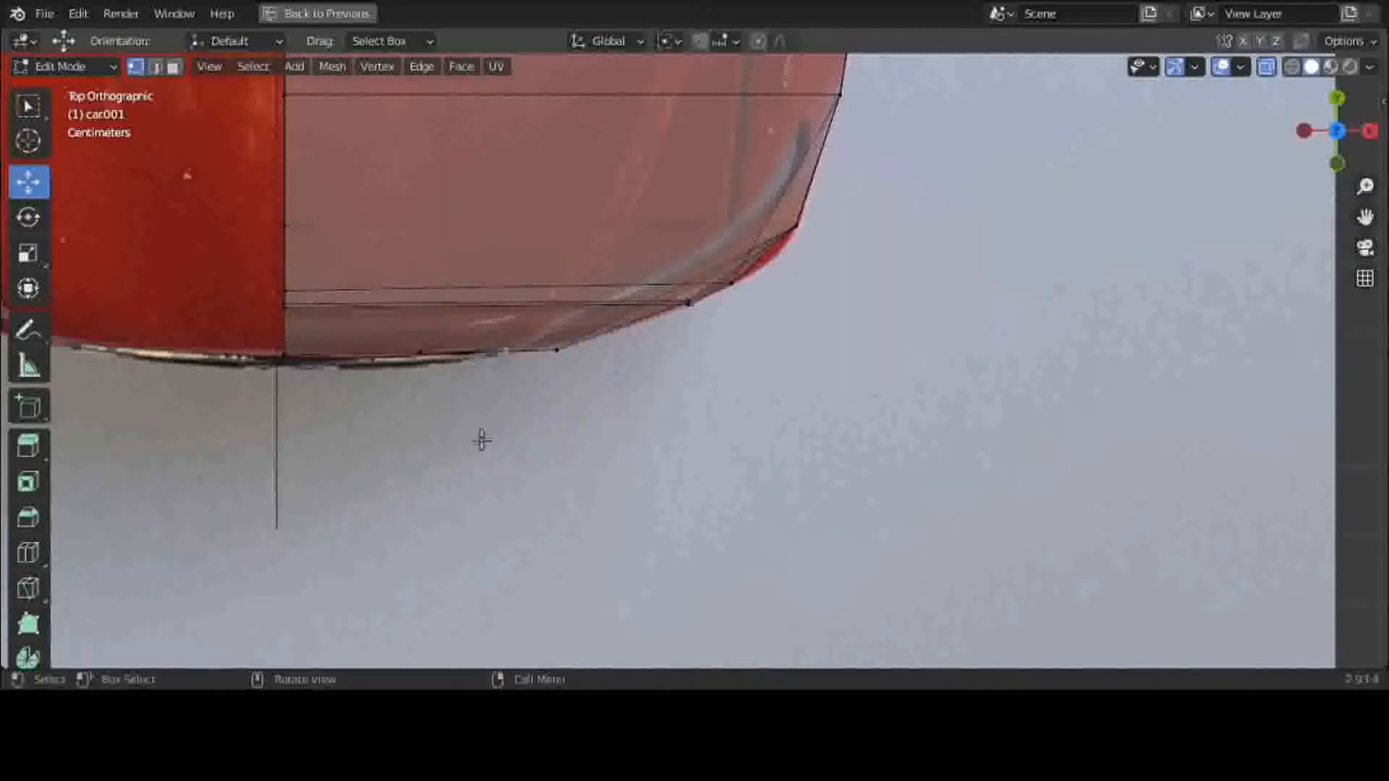
Move the new midpoint vertices on the front edge slightly outward along Y onto the bumper outline
left_click_drag(398, 334, 434, 366)
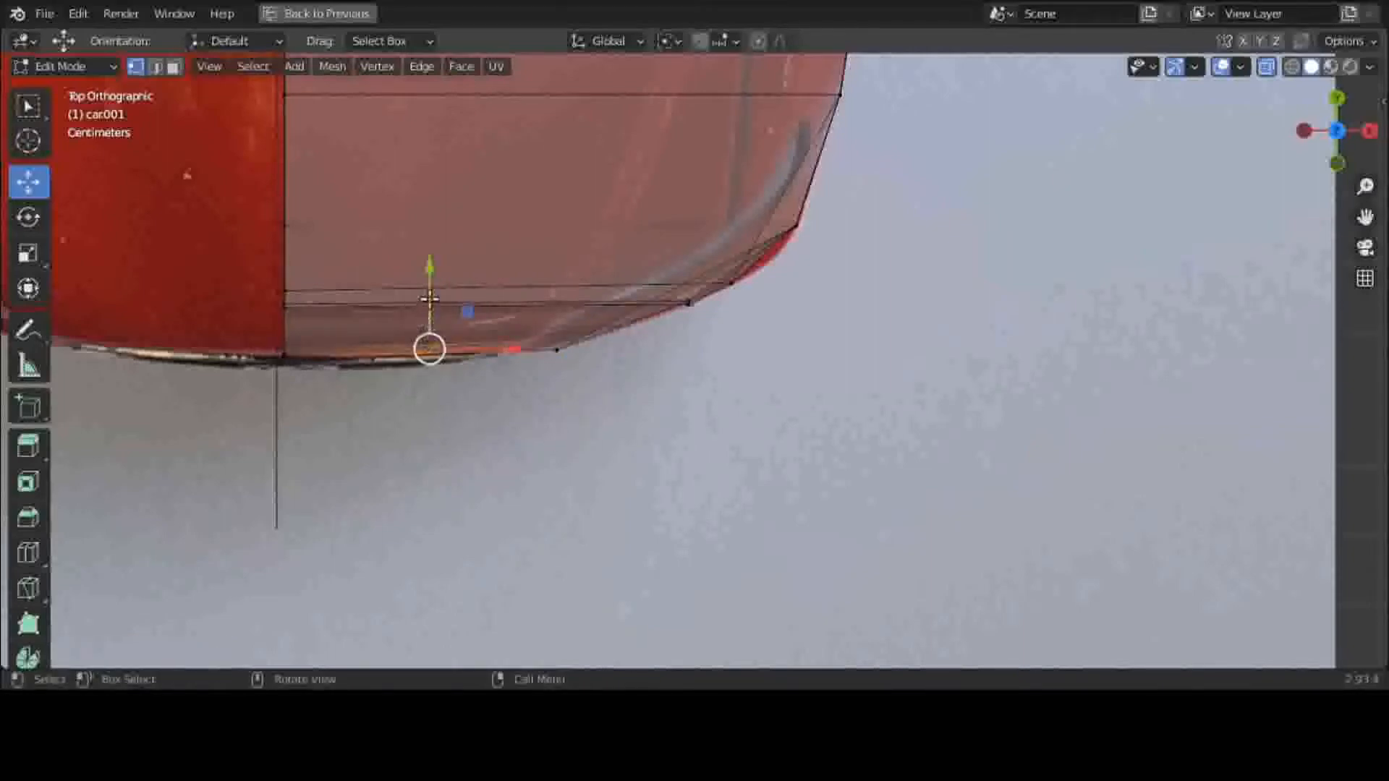
left_click_drag(430, 298, 429, 313)
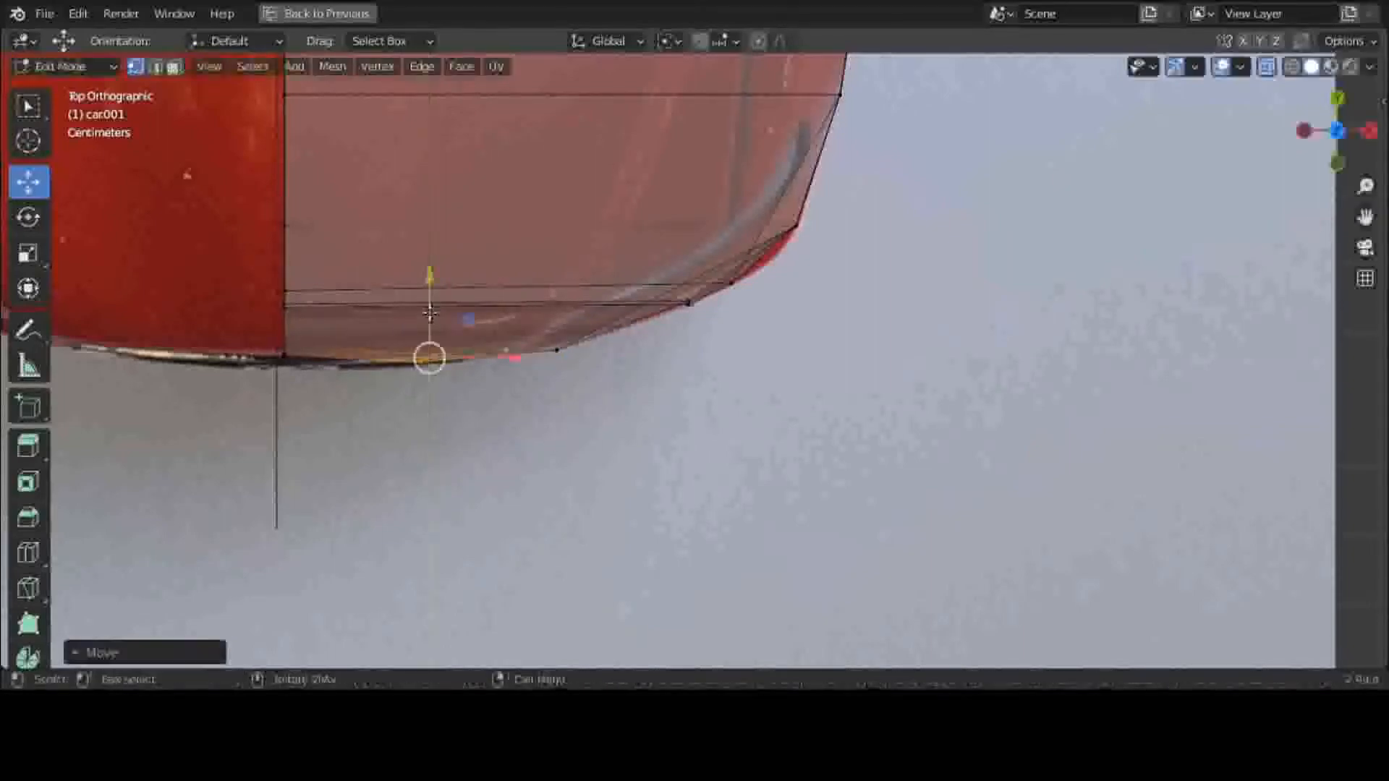
scroll(940, 311, "down", 6)
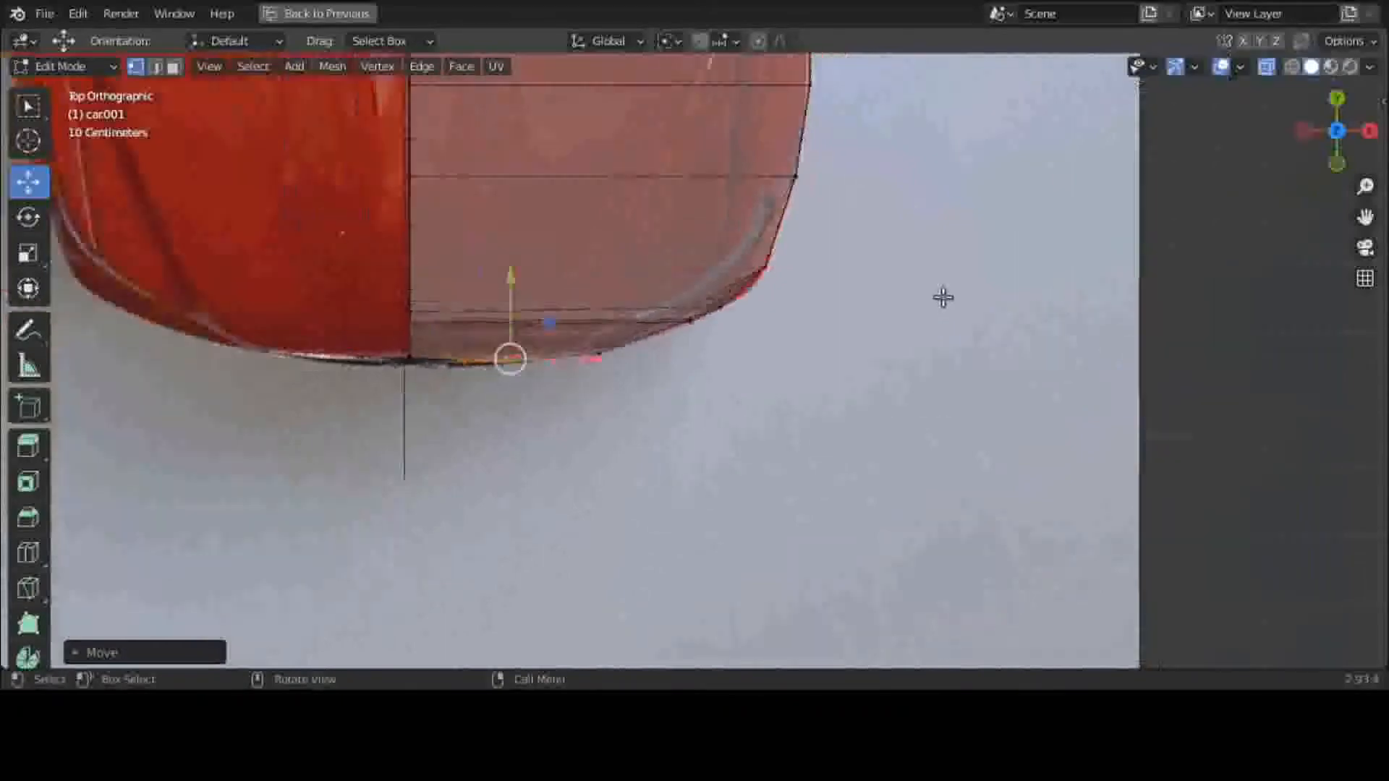
scroll(943, 297, "down", 1)
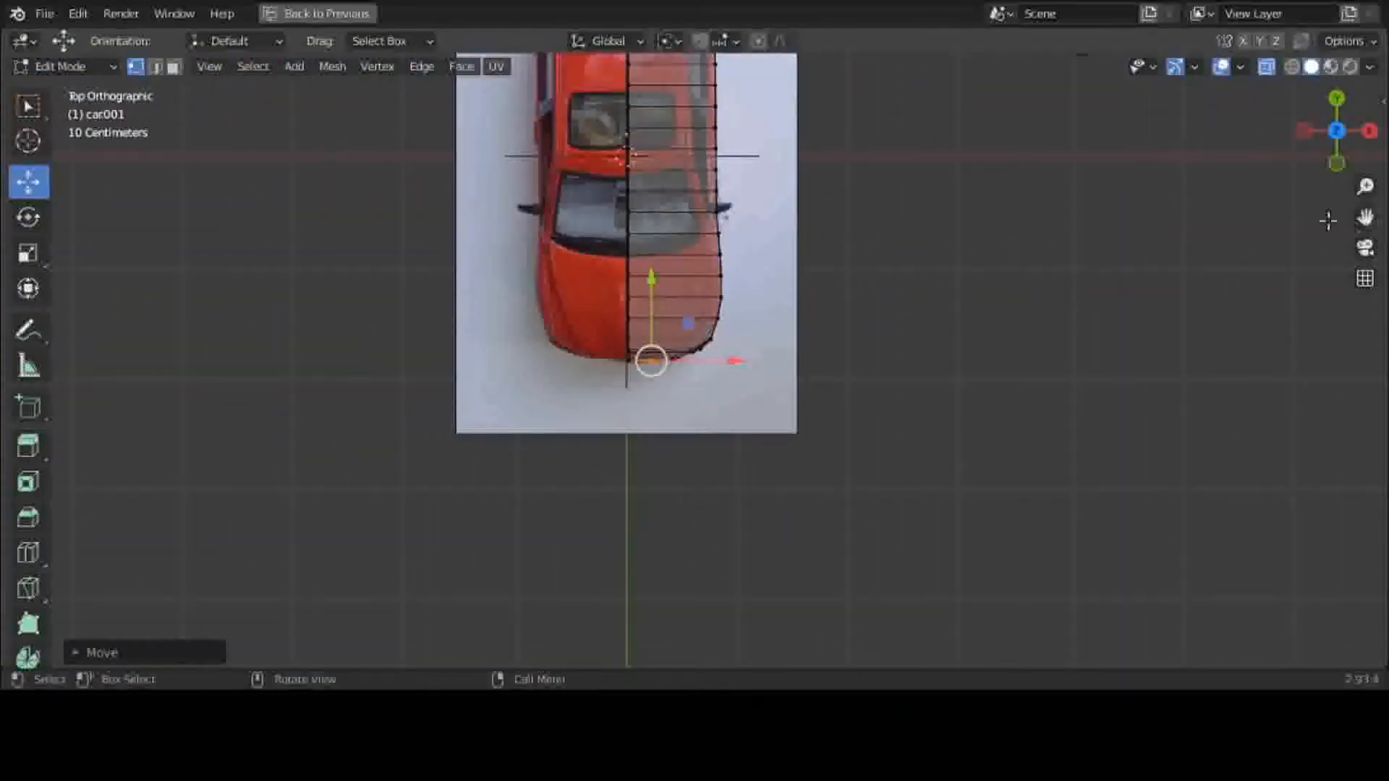
left_click_drag(1365, 217, 1335, 410)
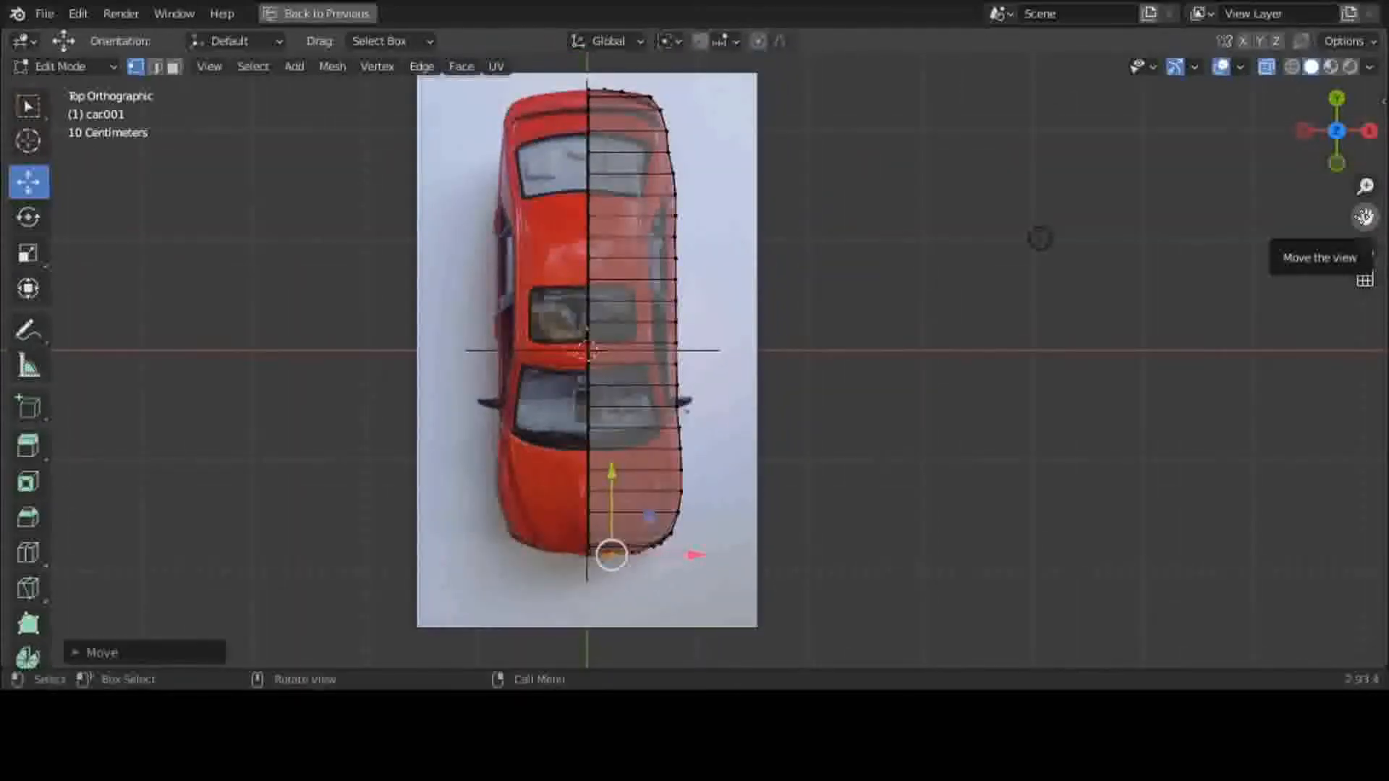
Turn off X-ray, restore the multi-view layout and hide the EMPTY collection with the reference images
left_click(1265, 68)
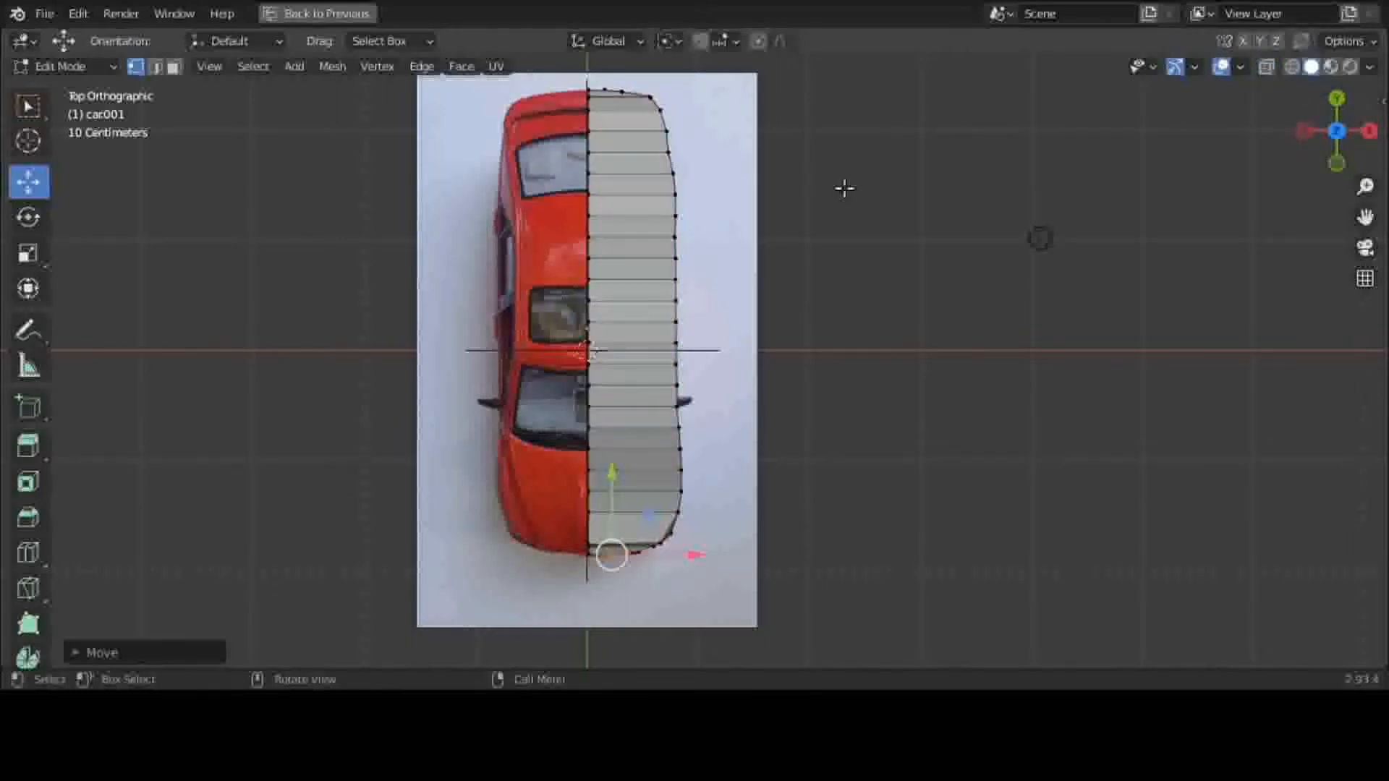
key("ctrl+space")
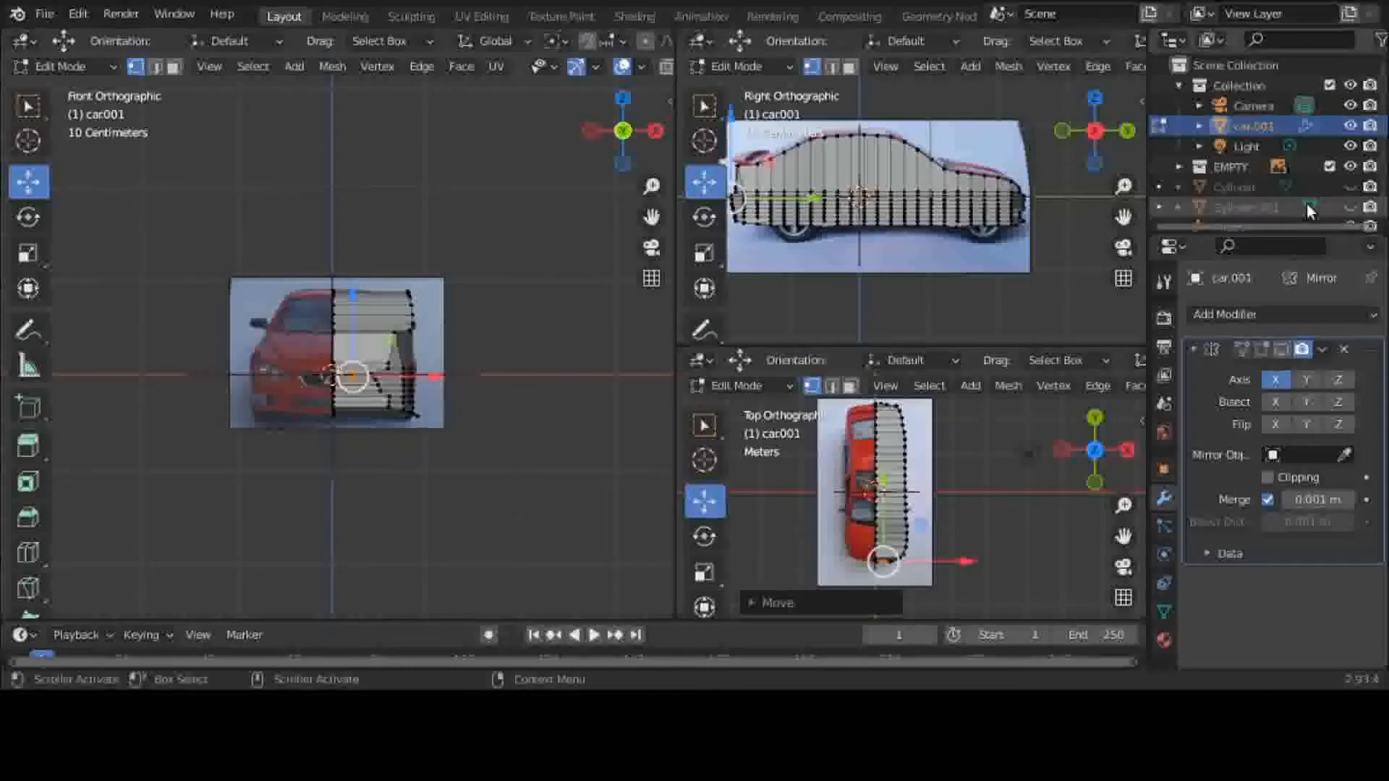
scroll(1306, 204, "down", 1)
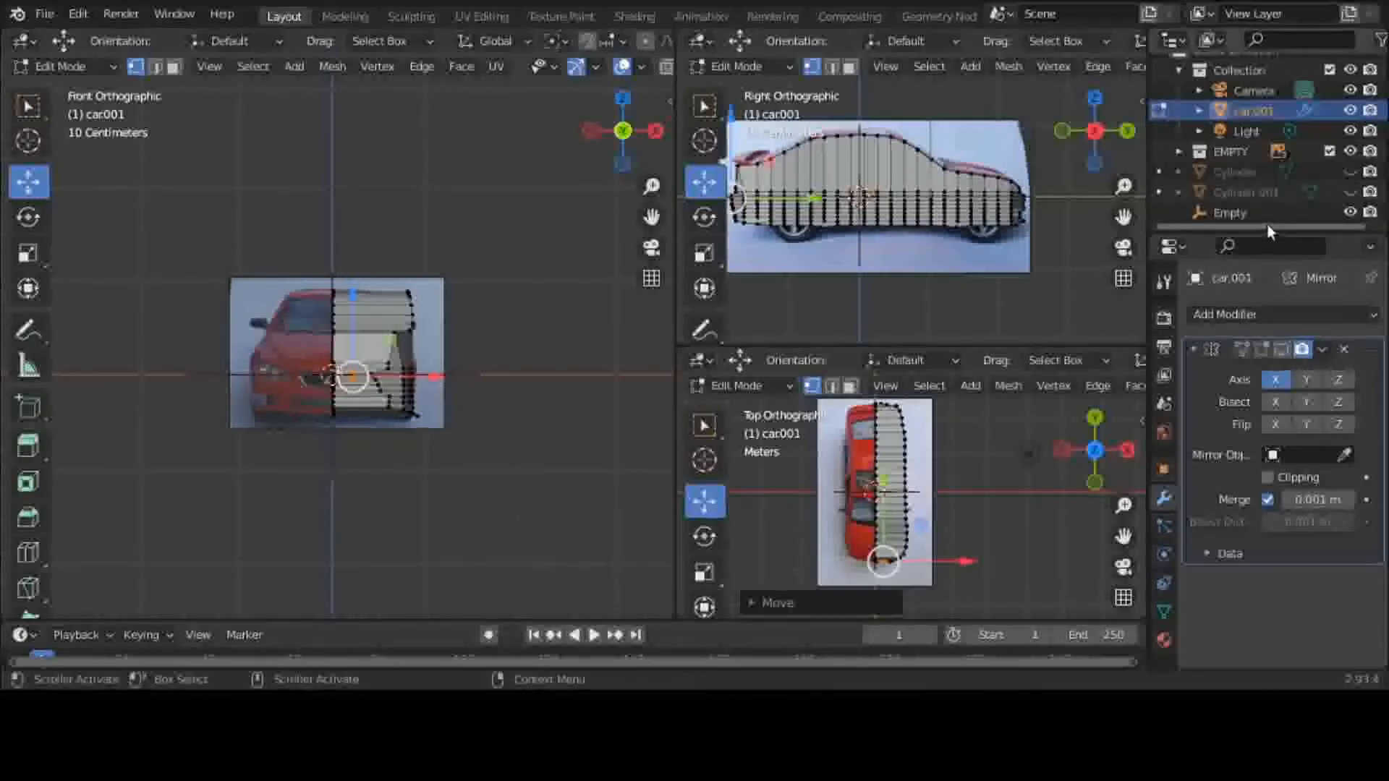
left_click(1351, 213)
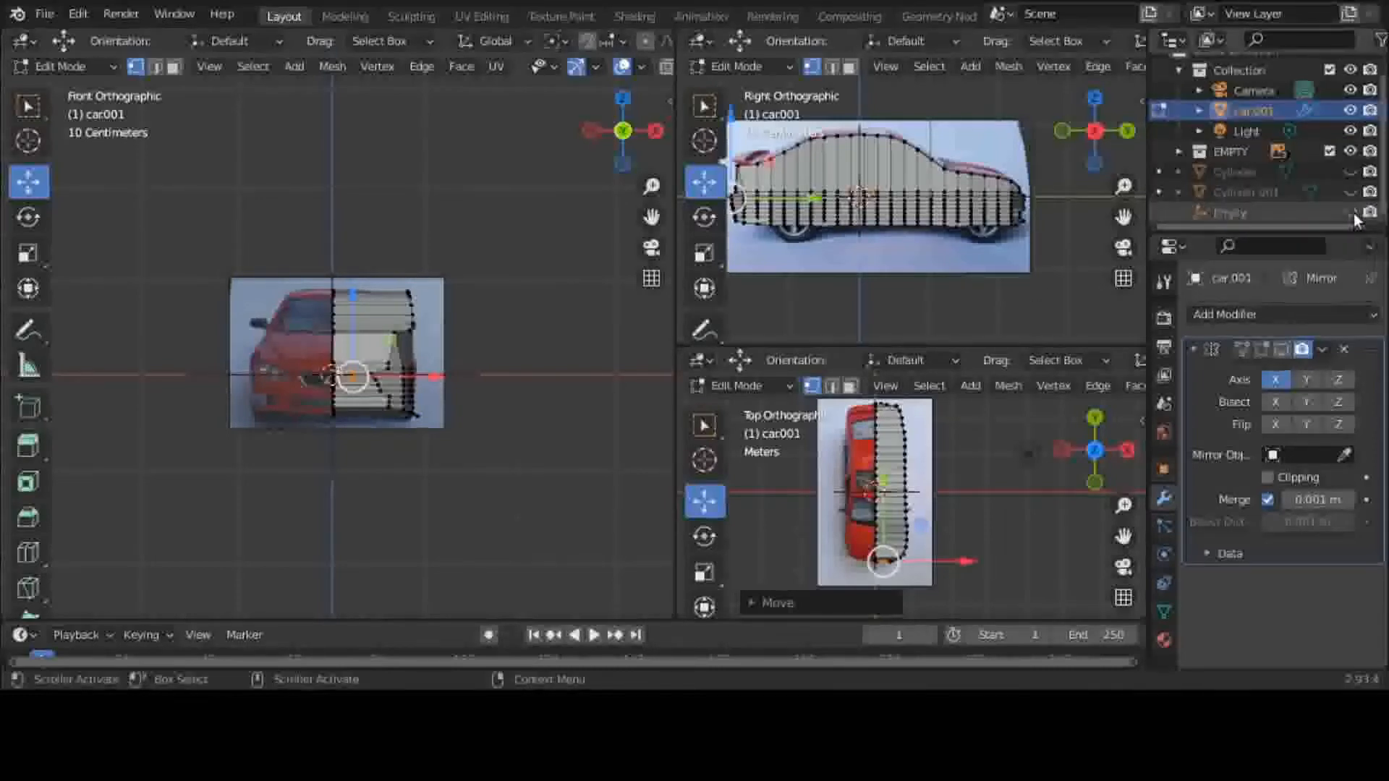
left_click(1352, 214)
left_click(1350, 151)
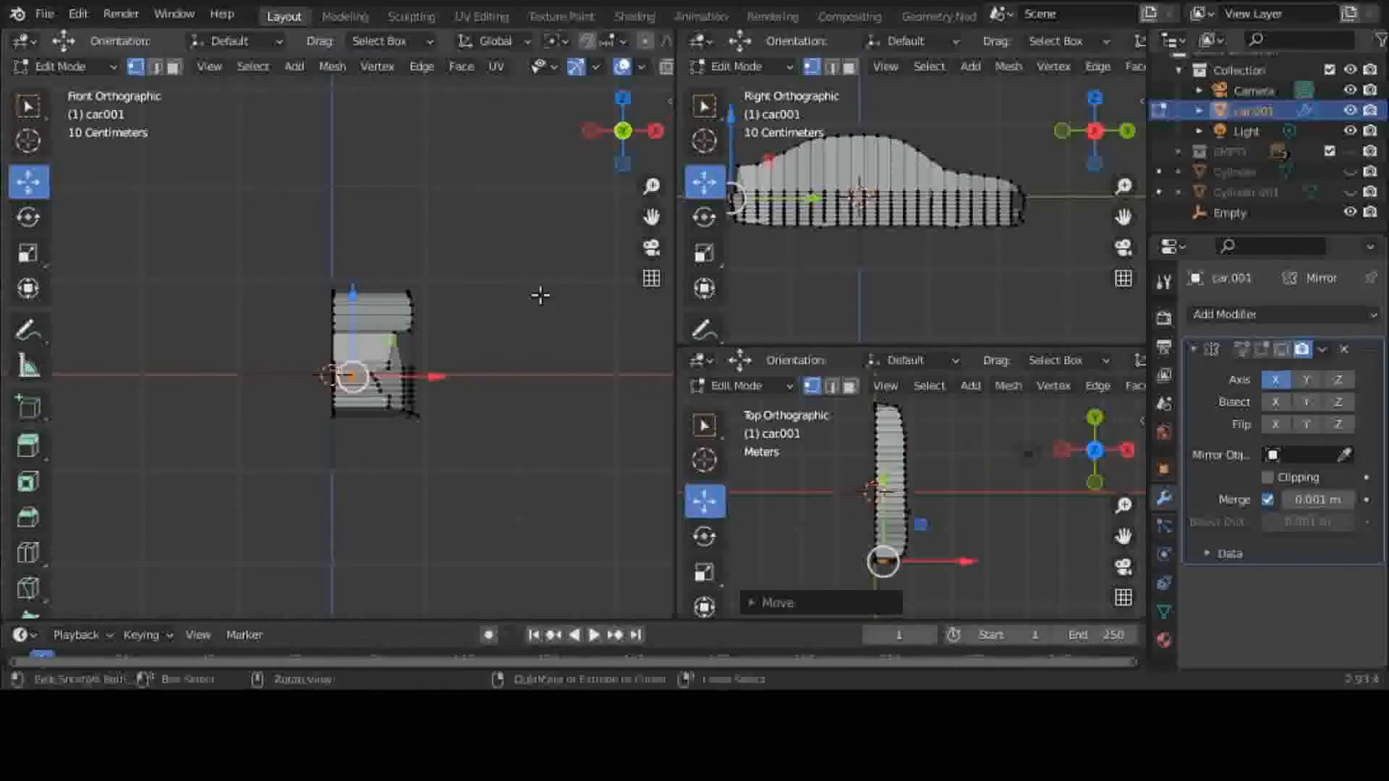
Enable the Mirror modifier's display in Edit Mode and view the whole mirrored body in a maximized perspective view
key("ctrl+space")
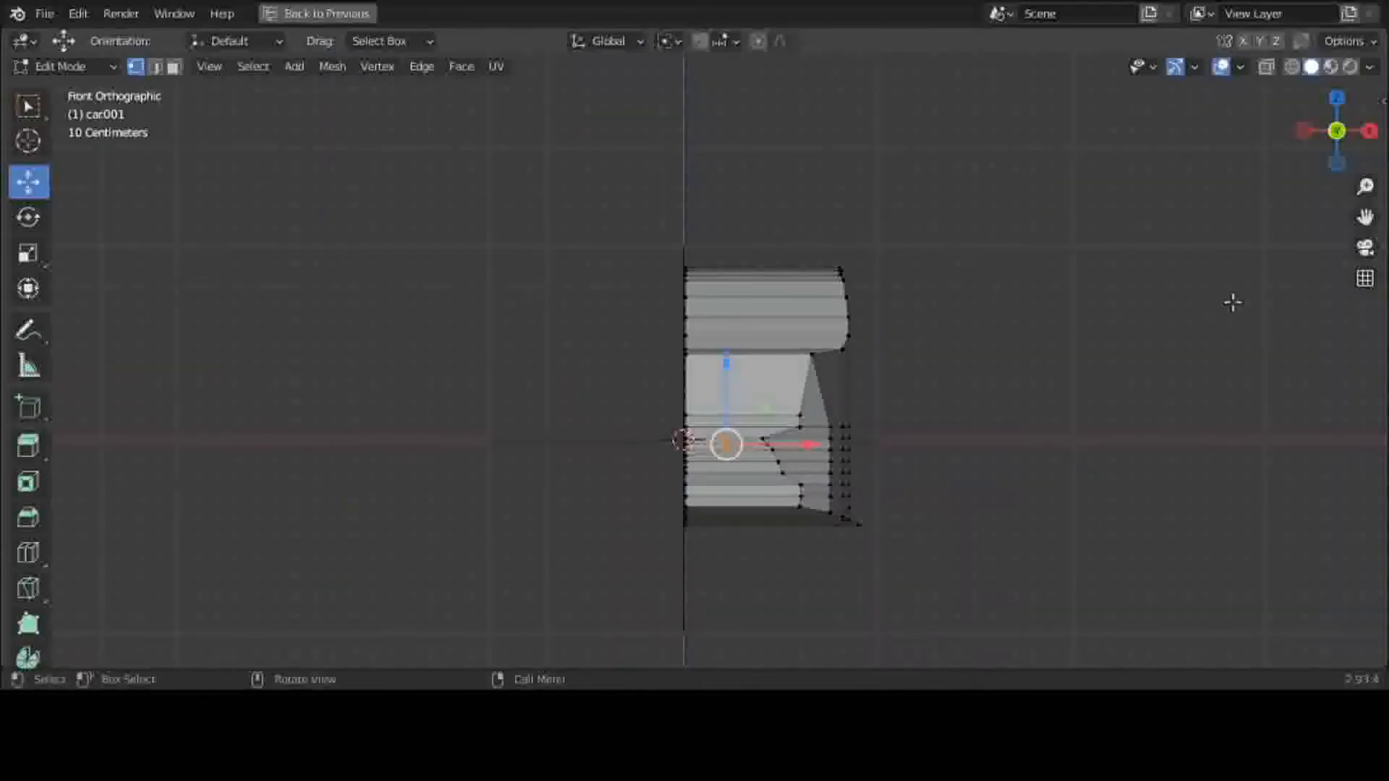
key("ctrl+space")
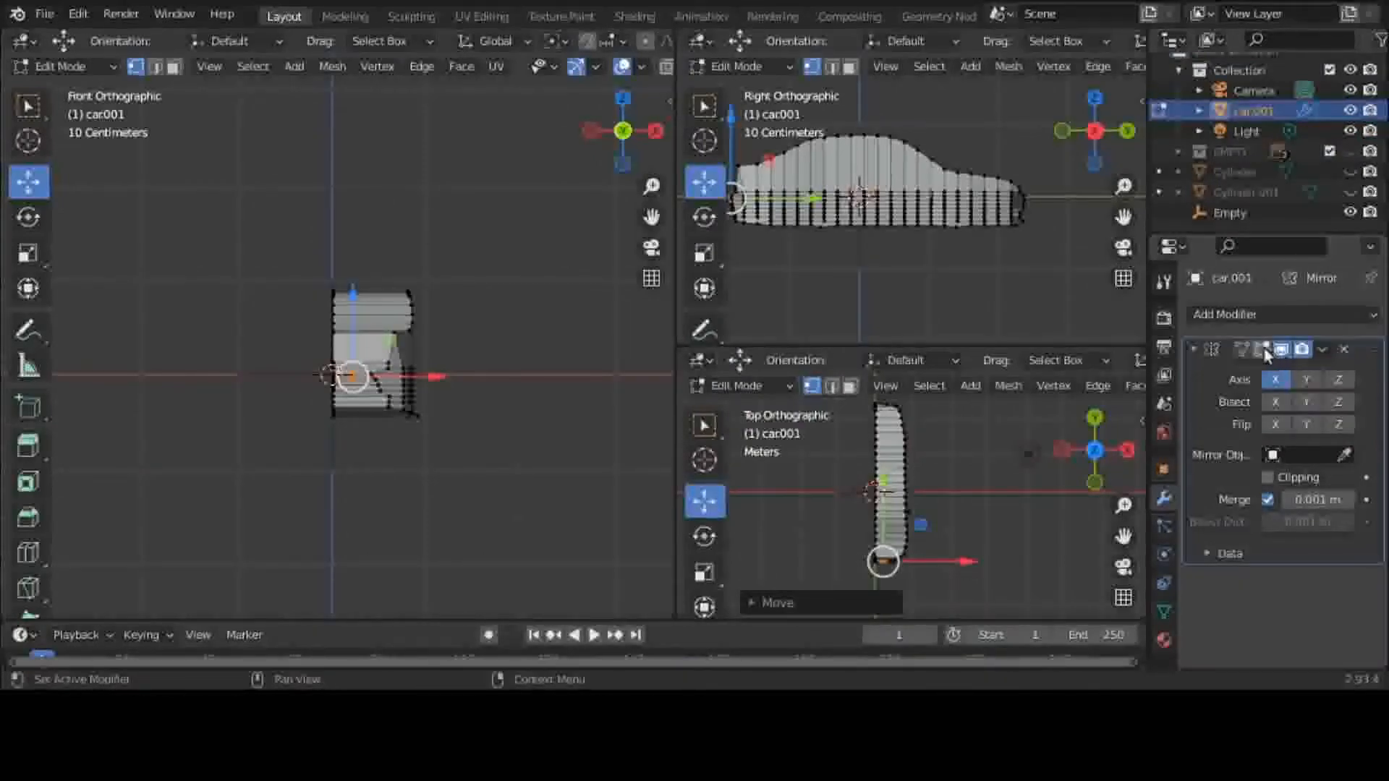
left_click(1263, 350)
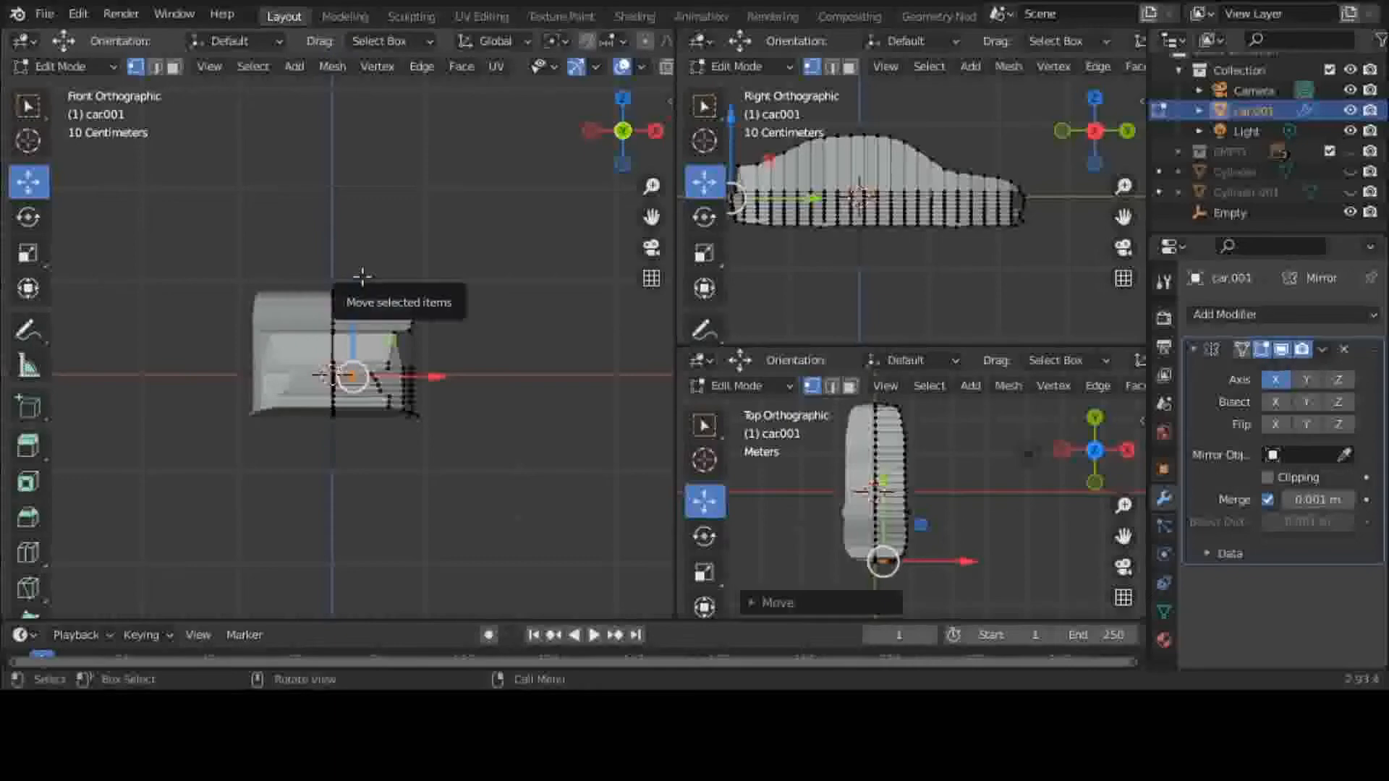
key("ctrl+space")
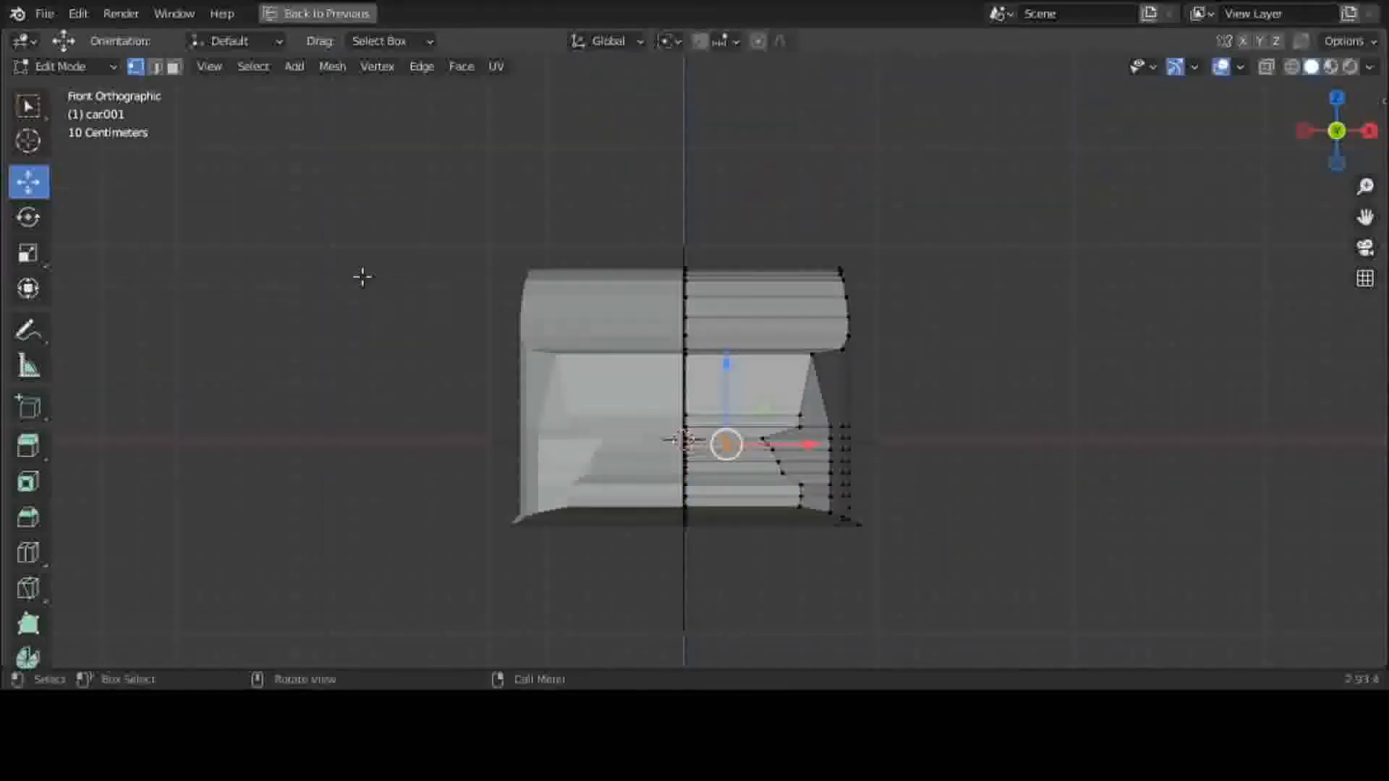
middle_click_drag(362, 277, 790, 418)
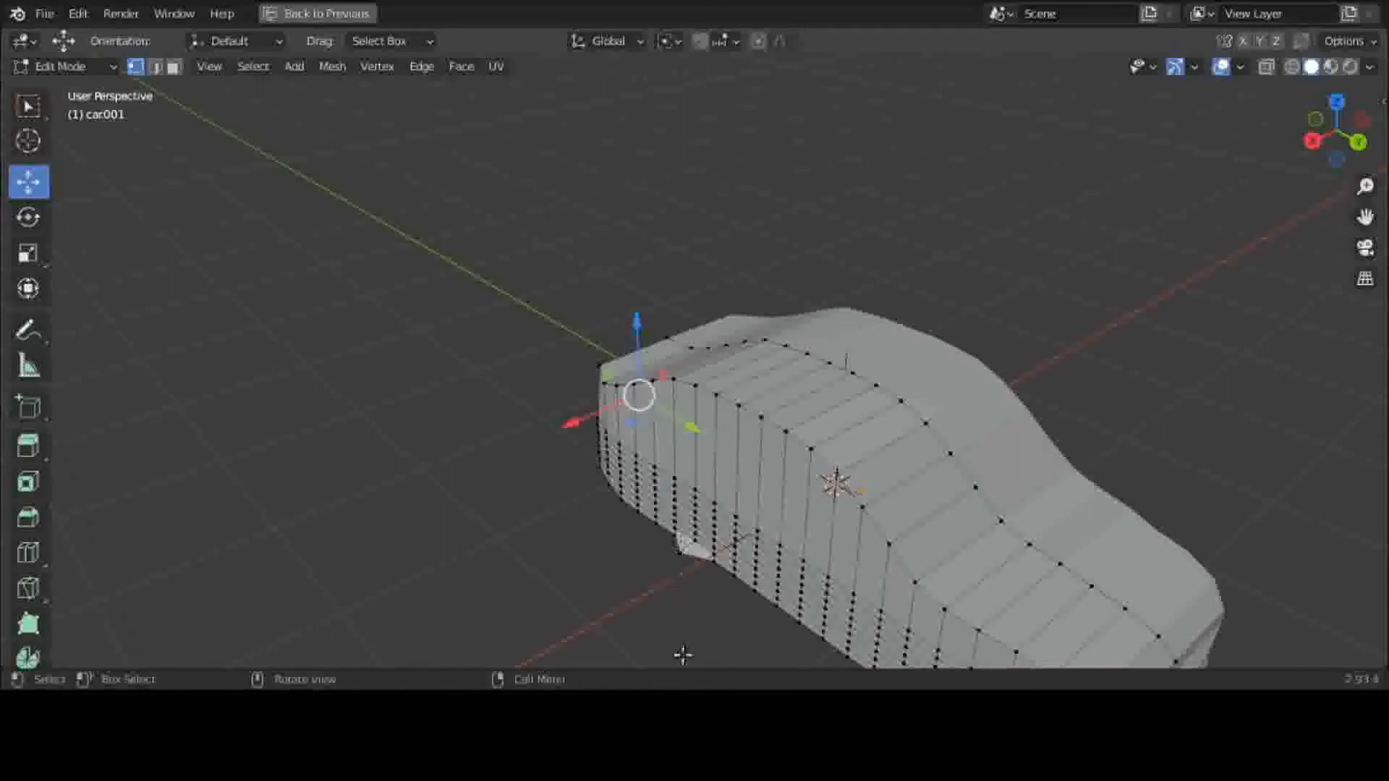
Move the stray vertex sticking out of the body's lower side edge inward along X
left_click(681, 554)
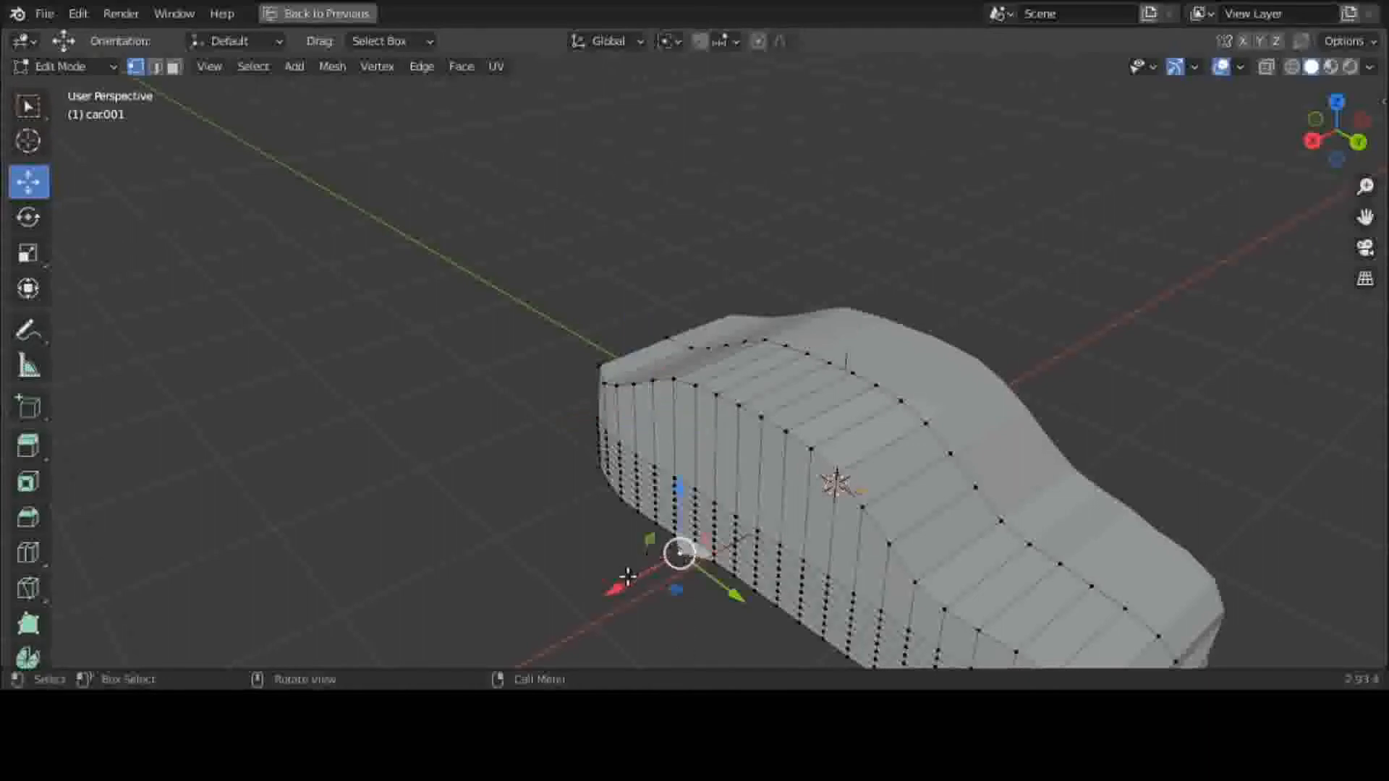
left_click_drag(626, 579, 647, 578)
scroll(604, 373, "down", 1)
middle_click(605, 373)
scroll(605, 374, "down", 1)
middle_click_drag(612, 499, 471, 404)
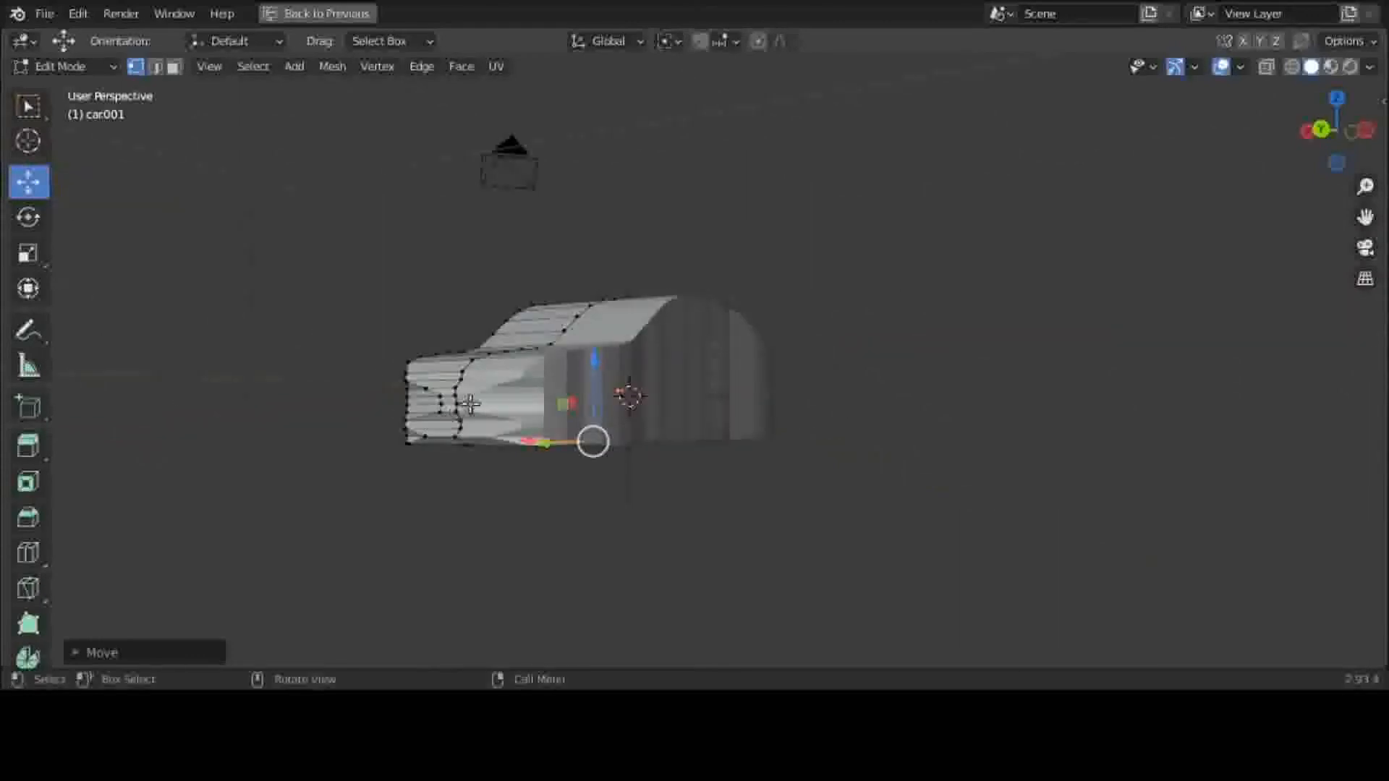
Switch to edge selection and move the lower crosswise edge of the body's +Y end outward along Y
scroll(470, 404, "up", 2)
scroll(490, 394, "up", 2)
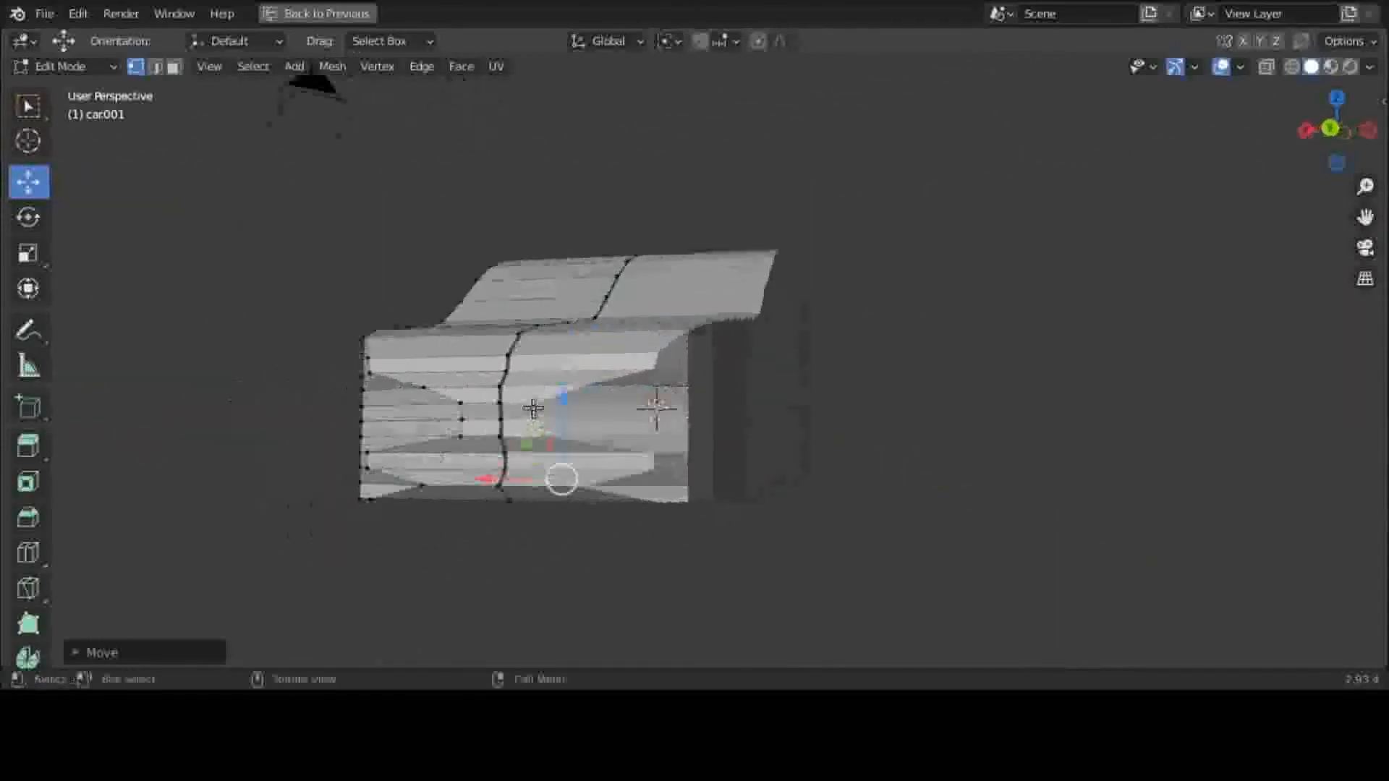
left_click(481, 449, "alt")
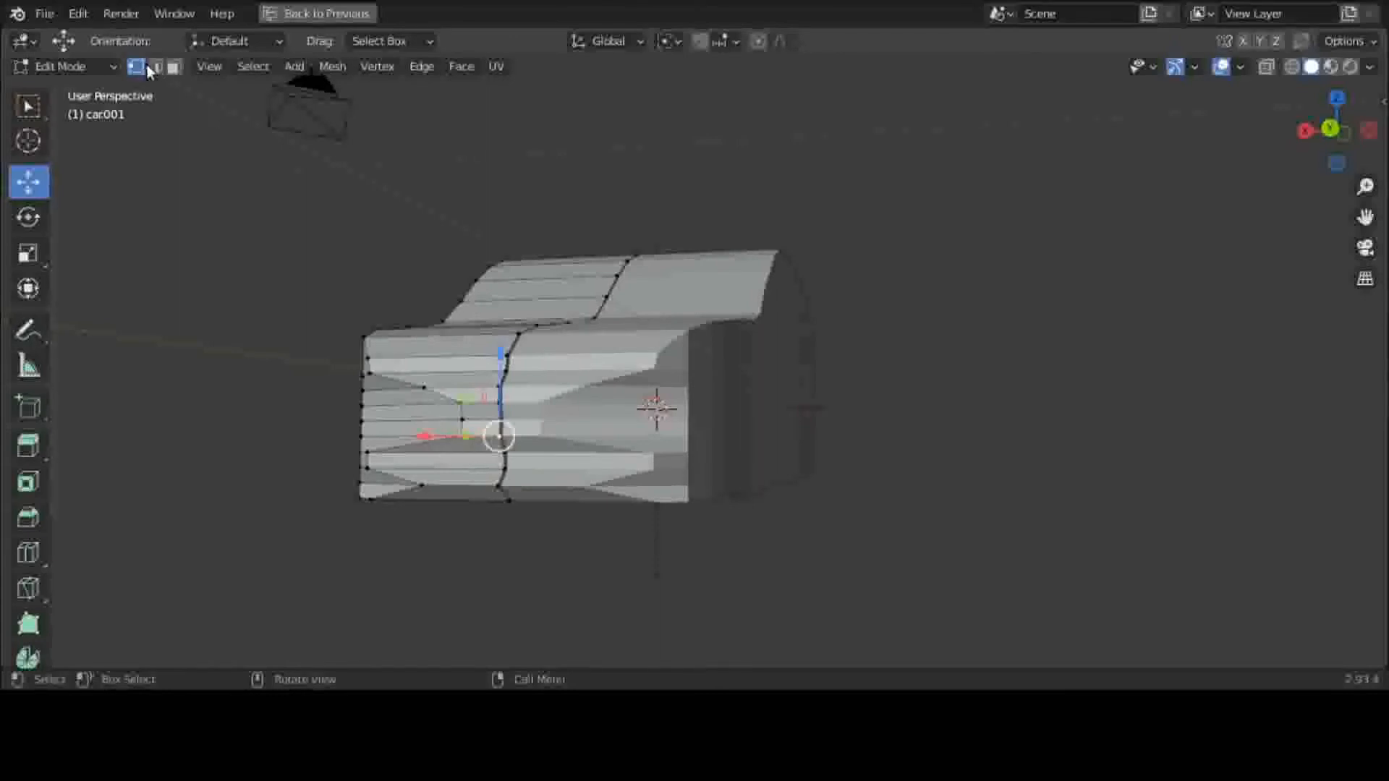
left_click(155, 66)
middle_click_drag(318, 239, 439, 302)
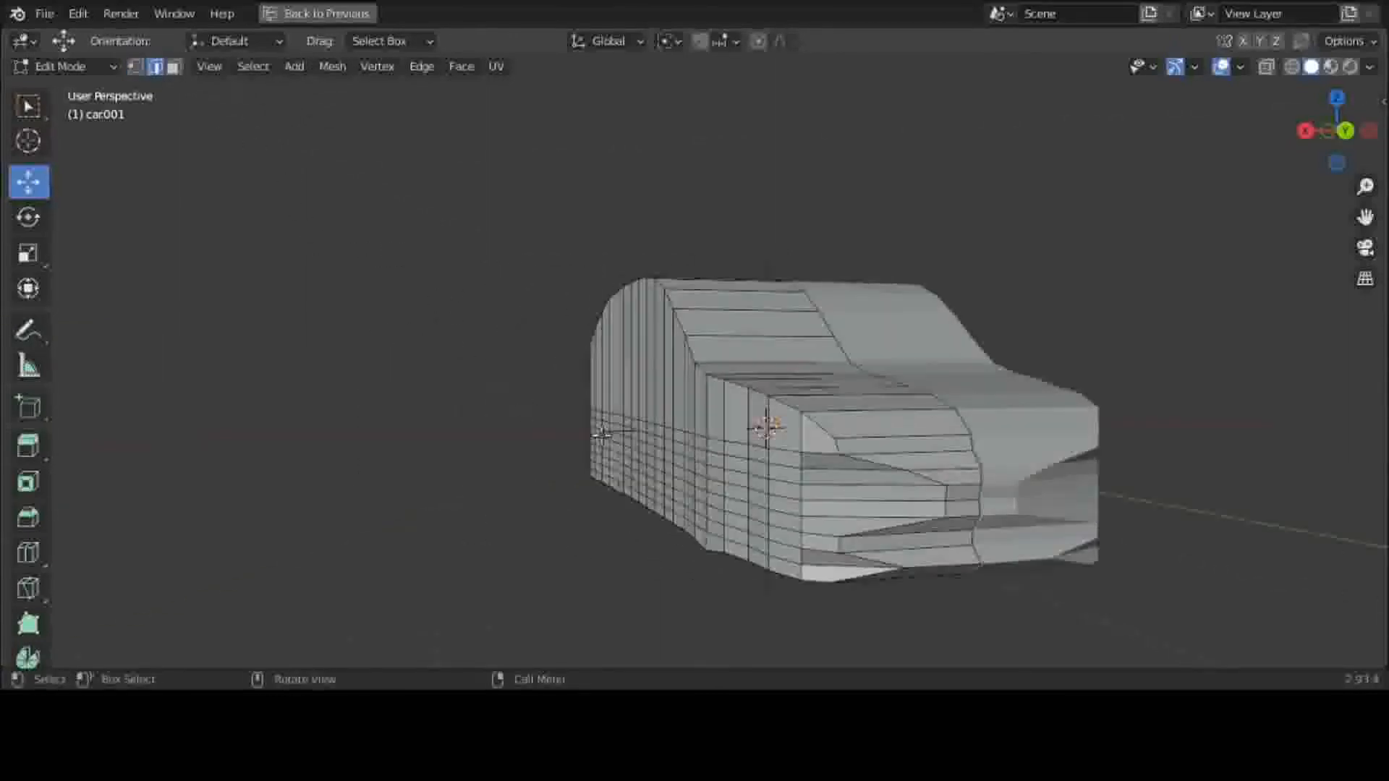
left_click(907, 542, "alt")
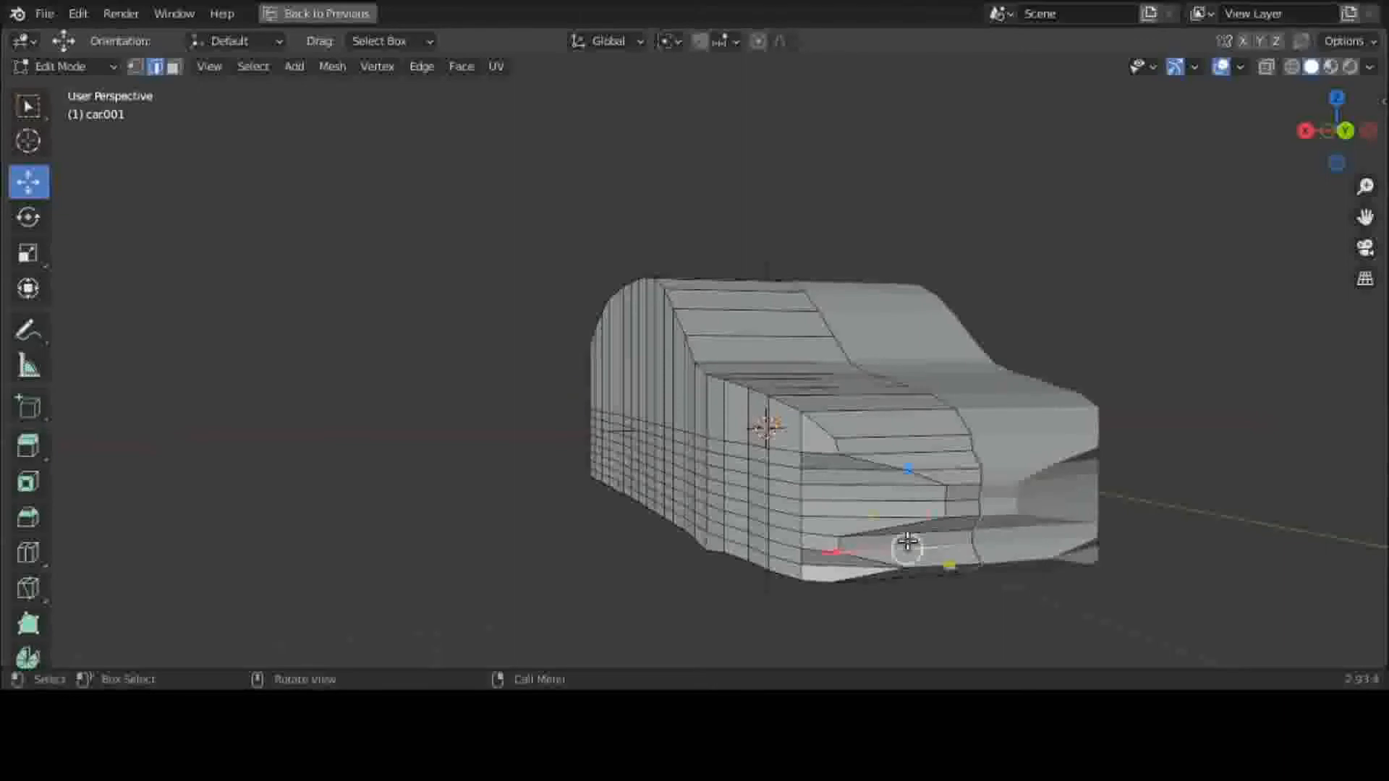
left_click(909, 533)
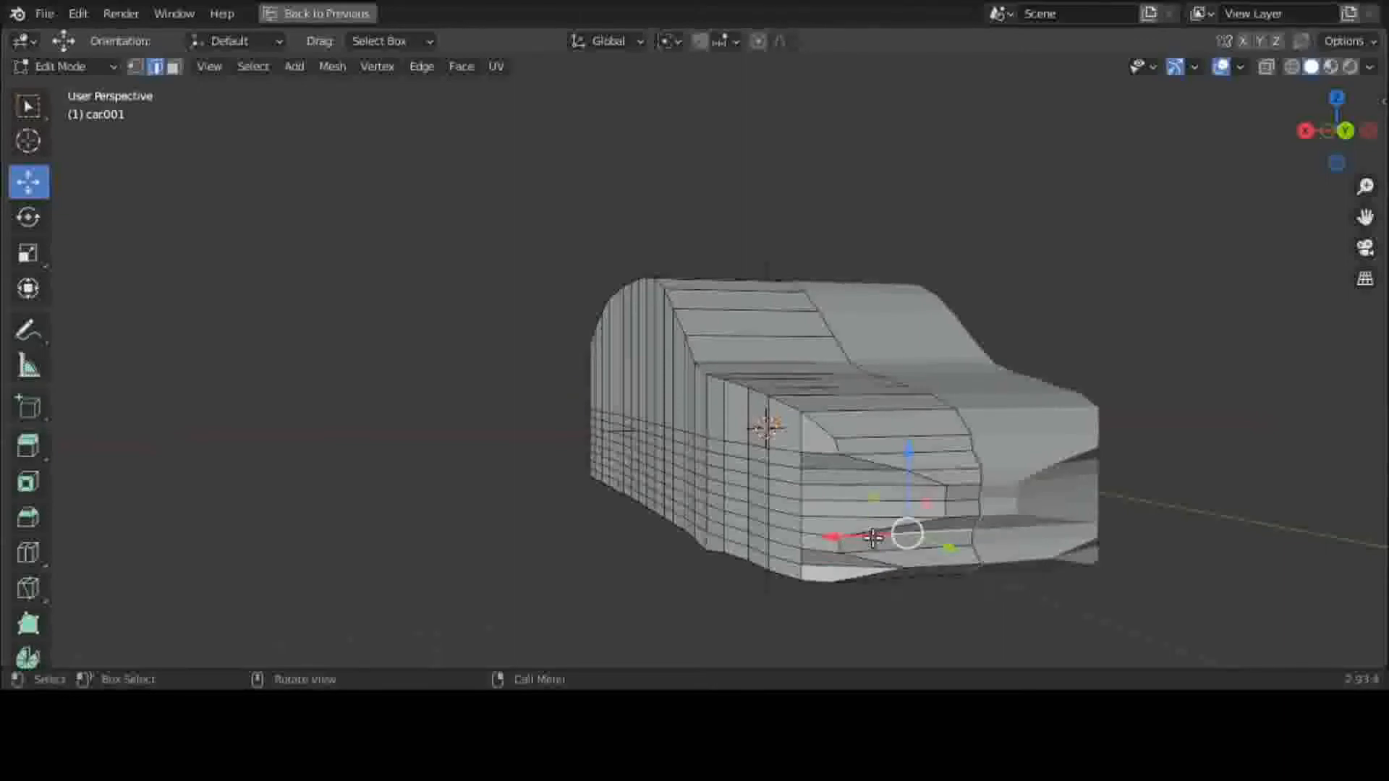
middle_click_drag(872, 536, 922, 542)
left_click_drag(1146, 538, 1201, 553)
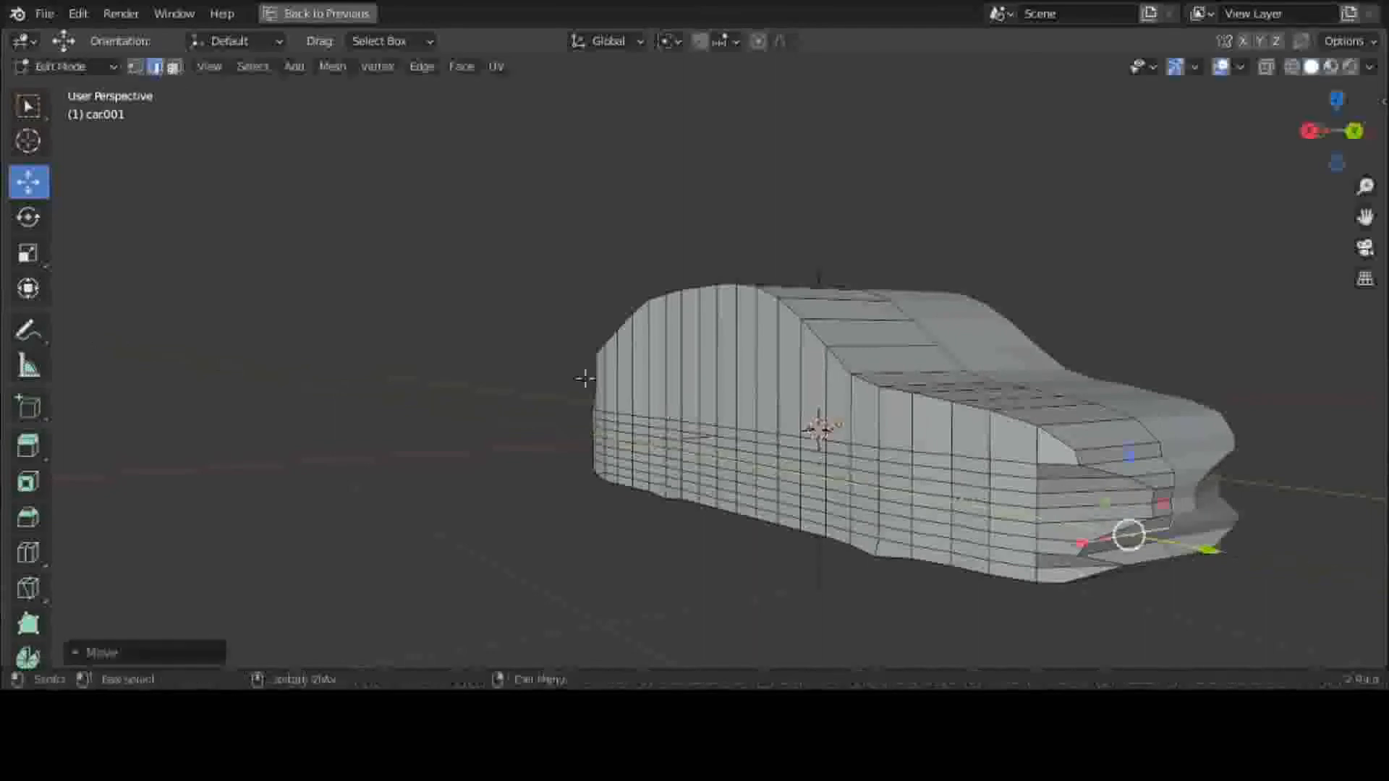
scroll(584, 377, "down", 3)
middle_click_drag(584, 378, 527, 427)
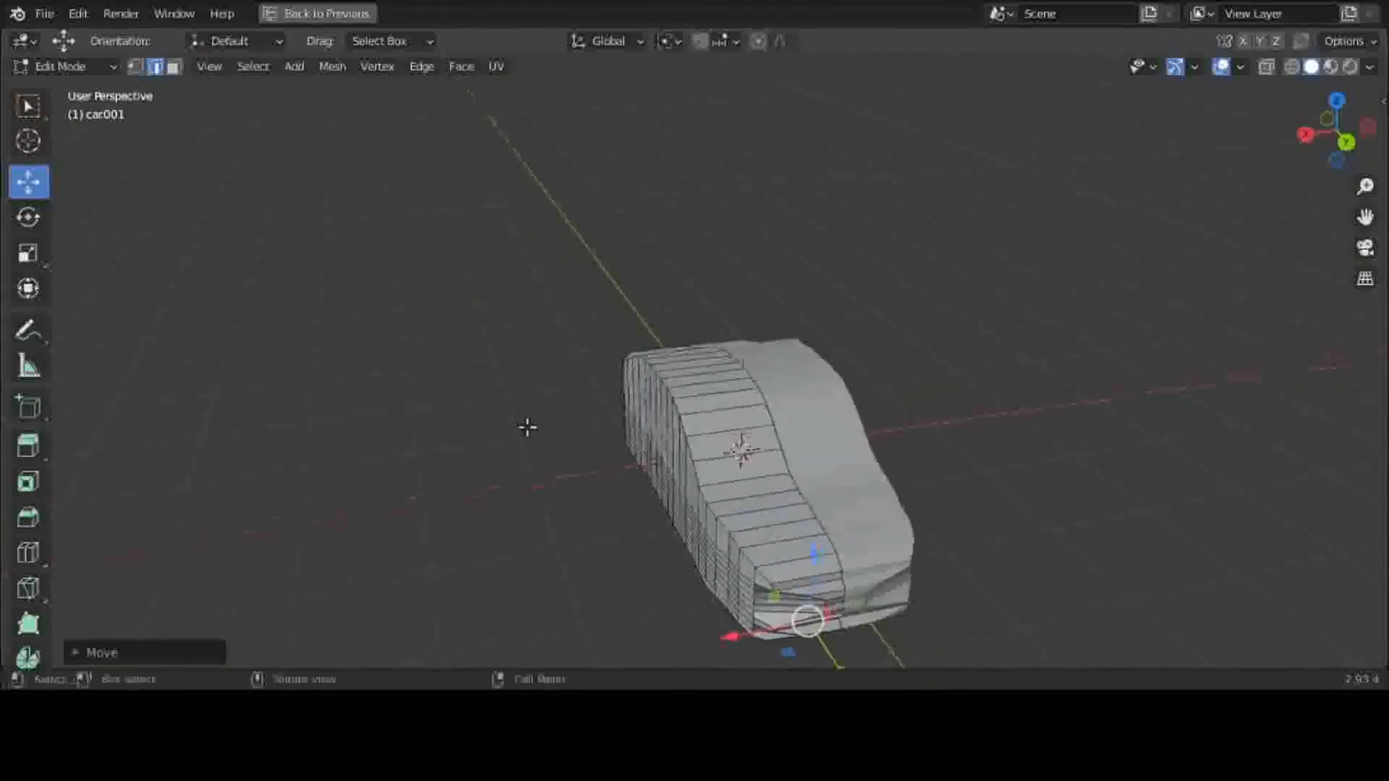